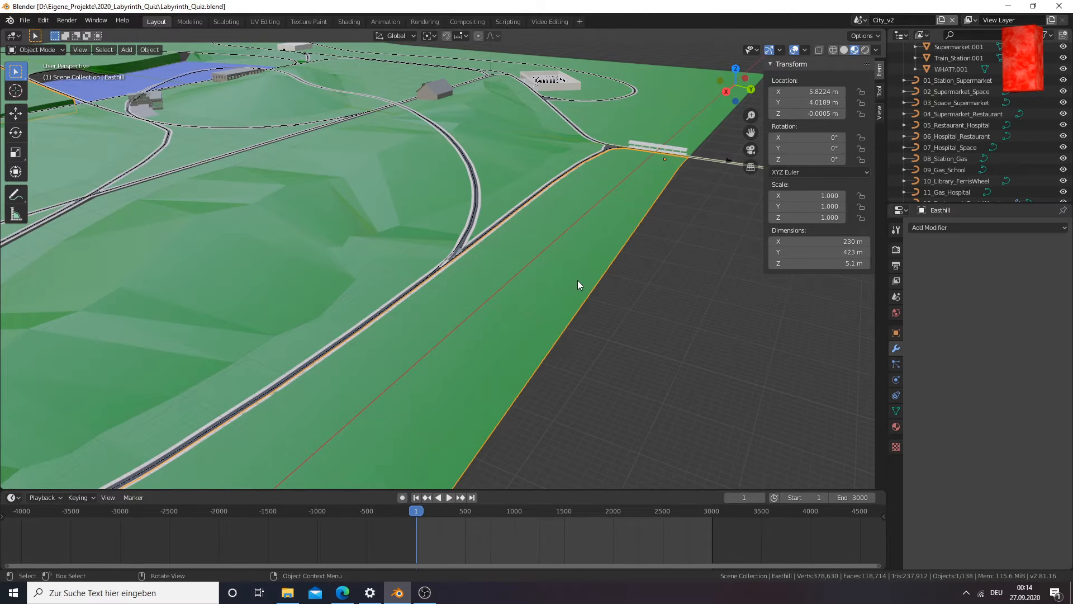
Examine the city's road network and terrain from several angles, down to the fork where the curved road joins the straight road
left_click_drag(750, 130, 895, 221)
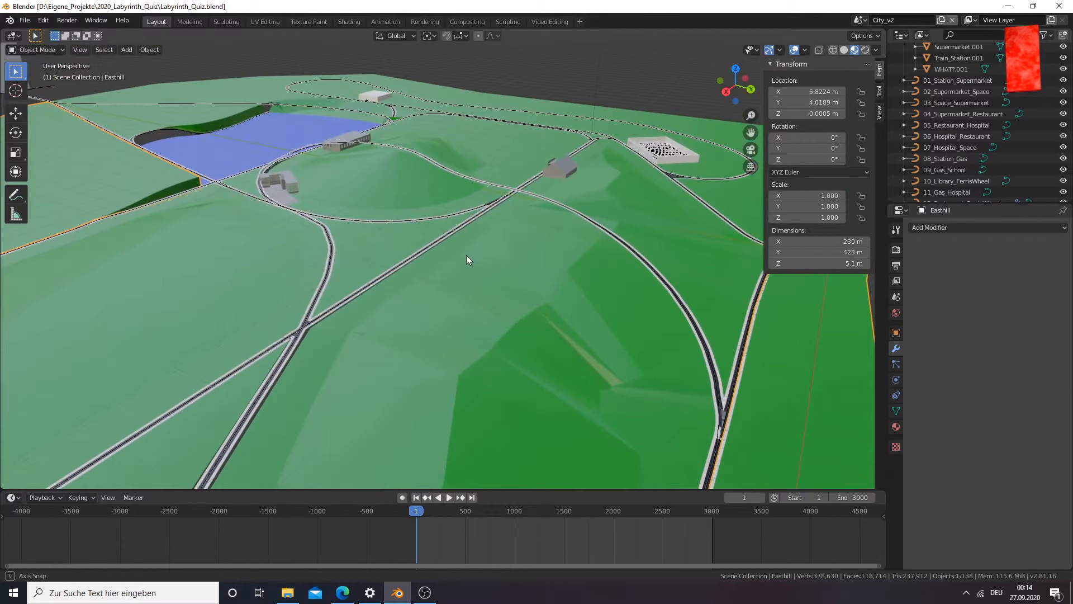
middle_click_drag(466, 255, 397, 332)
left_click_drag(753, 130, 393, 299)
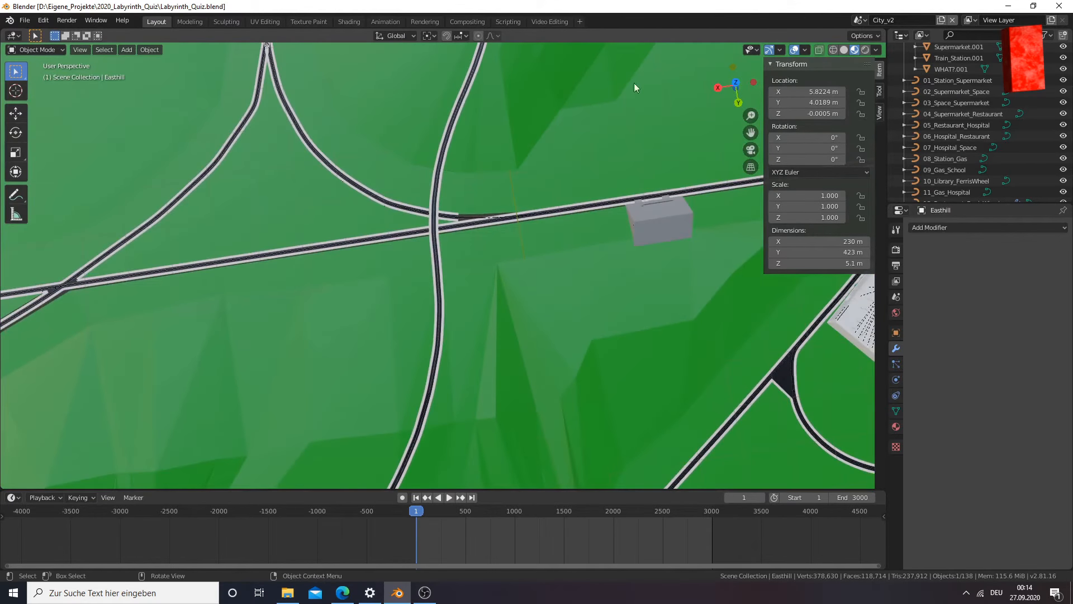
left_click_drag(751, 132, 348, 6)
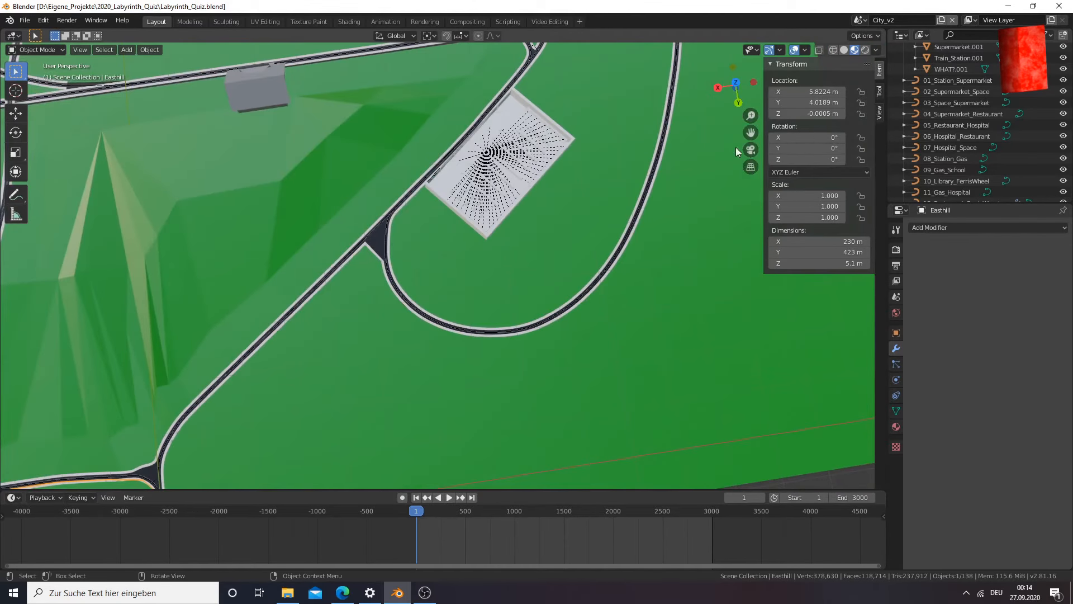
middle_click_drag(568, 233, 573, 171)
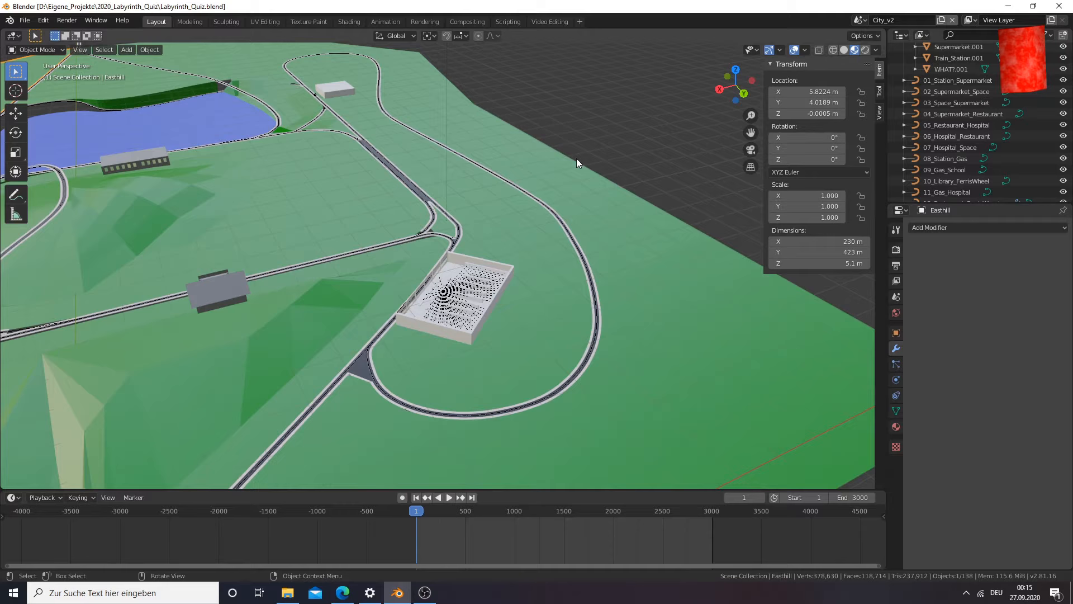
left_click_drag(751, 133, 865, 23)
left_click_drag(185, 425, 368, 233)
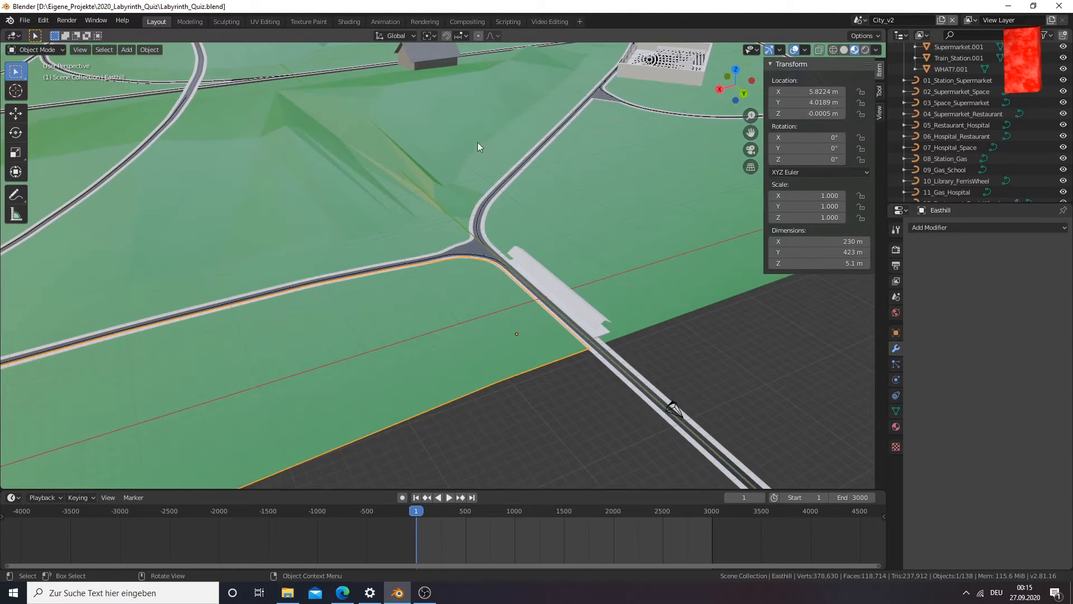
scroll(422, 175, "down", 8)
scroll(421, 194, "up", 6)
scroll(495, 196, "up", 4)
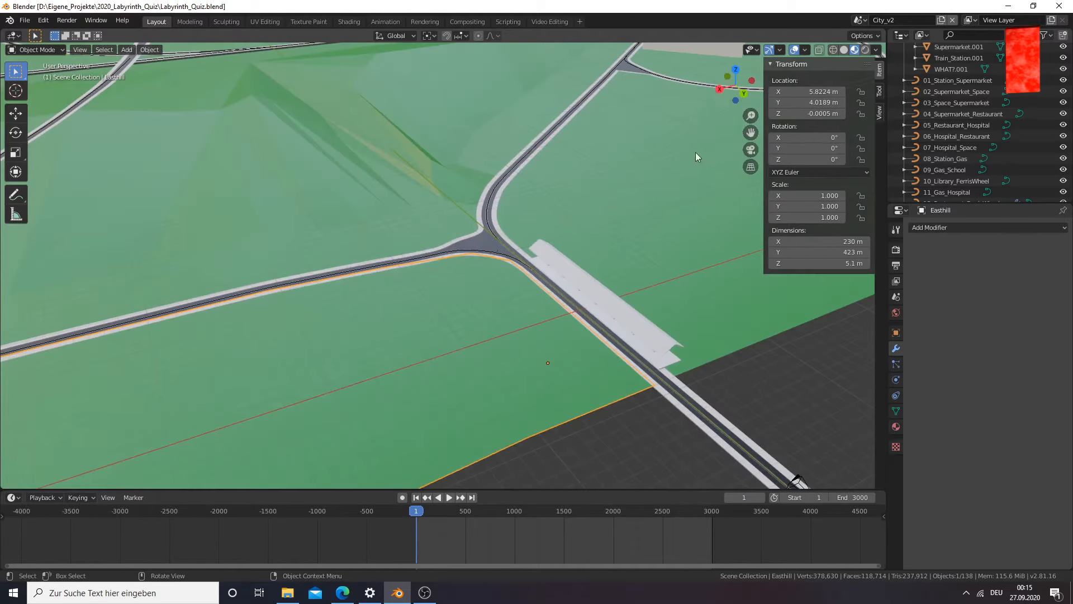
left_click_drag(751, 132, 953, 80)
middle_click_drag(423, 383, 435, 373)
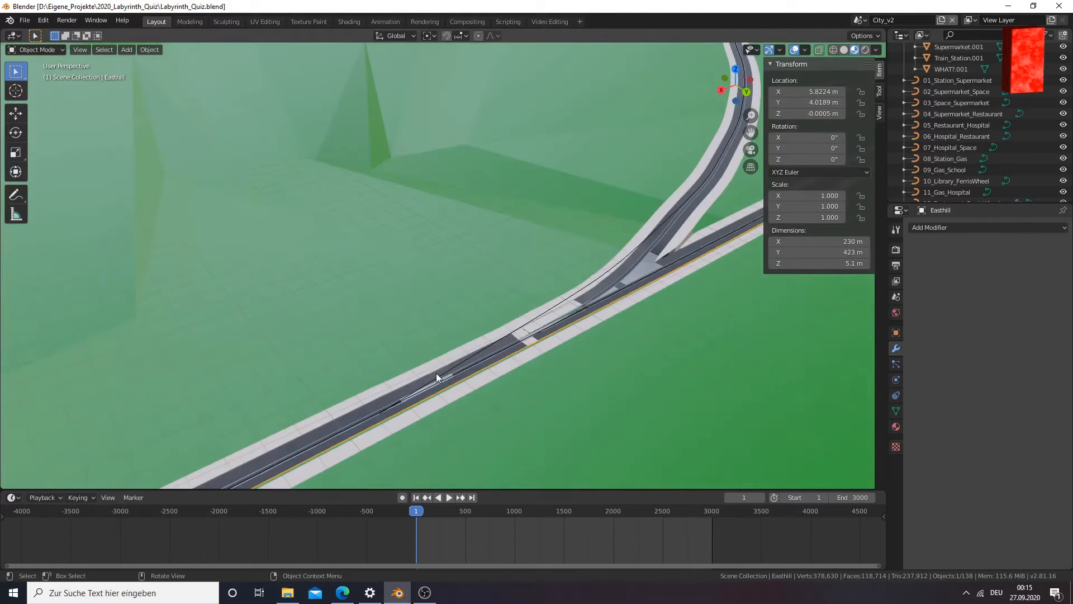
Leave the Easthill terrain and open the Street_Modell_2.008 road mesh at the fork for mesh editing
key("Tab")
left_click(607, 289)
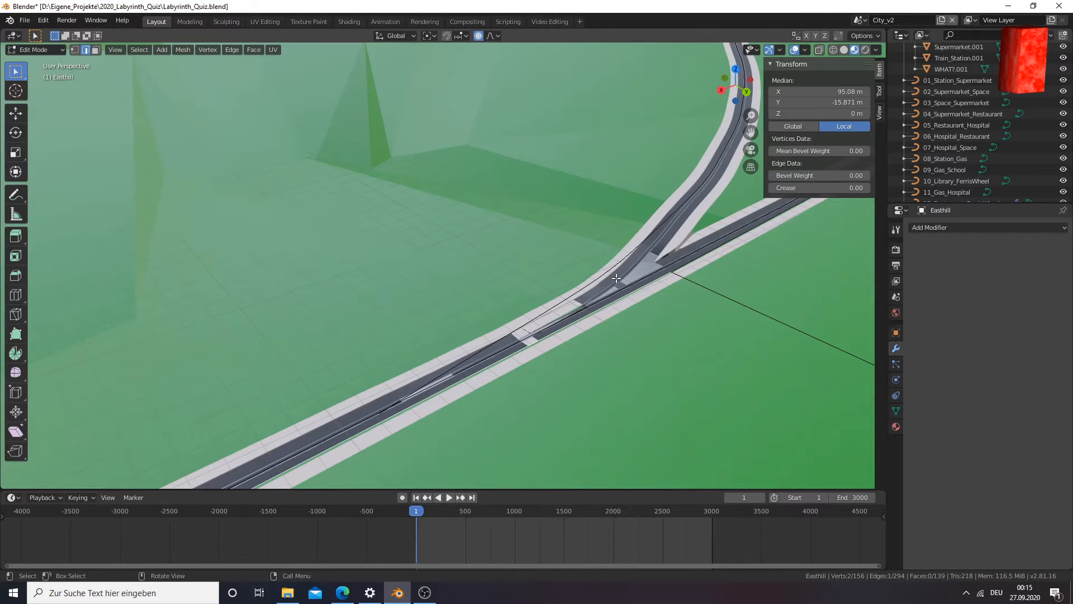
key("Tab")
left_click(616, 278)
key("Tab")
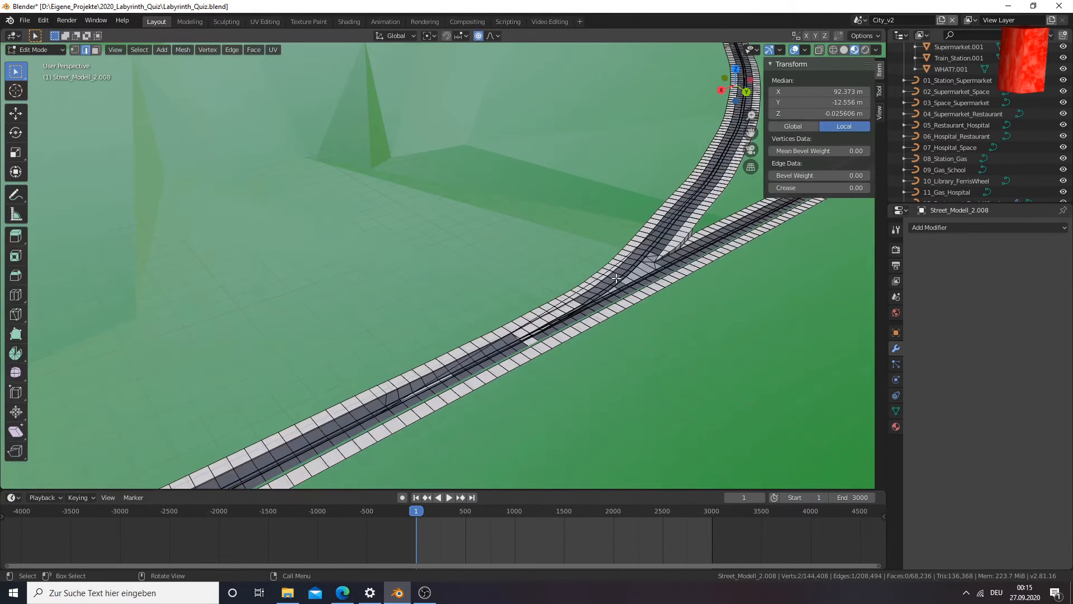
Switch to face selection and select the pavement-coloured face at the fork end of the light strip in the roadway
left_click(581, 300)
left_click(585, 301)
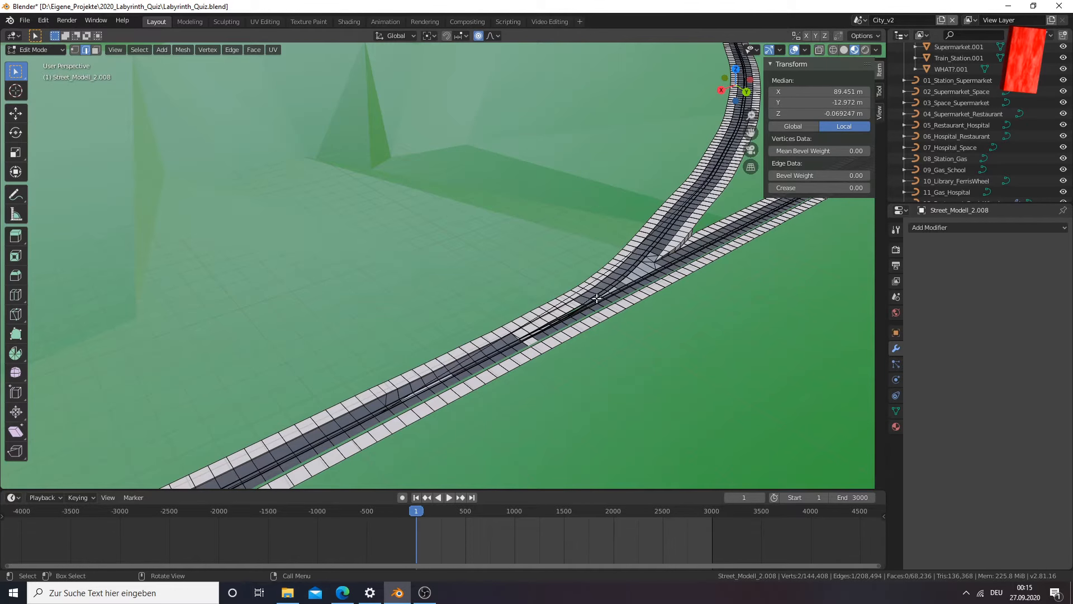
scroll(597, 298, "up", 2)
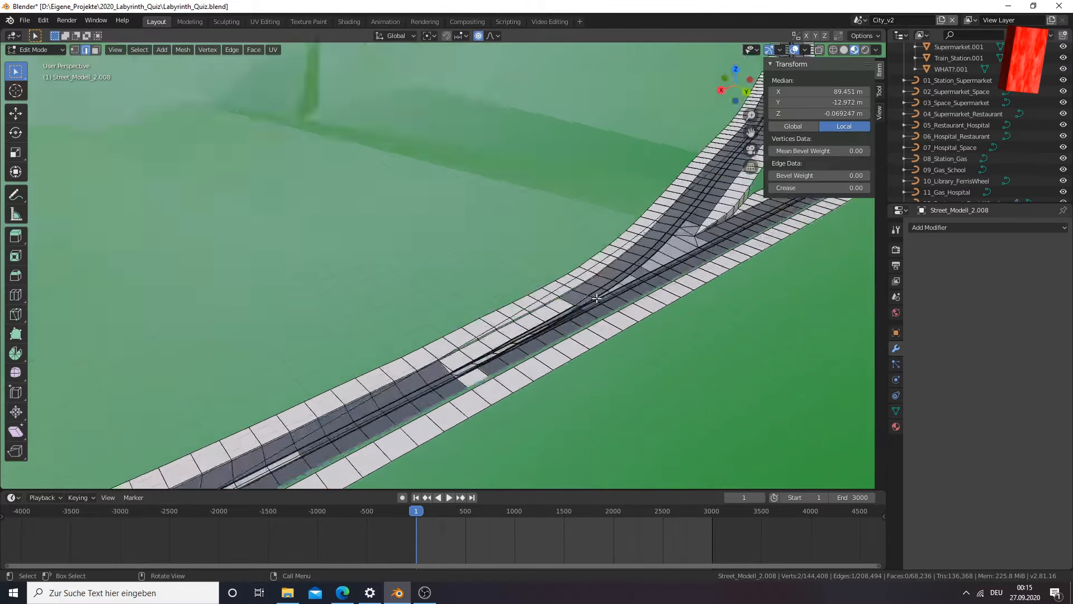
scroll(596, 298, "up", 3)
scroll(594, 307, "down", 1)
middle_click_drag(592, 311, 489, 314)
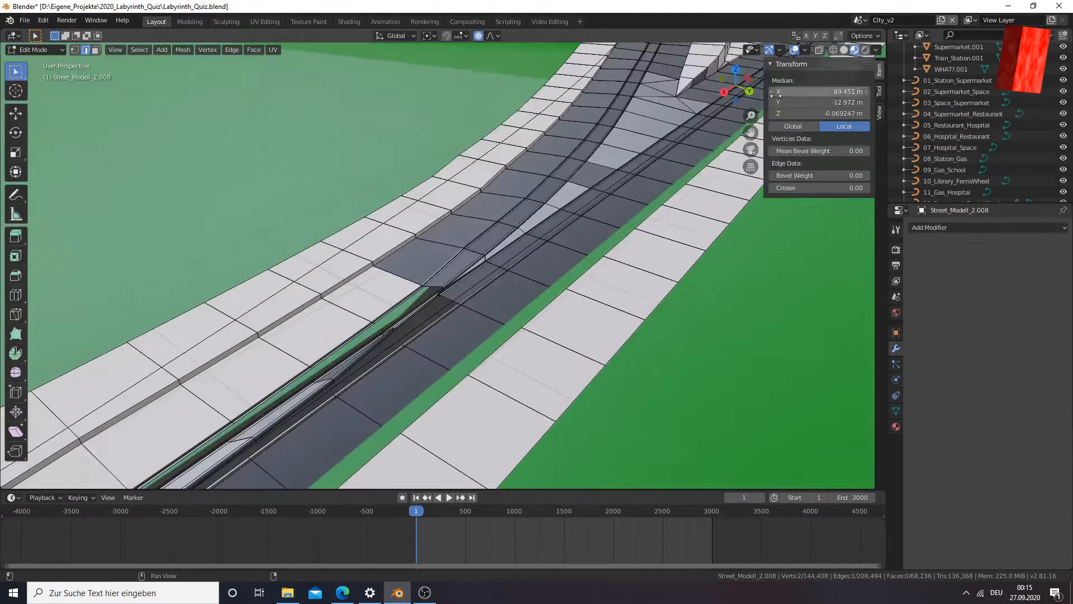
left_click(95, 50)
left_click(379, 311)
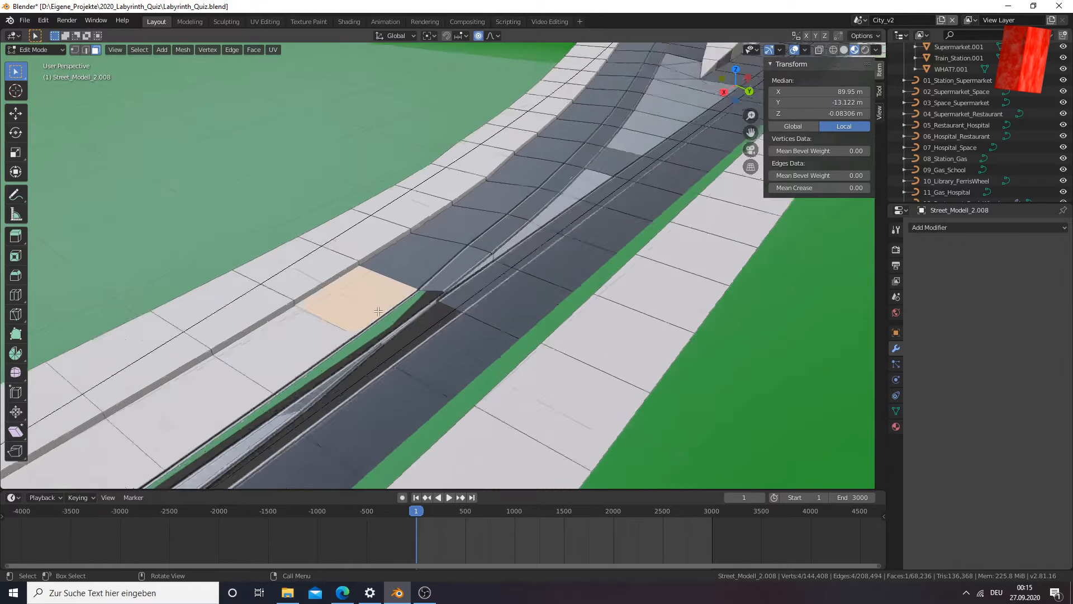
Add the six other pavement-coloured faces of the same strip in the roadway to the selection
scroll(378, 312, "up", 4)
middle_click_drag(481, 273, 408, 279)
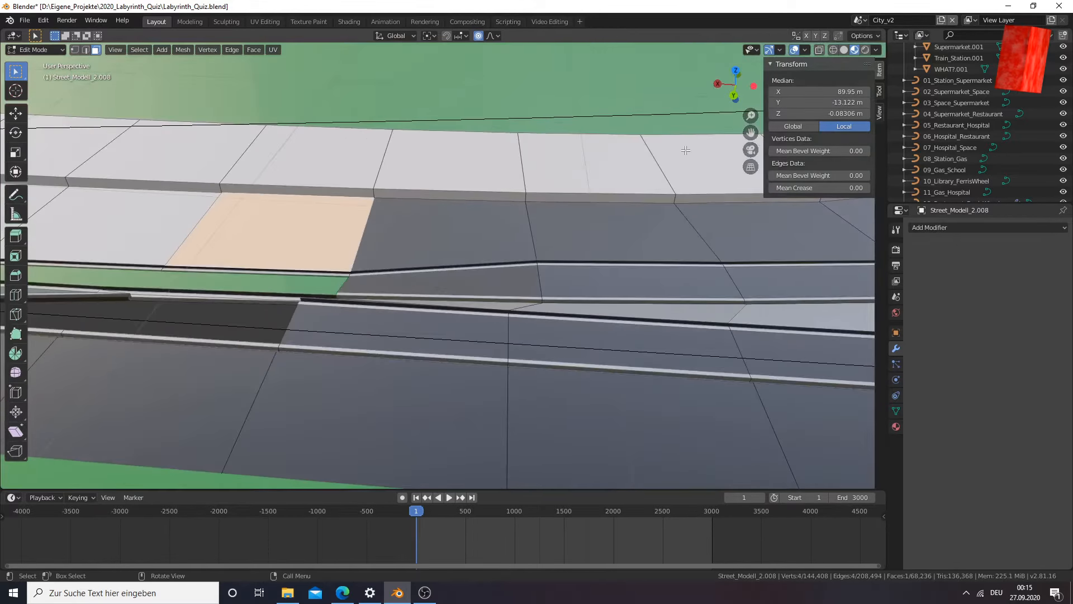
left_click_drag(750, 133, 253, 125)
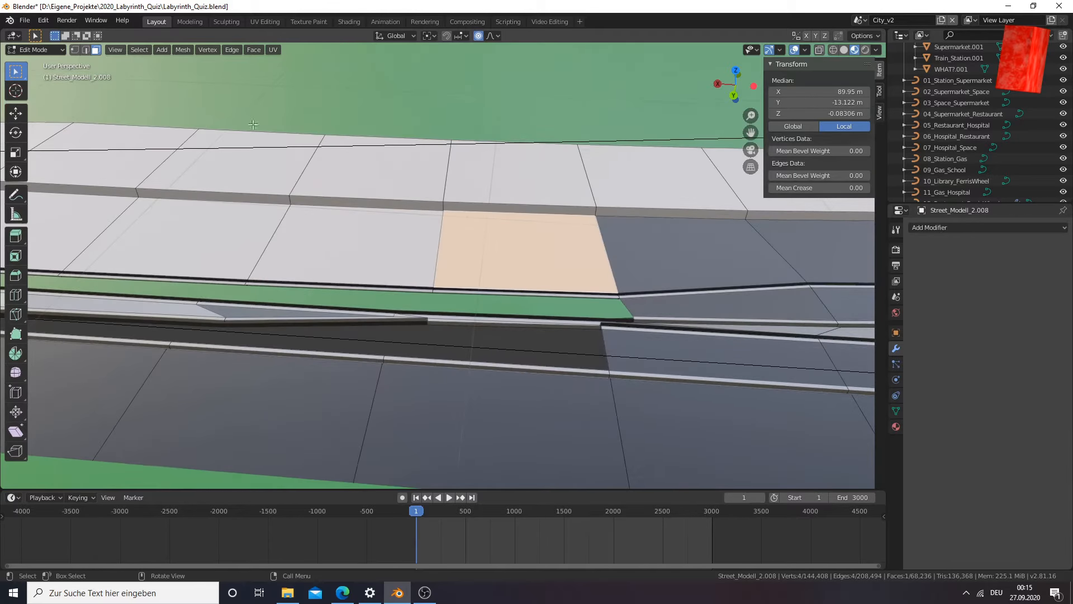
scroll(413, 242, "down", 5)
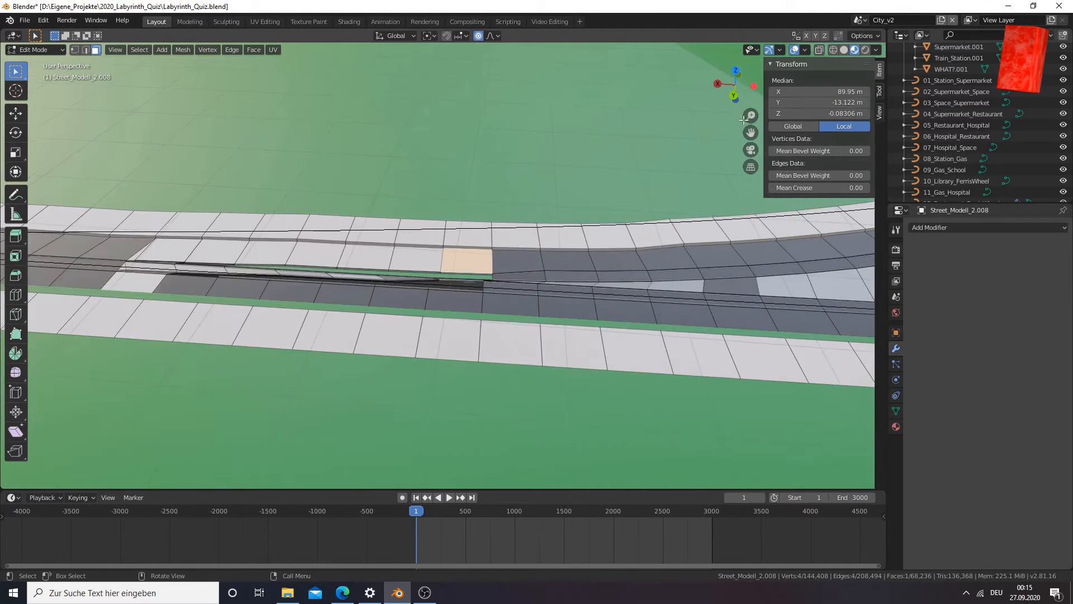
left_click_drag(750, 131, 831, 157)
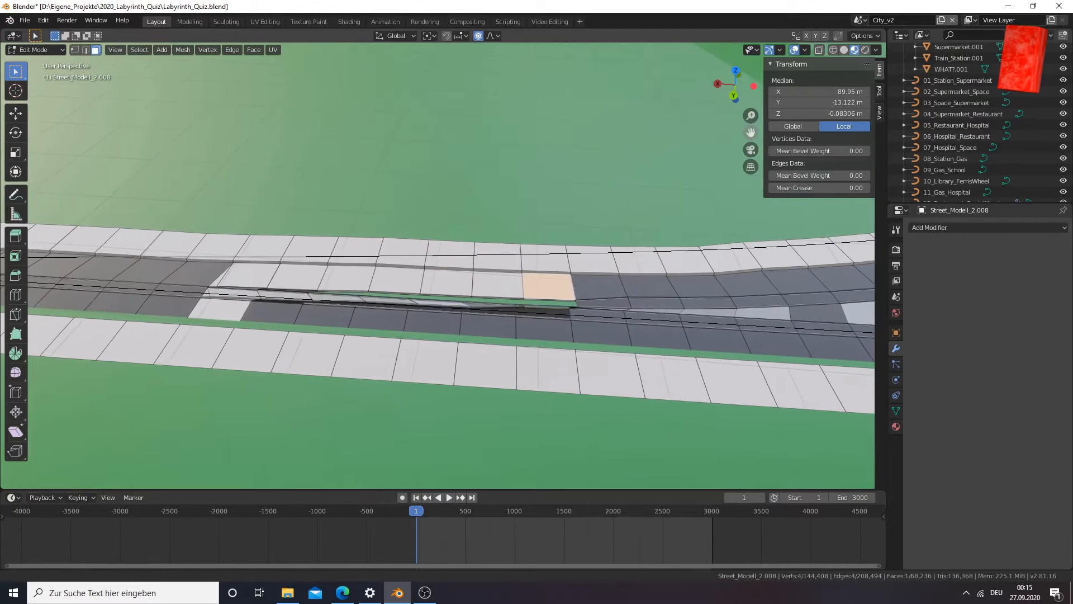
left_click(253, 264, "shift")
left_click(313, 281, "shift")
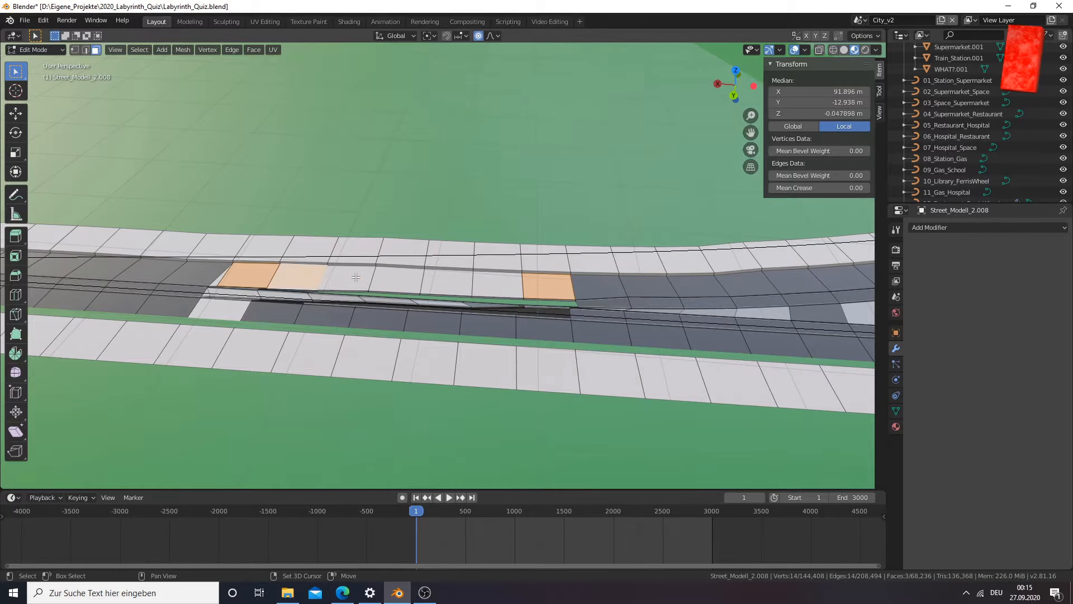
left_click(353, 278, "shift")
left_click(421, 277, "shift")
left_click(446, 278, "shift")
left_click(510, 280, "shift")
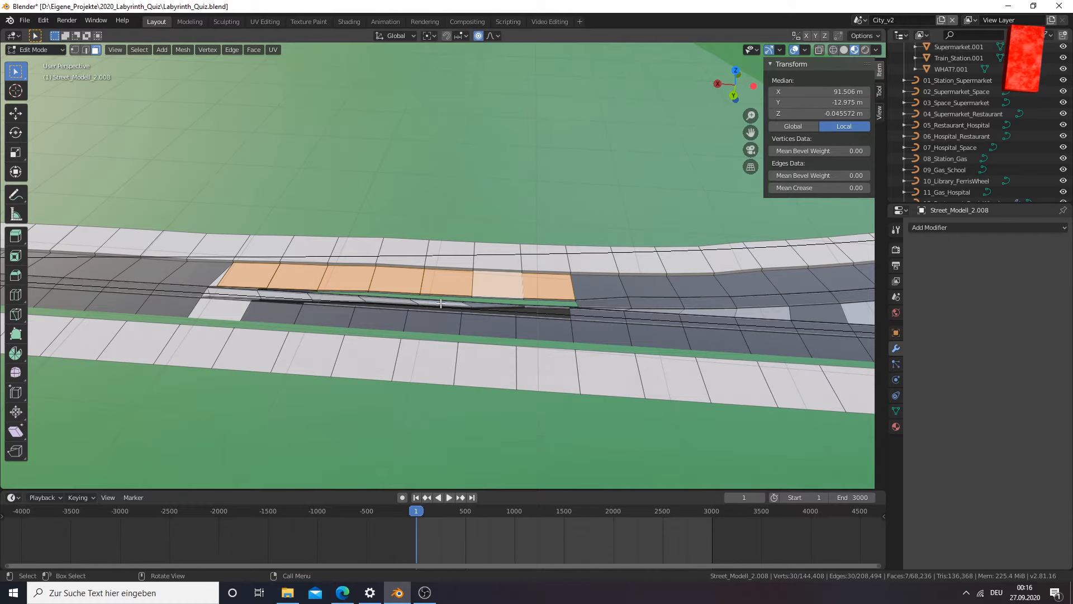
key("x")
key("Escape")
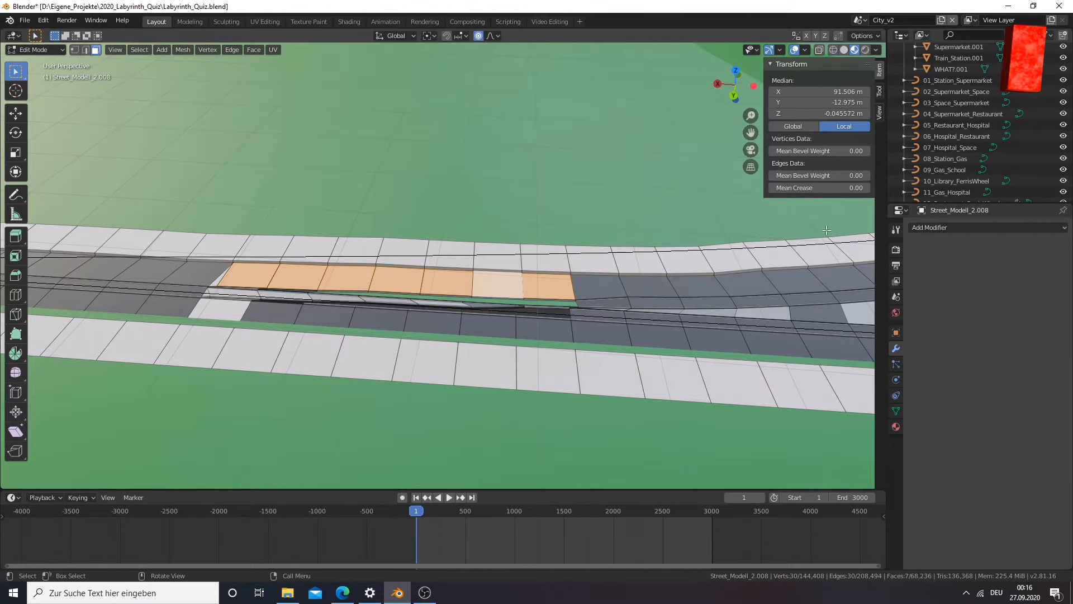
Add the light face in the opposite lane and the small triangle at the strip's end, and assign the Asphalt material to the selection
scroll(412, 292, "up", 3)
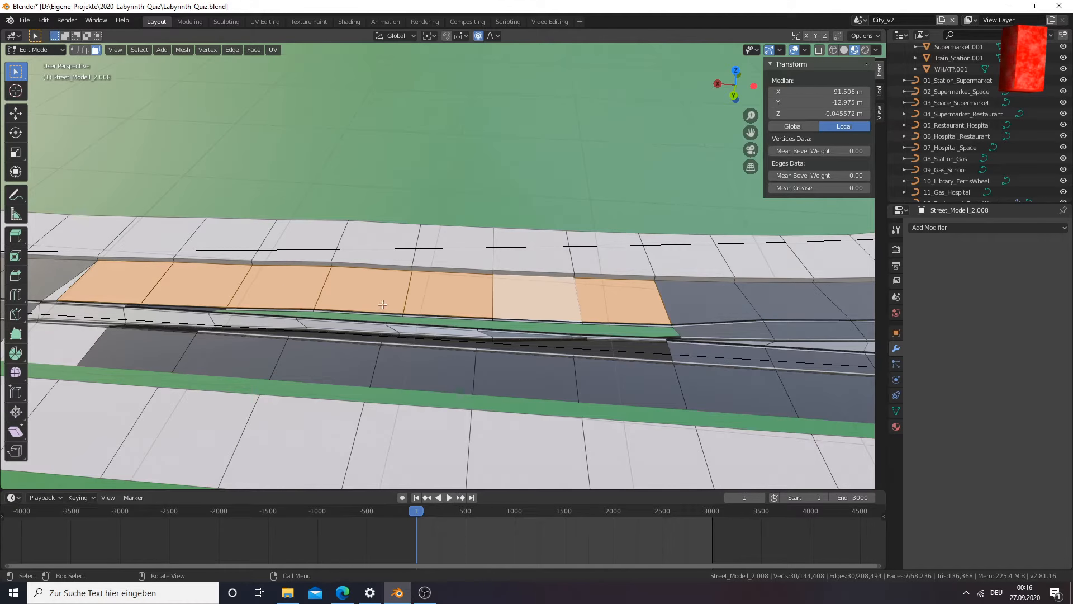
middle_click_drag(384, 307, 316, 387)
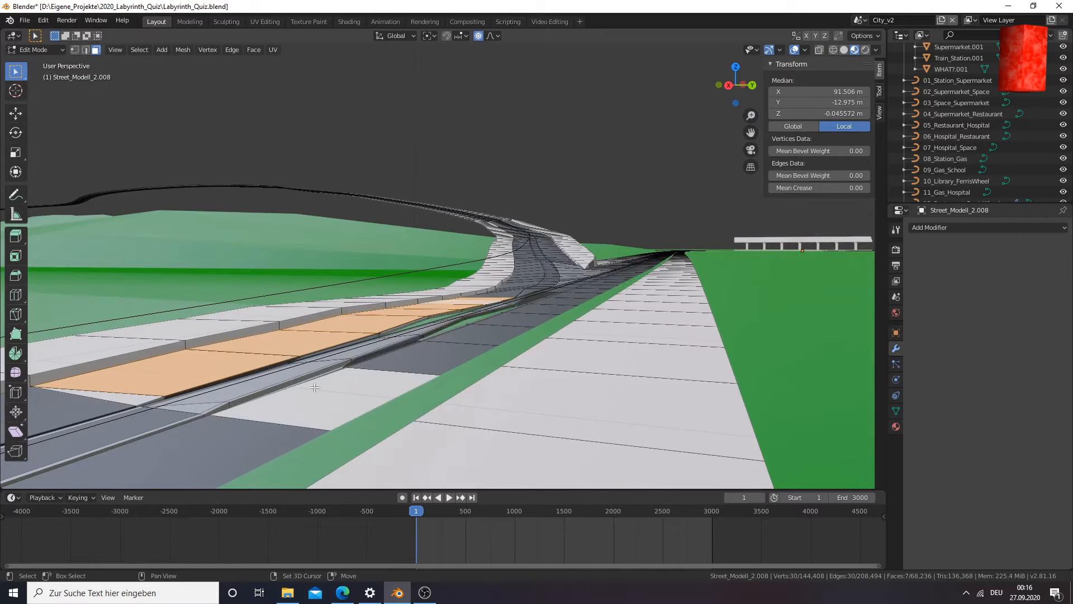
left_click(362, 379, "shift")
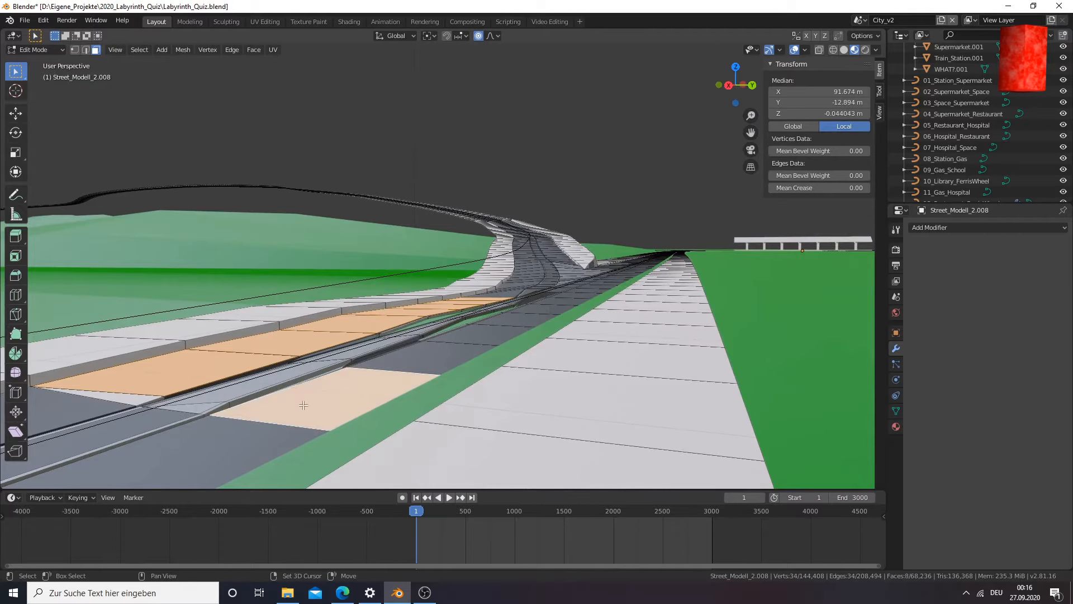
left_click(136, 384, "shift")
middle_click_drag(215, 397, 223, 399)
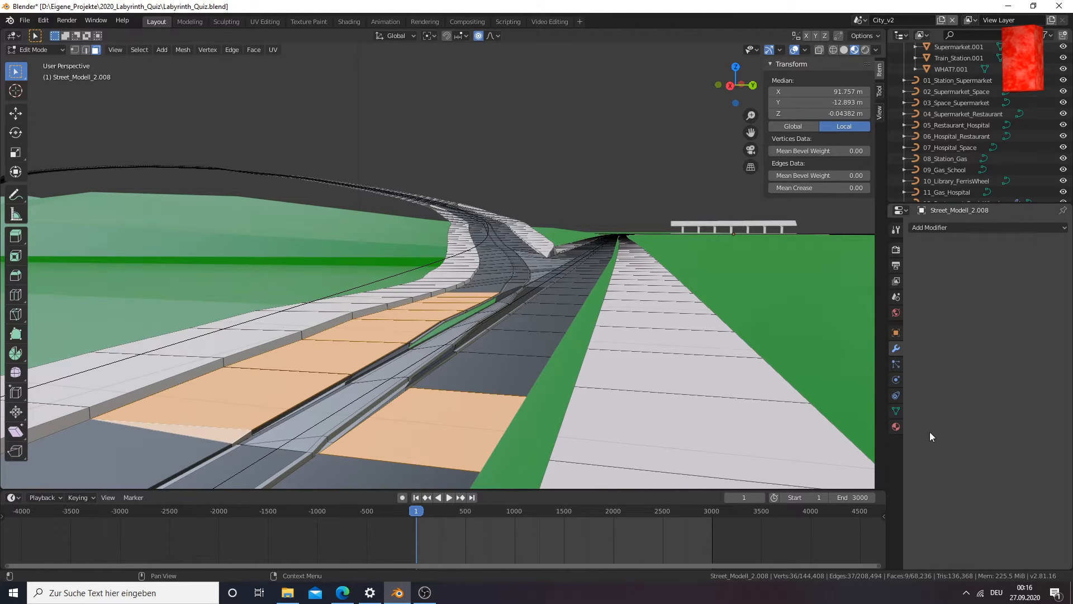
left_click(895, 427)
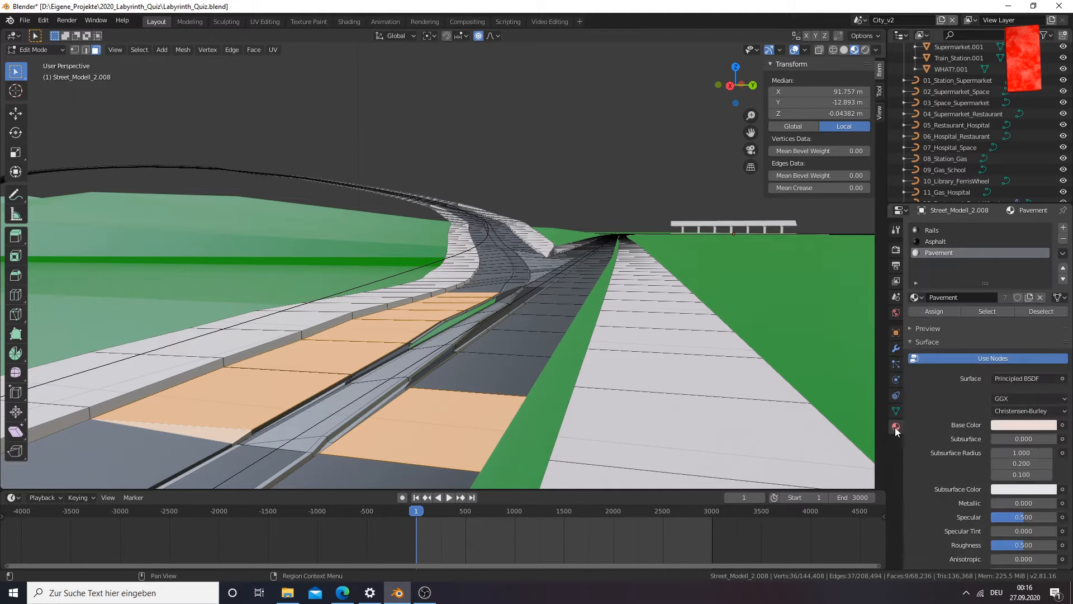
left_click(935, 243)
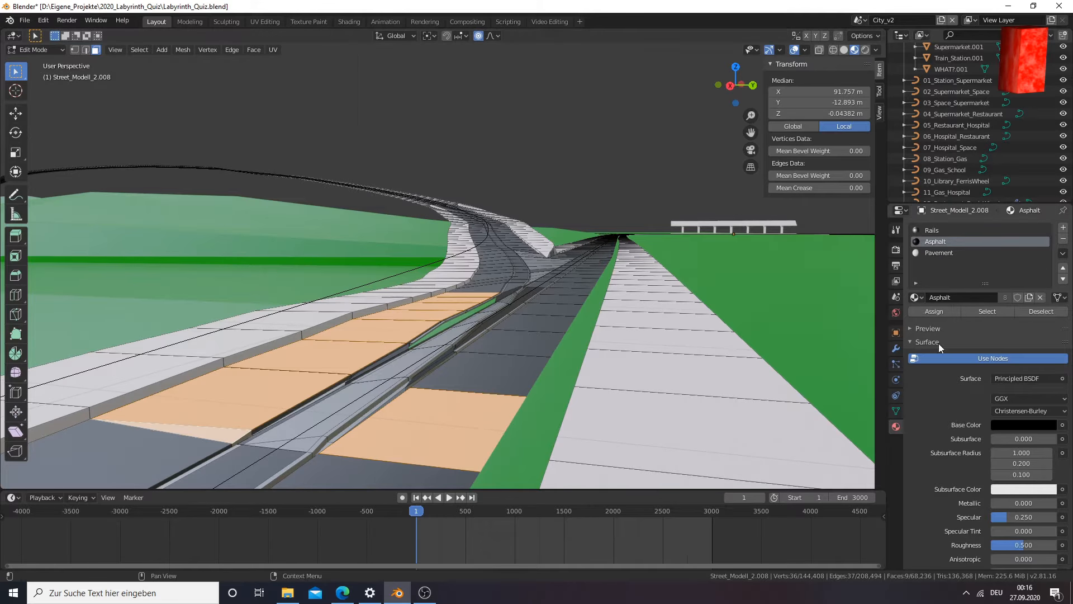
left_click(938, 309)
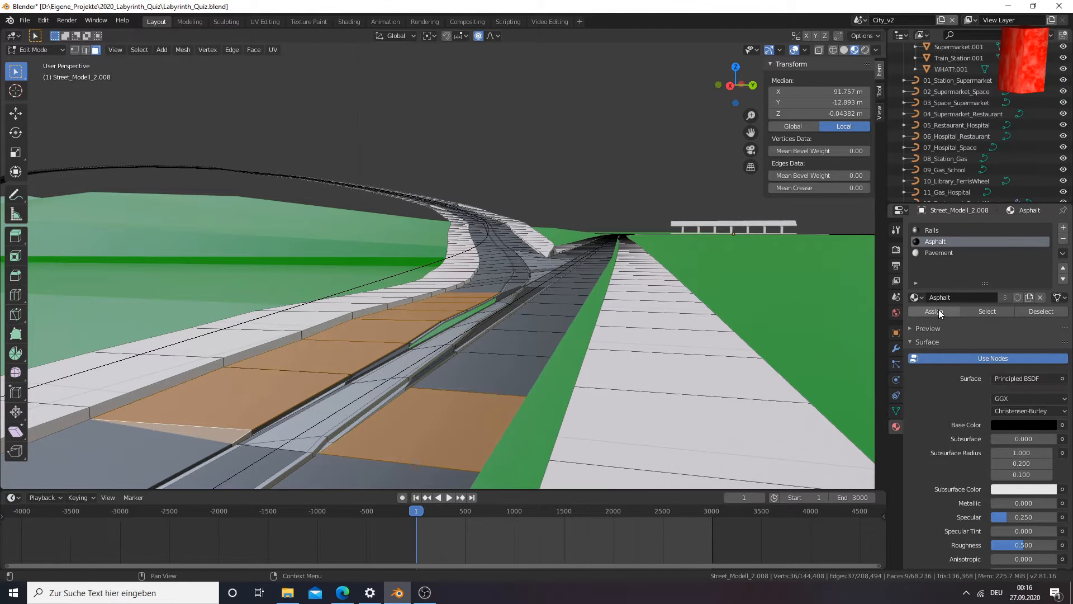
middle_click_drag(636, 325, 563, 361)
left_click(621, 362)
Select all the light Rails-material faces of the wedge directly below the sidewalk tip between the two merging roads
scroll(561, 361, "up", 3)
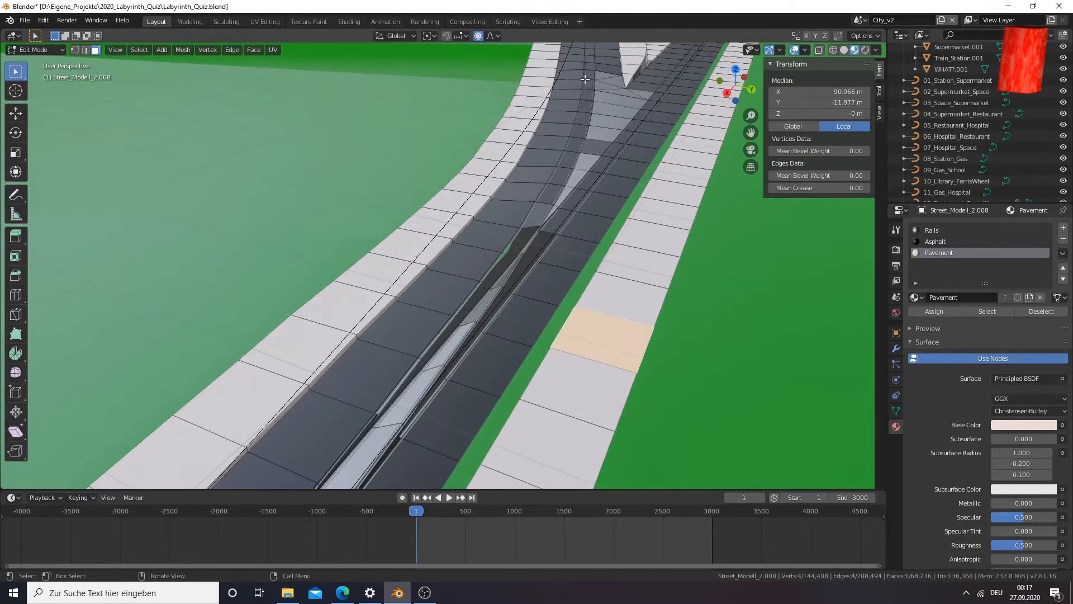
mouse_move(751, 132)
left_mouse_down()
mouse_move(750, 179)
mouse_move(751, 141)
left_mouse_up()
scroll(547, 129, "up", 3)
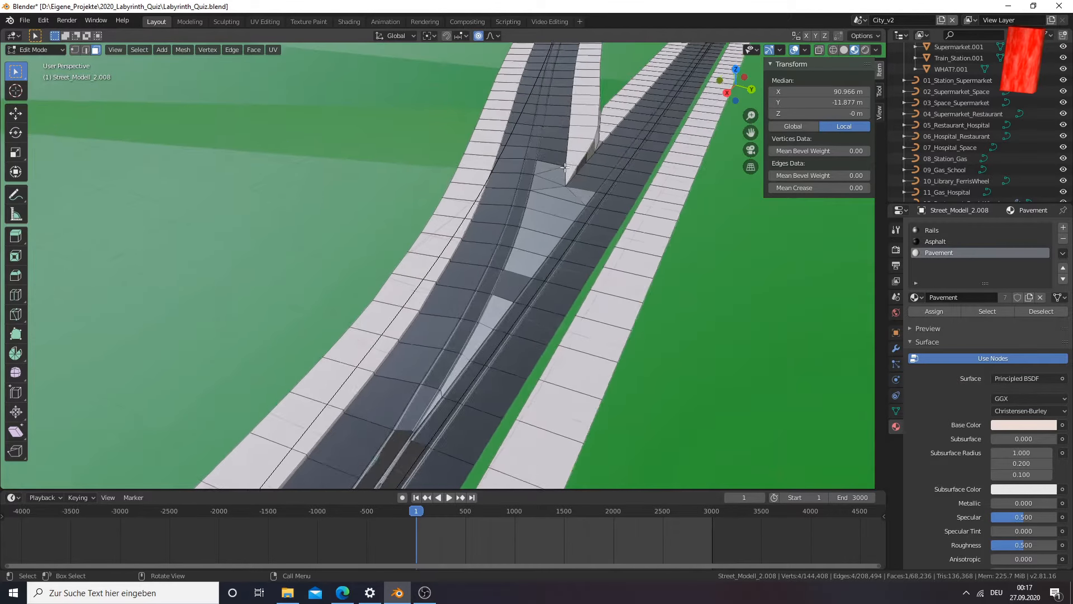
left_click(562, 153)
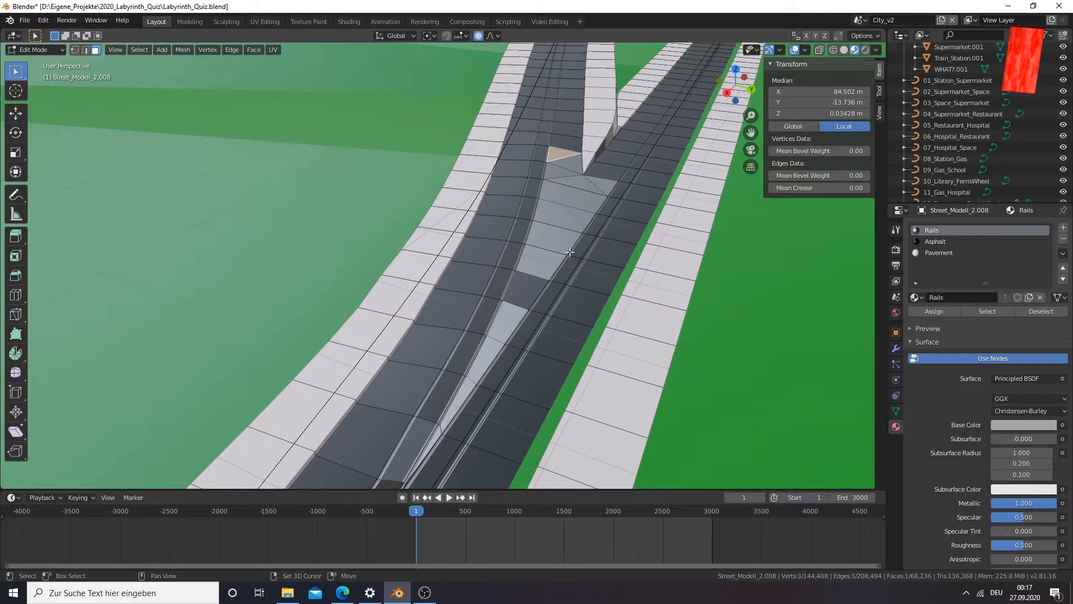
left_click(551, 260, "shift")
left_click(565, 163, "shift")
left_click(560, 173, "shift")
left_click(579, 183, "shift")
left_click(592, 192, "shift")
left_click(578, 197, "shift")
left_click(555, 221, "shift")
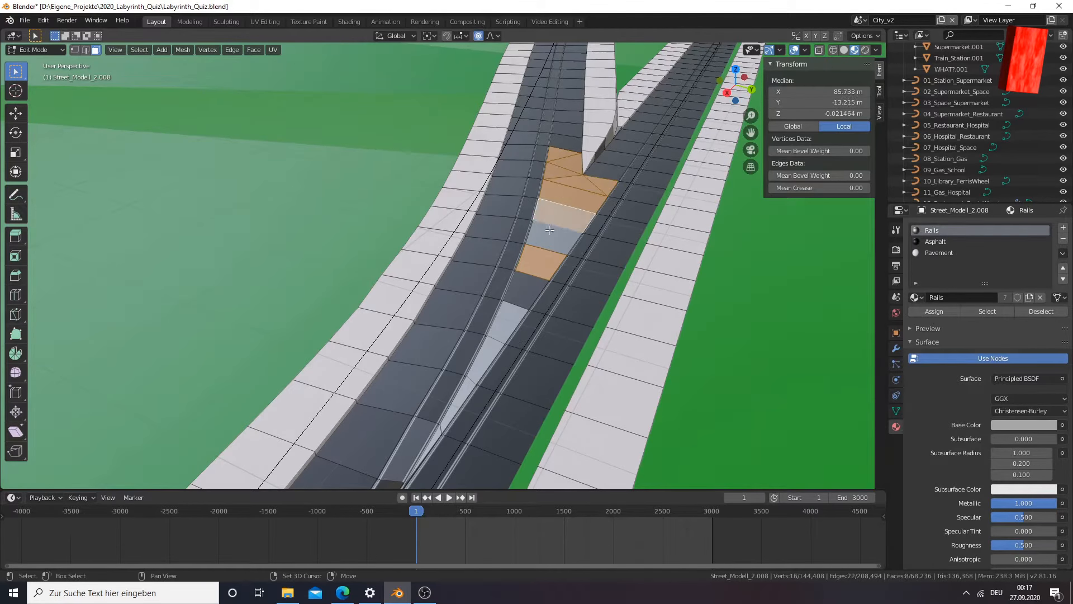
left_click(549, 234, "shift")
Add the three narrow light faces farther down between the tracks and assign the Asphalt material to the selection
middle_click_drag(520, 301, 511, 331)
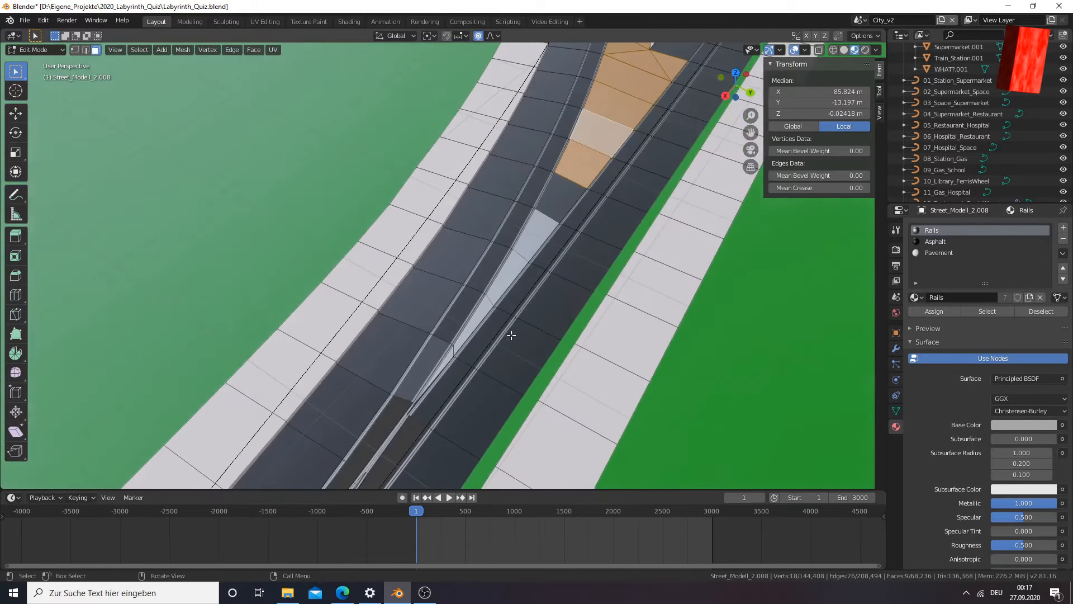
left_click(482, 313, "shift")
left_click(515, 268, "shift")
left_click(535, 244, "shift")
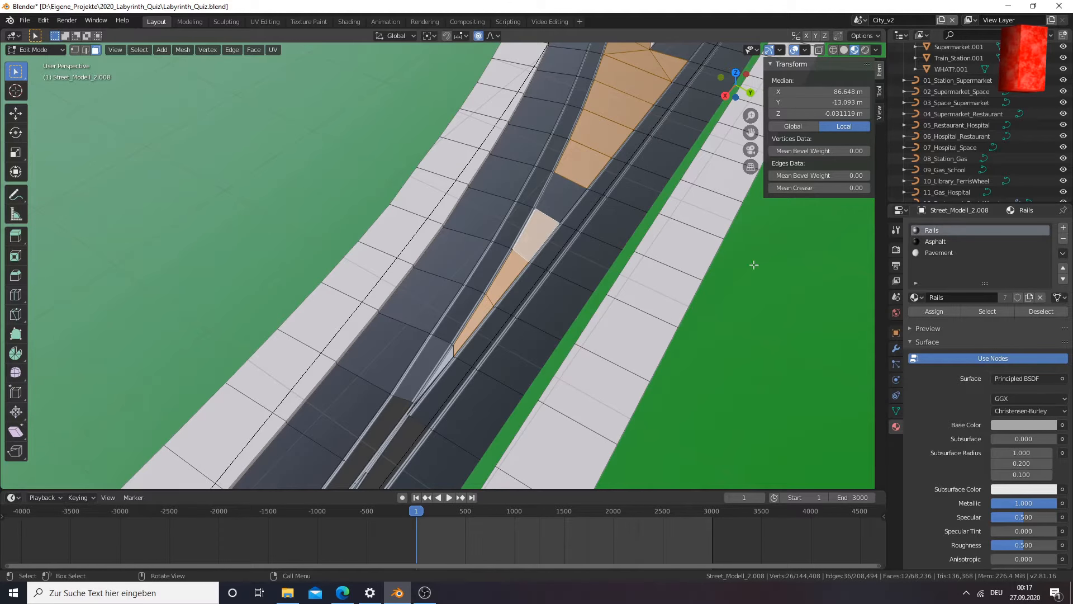
left_click(937, 240)
left_click(932, 311)
left_click(655, 297)
middle_click_drag(655, 297, 588, 290)
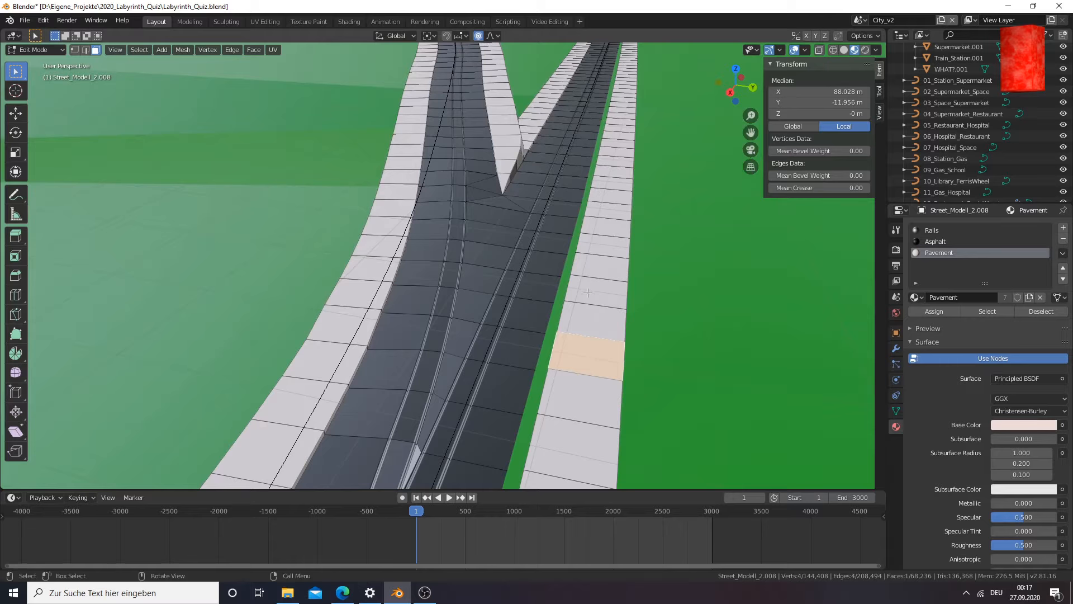
Examine the pointed sidewalk tip and the surrounding road surface at the fork from several angles
left_click(508, 153)
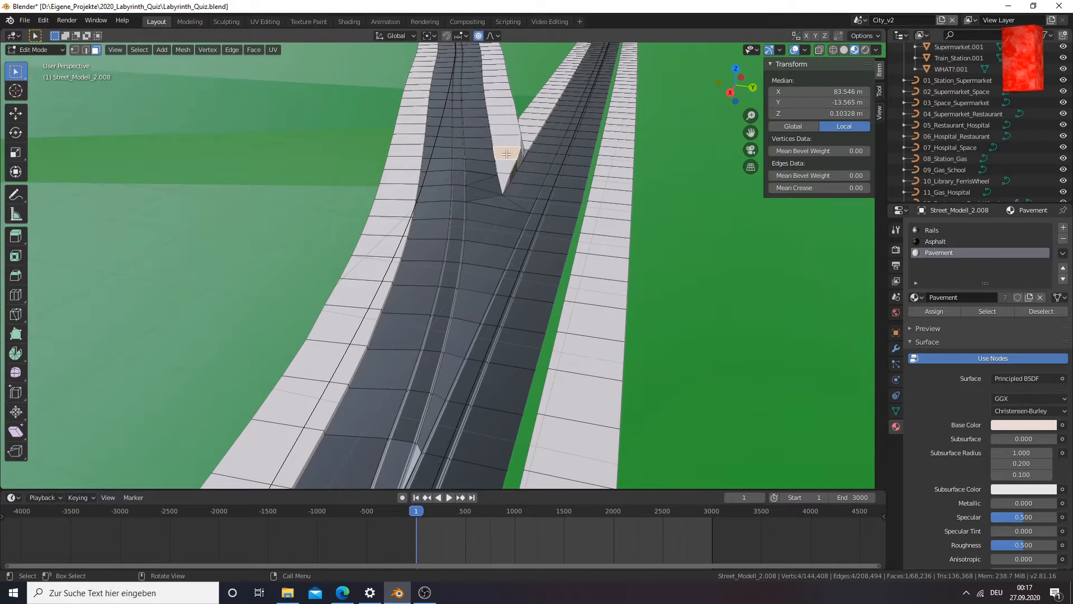
key("KP_Decimal")
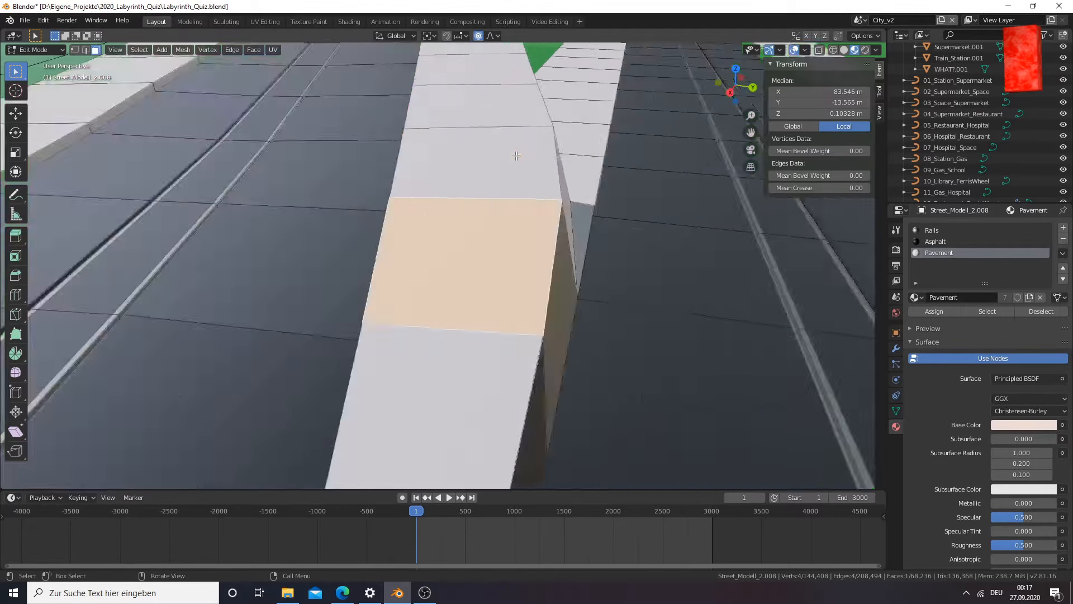
scroll(600, 303, "down", 2)
middle_click_drag(600, 303, 608, 281)
middle_click_drag(603, 281, 535, 299)
middle_click_drag(554, 174, 564, 218)
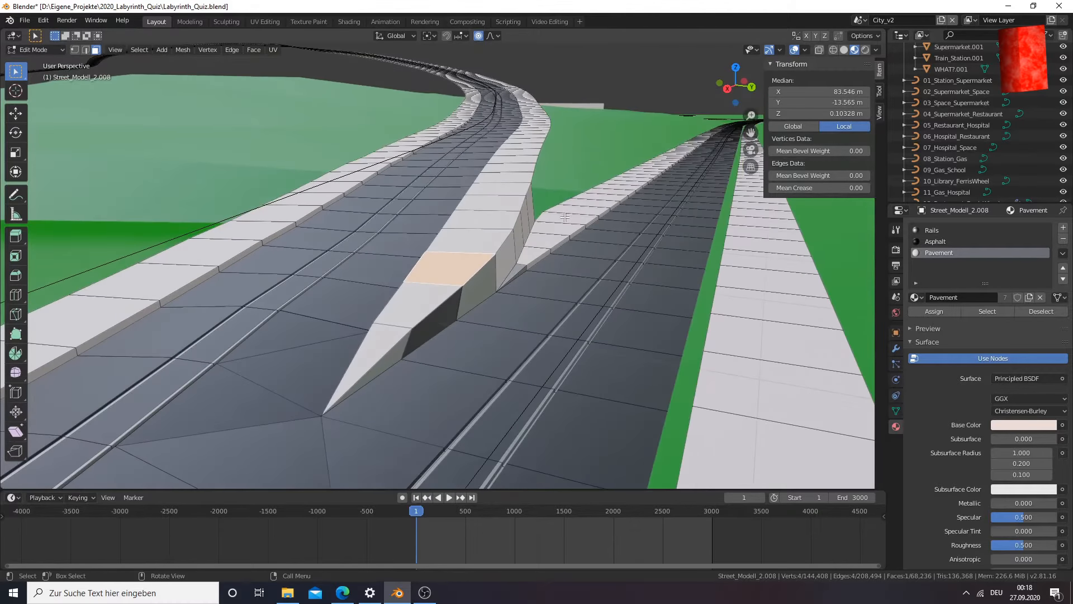
middle_click_drag(527, 251, 546, 278)
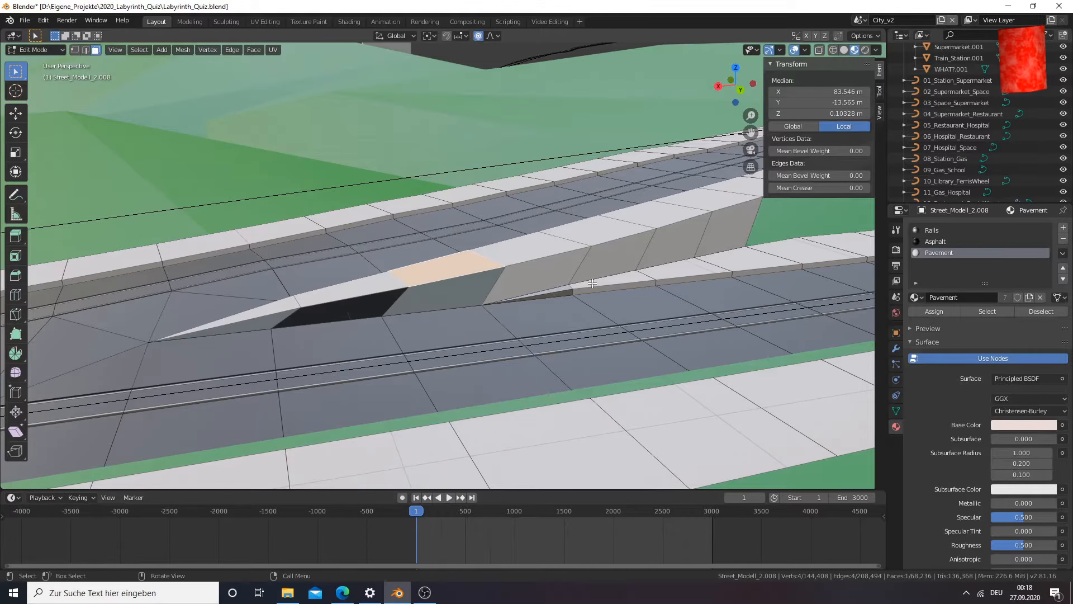
middle_click_drag(648, 275, 333, 326)
scroll(446, 285, "down", 3)
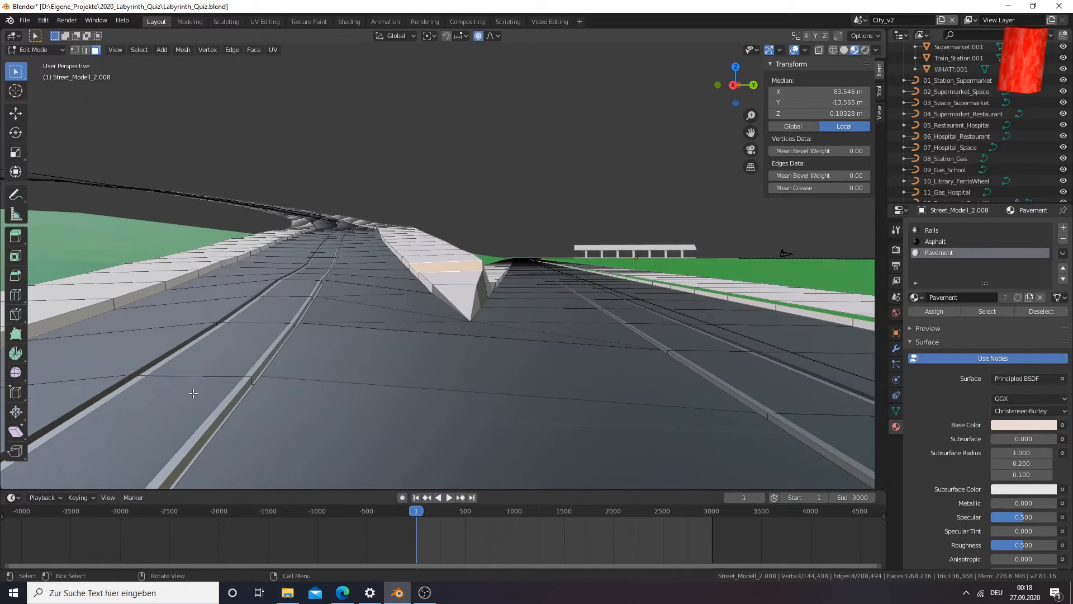
middle_click_drag(233, 363, 296, 316)
middle_click_drag(363, 332, 342, 323)
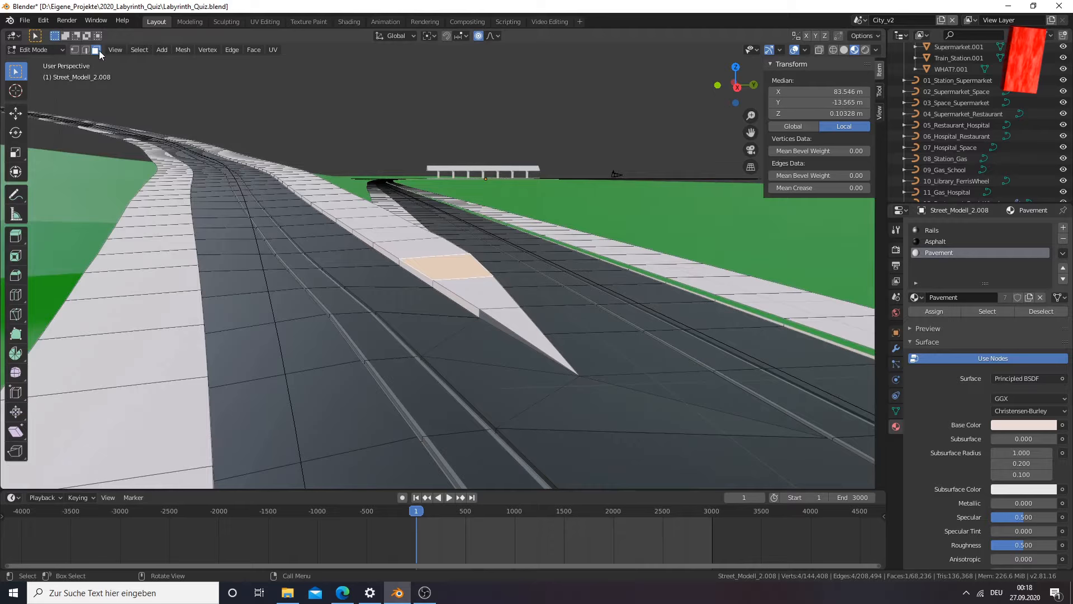
Select the six consecutive asphalt faces between the left road's rails, starting beside the sidewalk tip
left_click(340, 294)
left_click(372, 336, "shift")
left_click(411, 389, "shift")
middle_click_drag(481, 433, 442, 408)
left_click(399, 317, "shift")
left_click(424, 349, "shift")
left_click(455, 409, "shift")
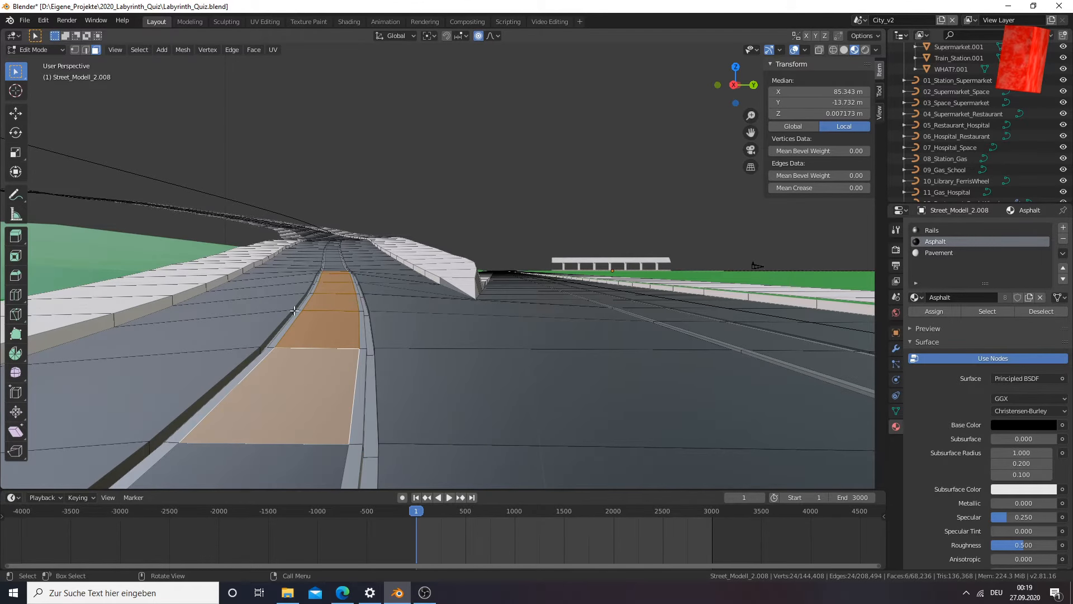
middle_click_drag(403, 338, 408, 352)
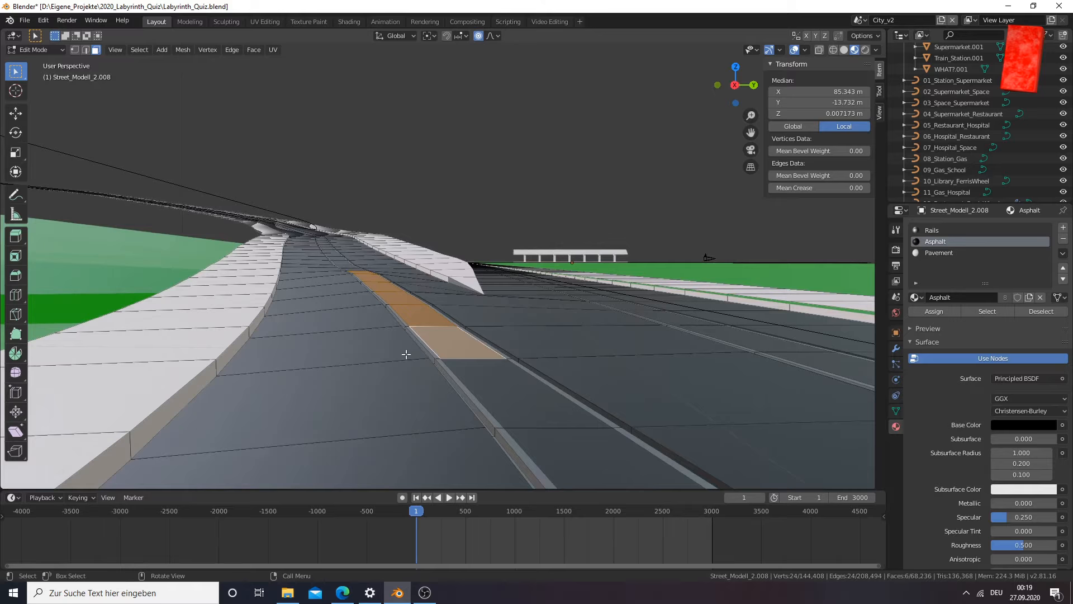
Try to lower the six selected faces along the Z axis with proportional editing, reducing the influence size to 0.07
key("g")
key("z")
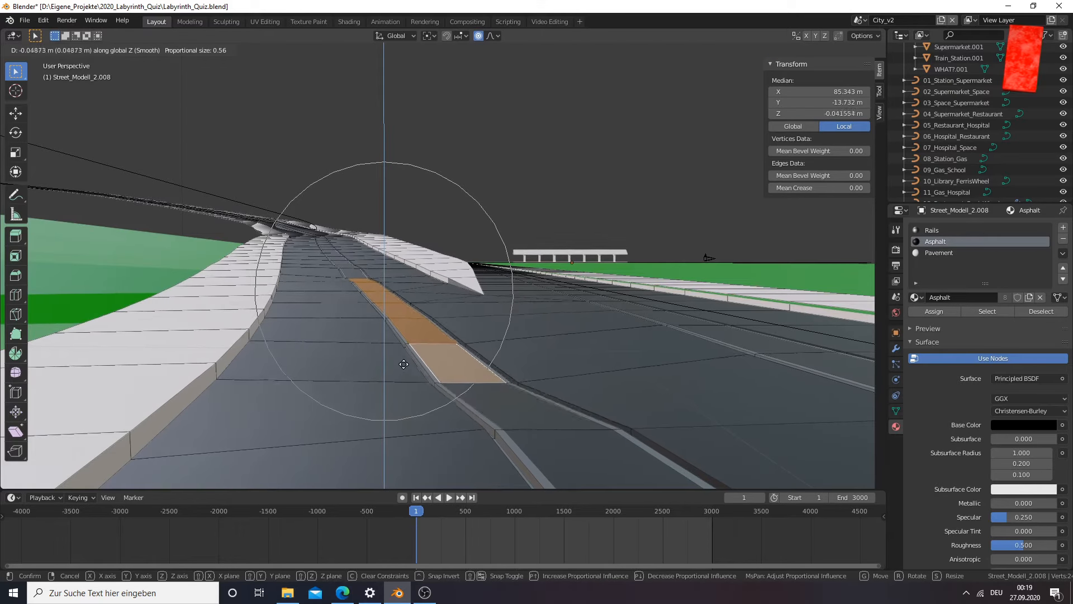
key("Escape")
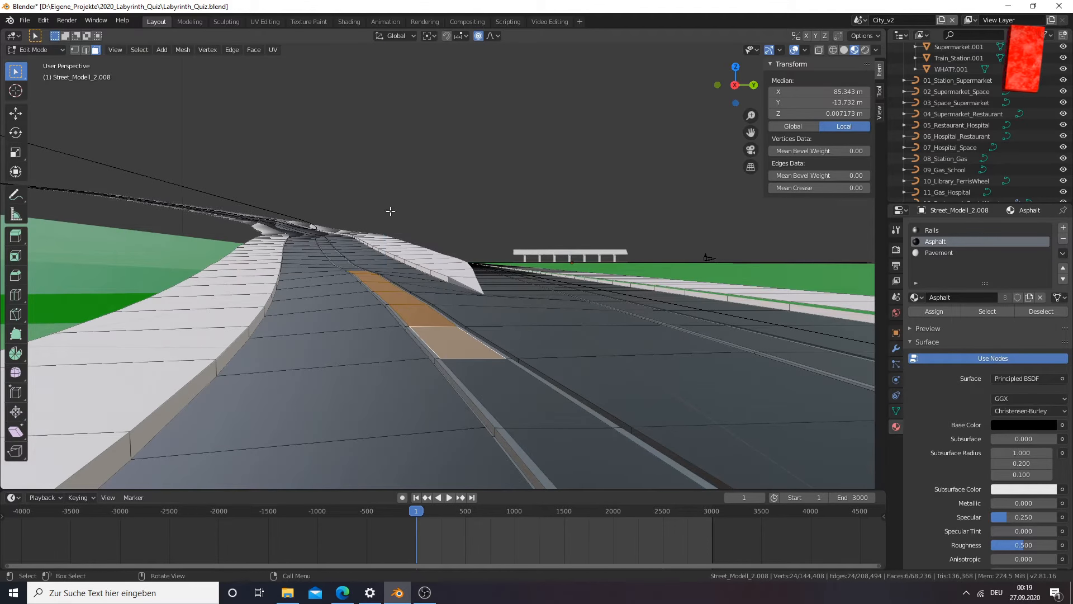
key("g")
key("z")
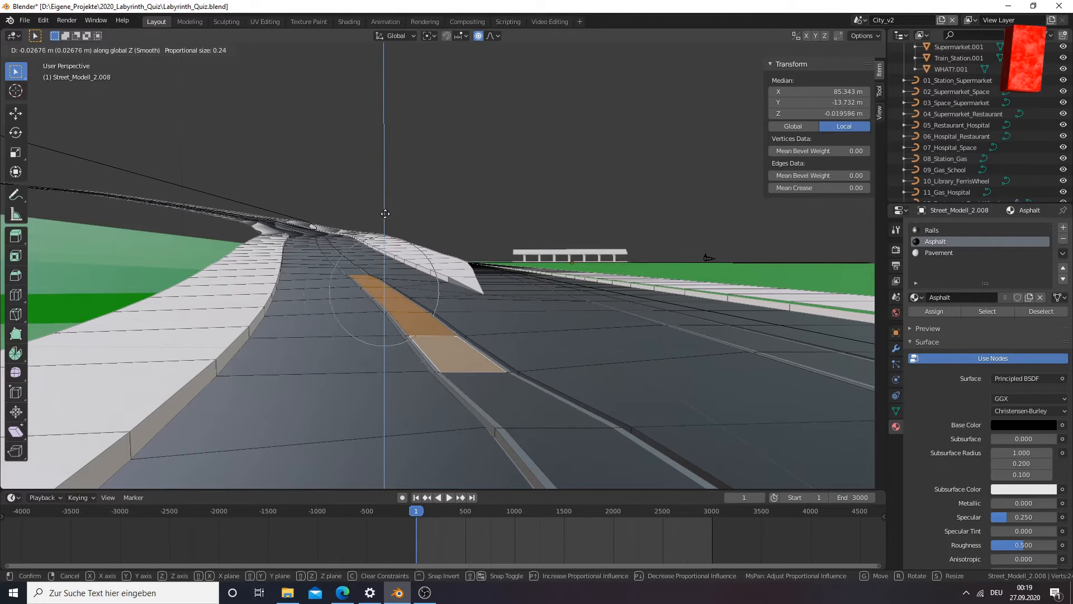
scroll(385, 215, "up", 14)
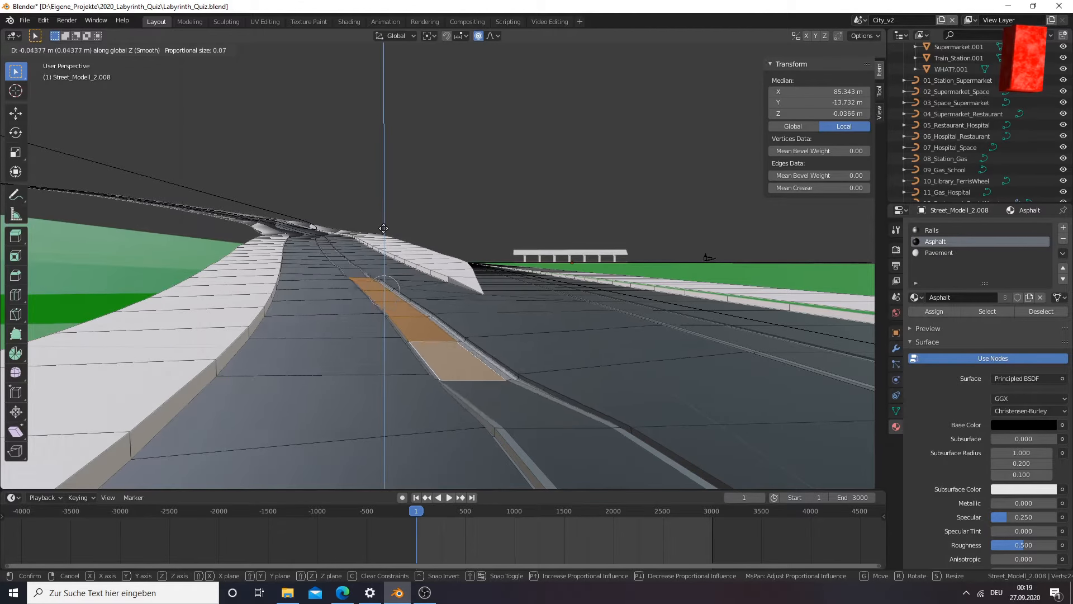
key("Escape")
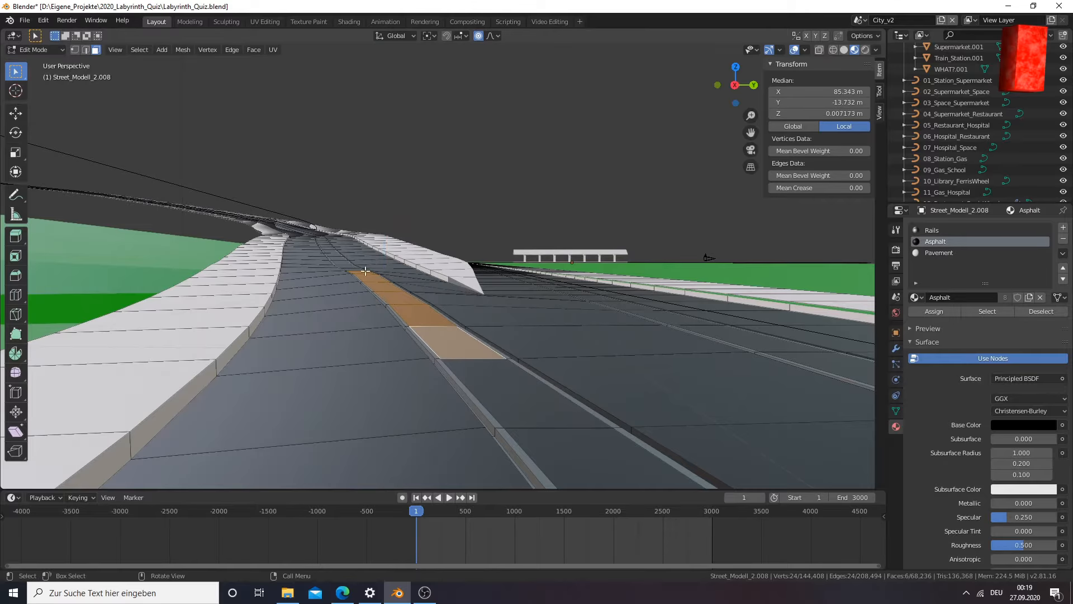
Turn off proportional editing and try to lower the six selected faces along the Z axis
middle_click_drag(368, 268, 381, 270)
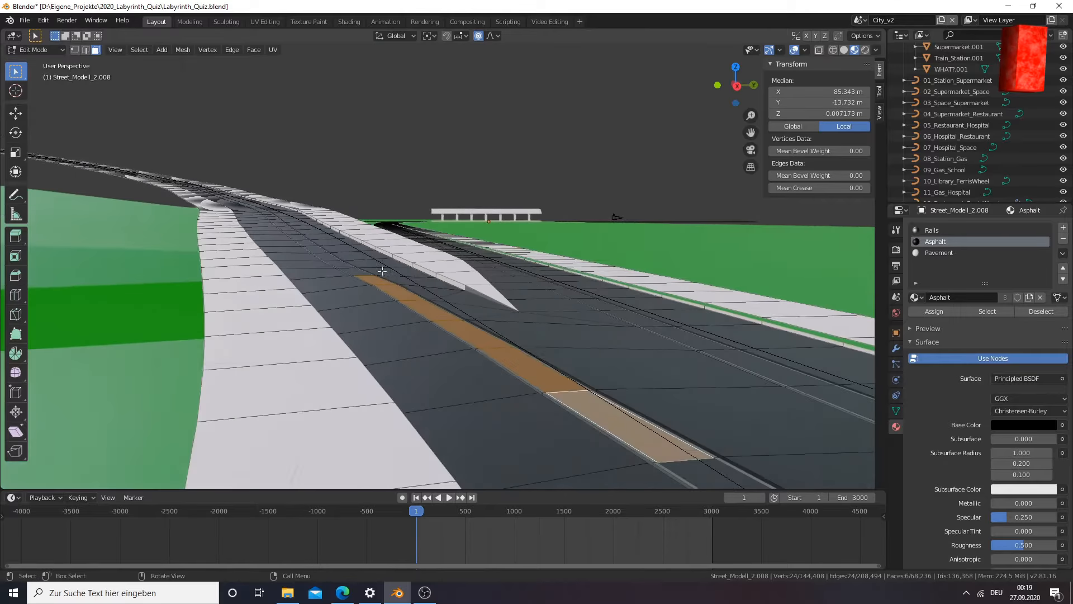
left_click(477, 36)
middle_click_drag(408, 156, 411, 201)
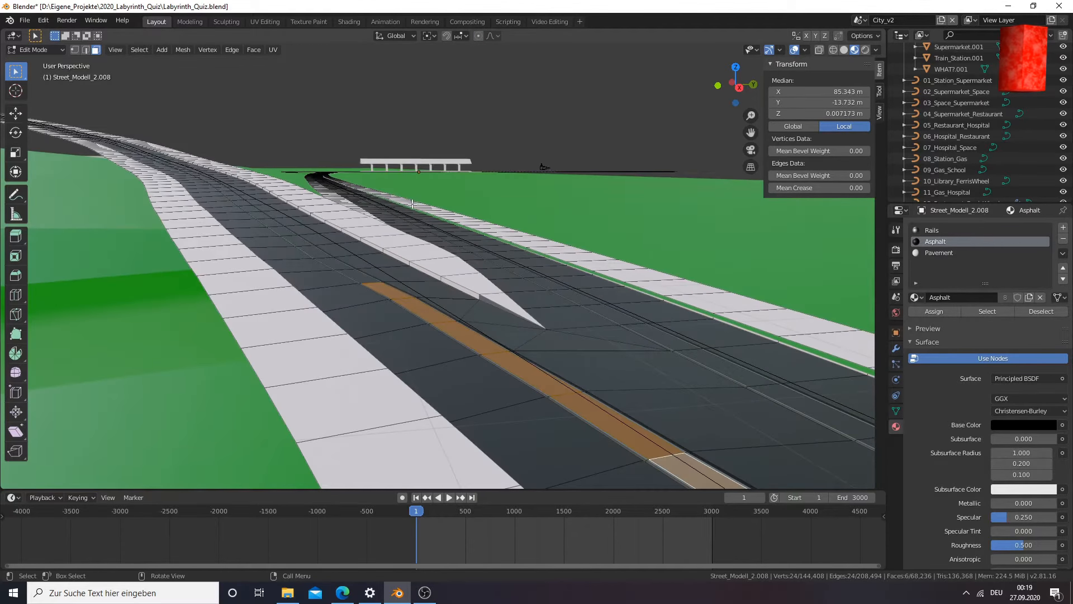
key("g")
key("z")
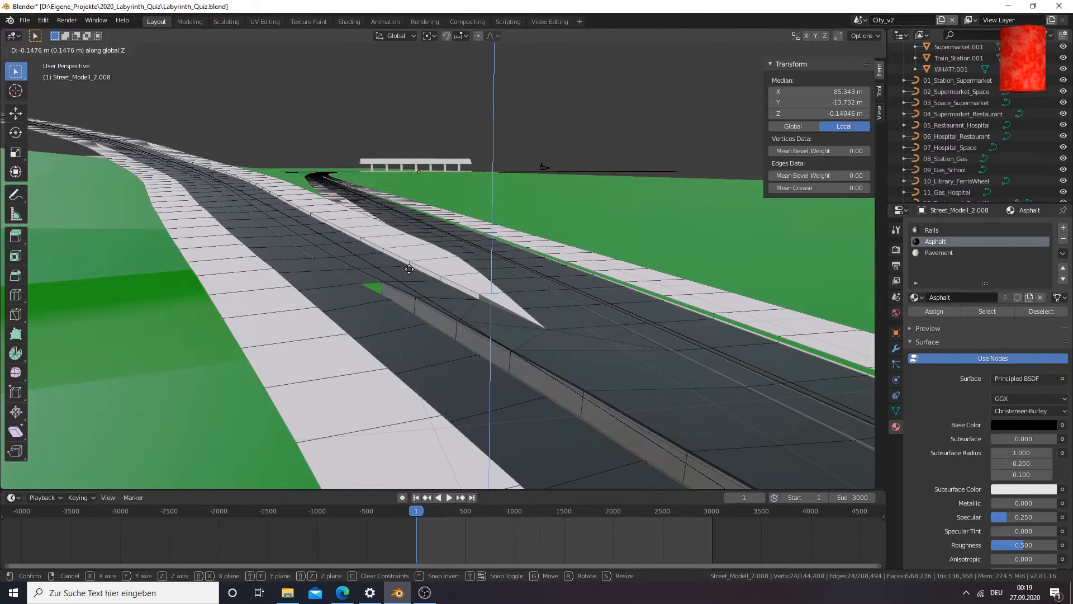
key("Escape")
middle_click_drag(570, 342, 537, 336)
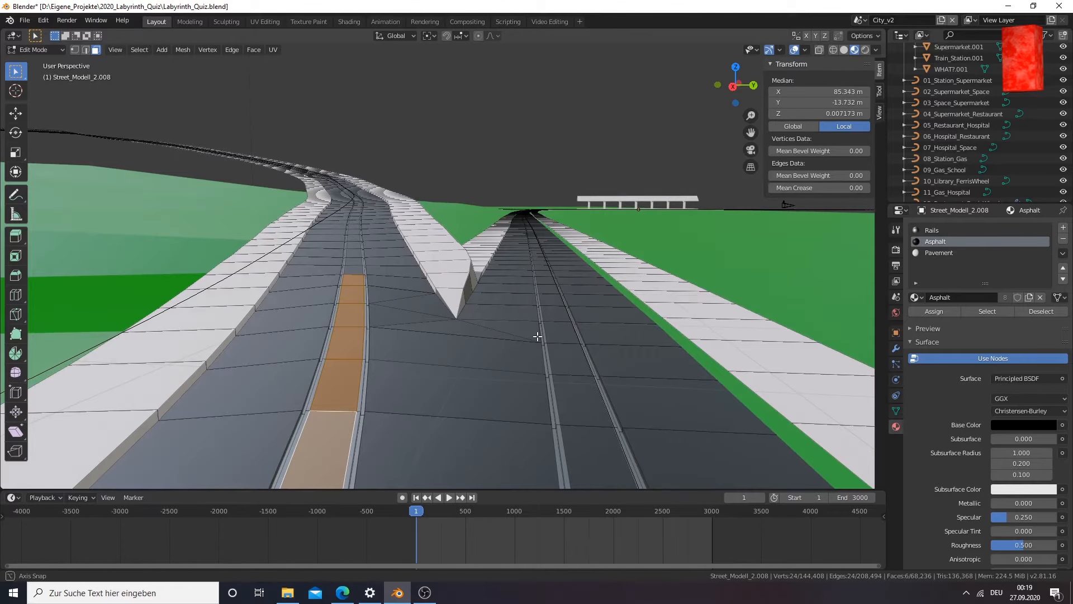
scroll(333, 330, "up", 3)
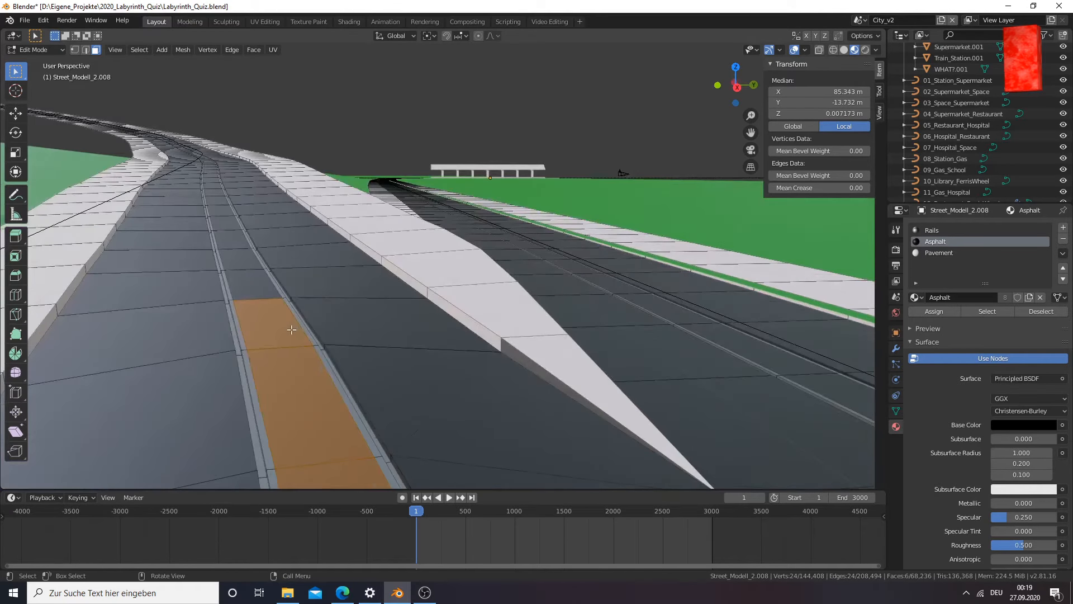
Select only the farthest of the six asphalt faces between the rails and turn proportional editing back on
left_click(291, 330)
left_click(478, 36)
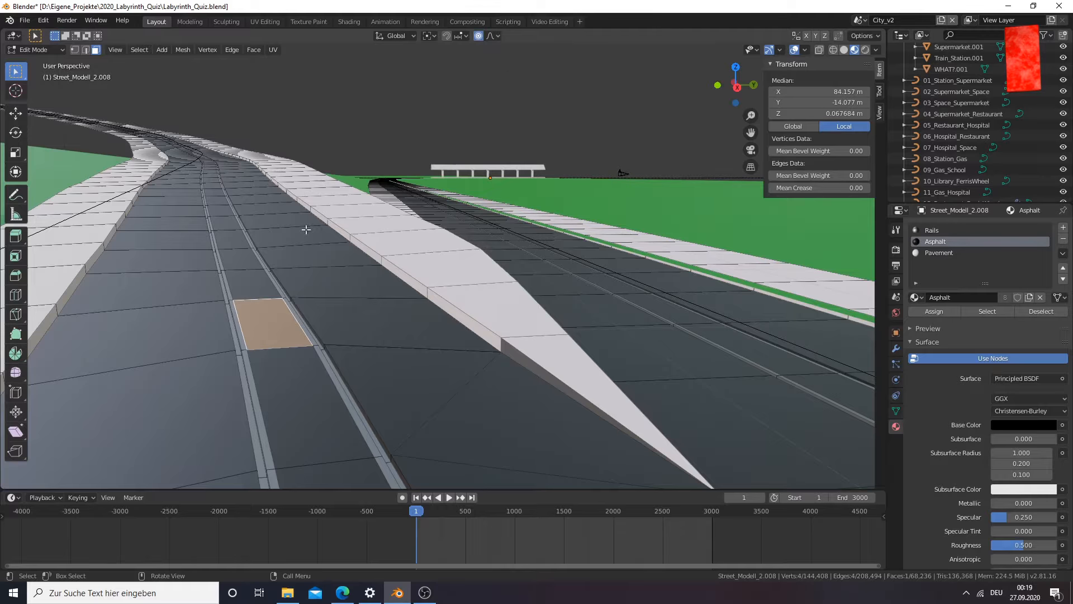
scroll(278, 321, "down", 2)
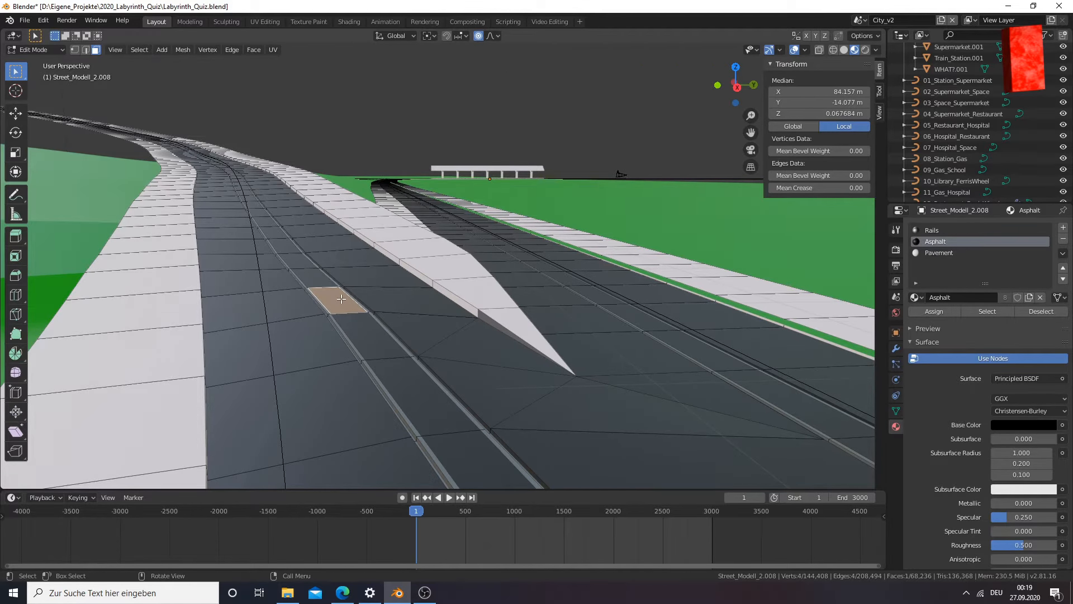
key("g")
key("z")
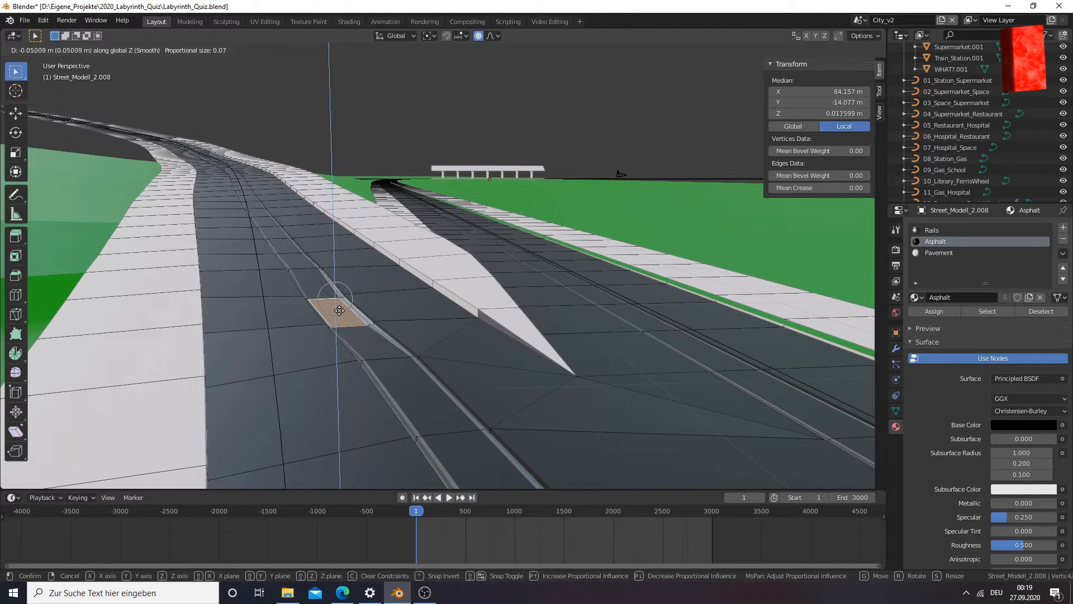
left_click(339, 306)
Rotate the selected face 2.23° about the global Y axis and lower it about 0.02 m along Z
middle_click_drag(339, 306, 424, 321)
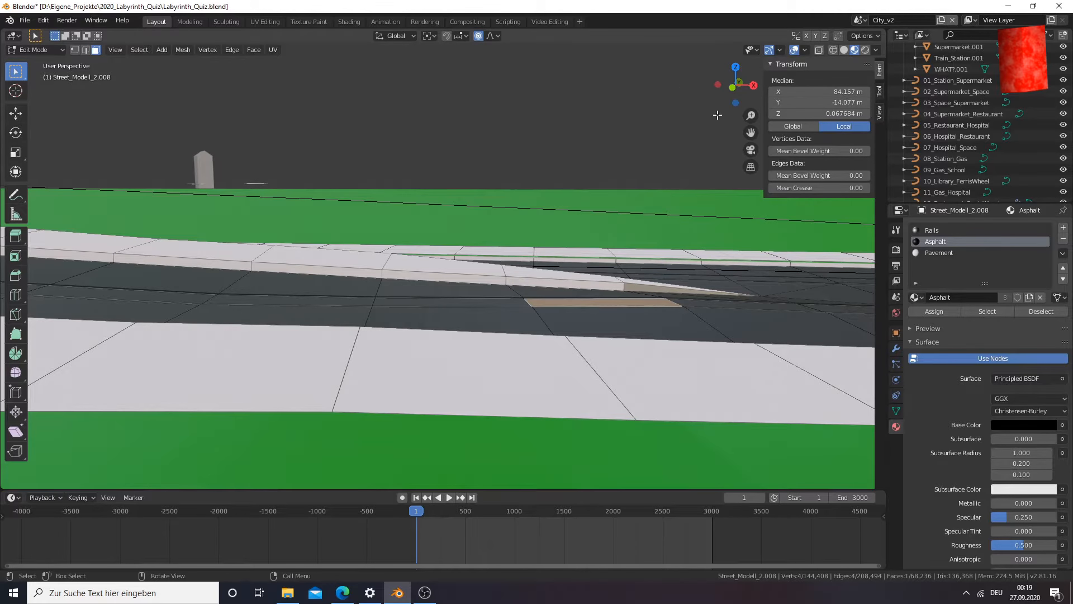
scroll(541, 233, "up", 4)
scroll(537, 248, "down", 3)
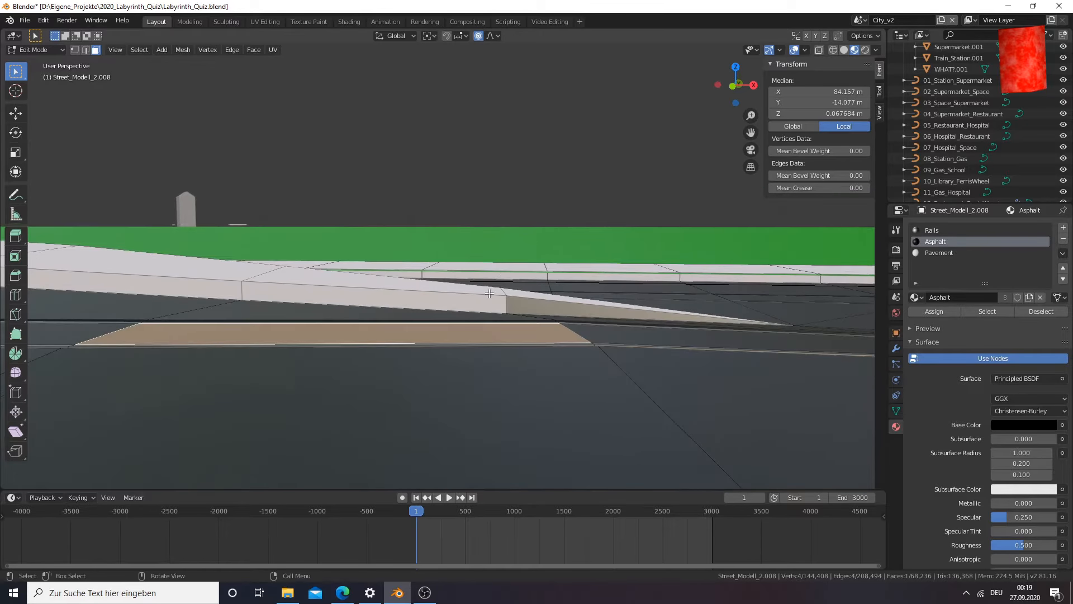
key("r")
key("y")
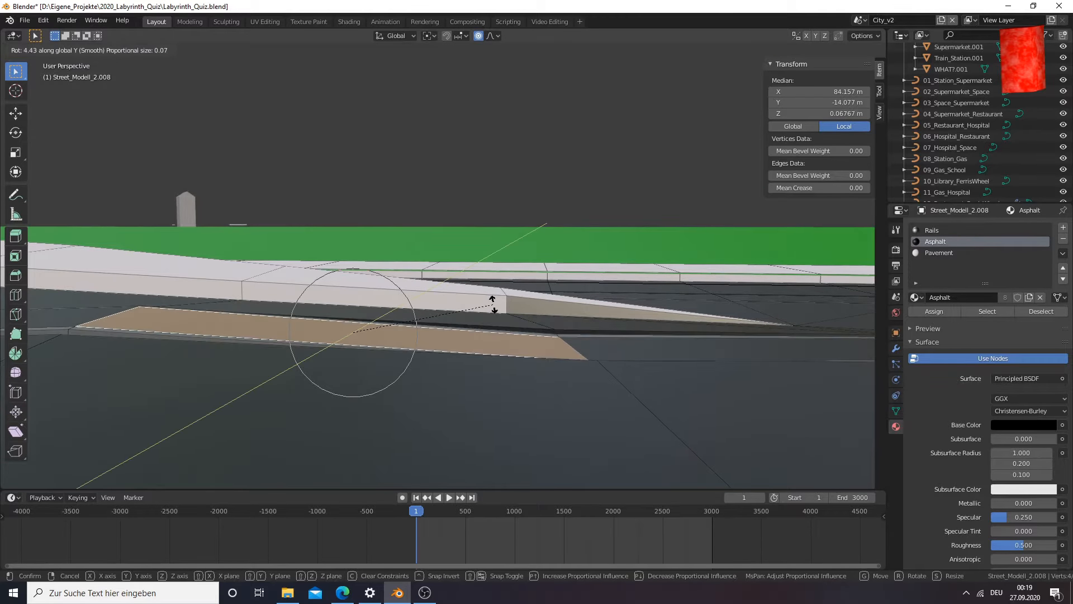
left_click(498, 298)
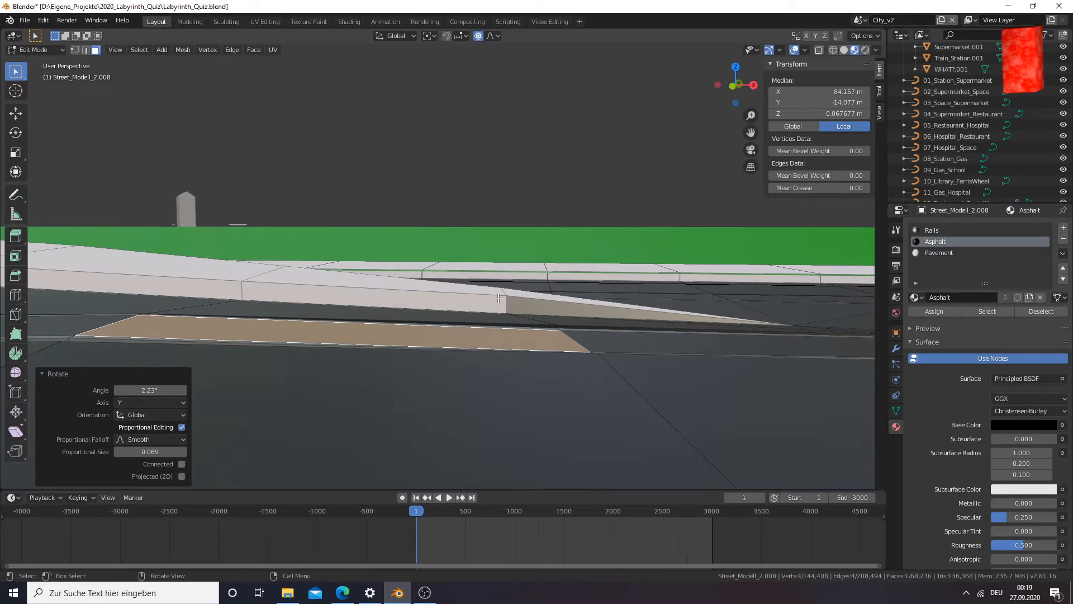
key("g")
key("z")
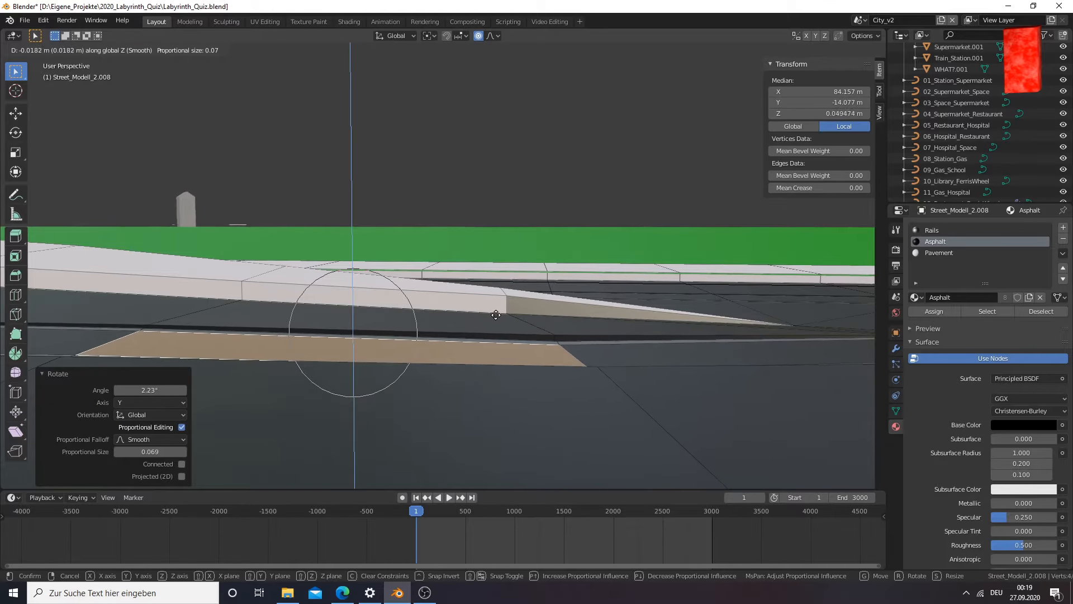
left_click(496, 314)
Select the adjoining asphalt face toward the merged road, rotate it 3.32° about global Y and lower it 0.0168 m along Z
middle_click_drag(582, 354, 570, 351)
left_click_drag(751, 133, 594, 262)
left_click(543, 330)
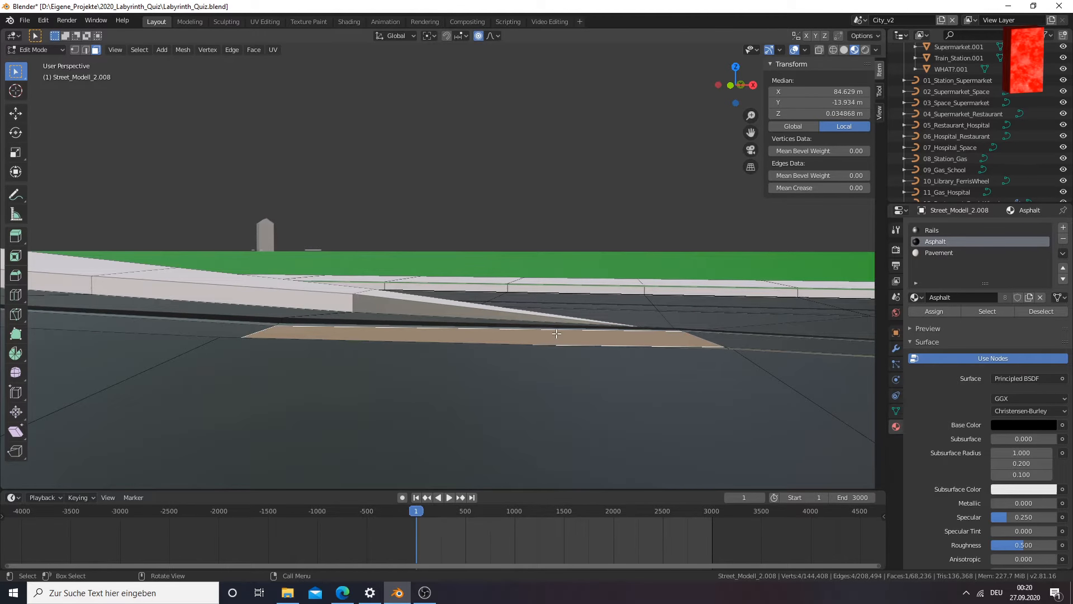
key("r")
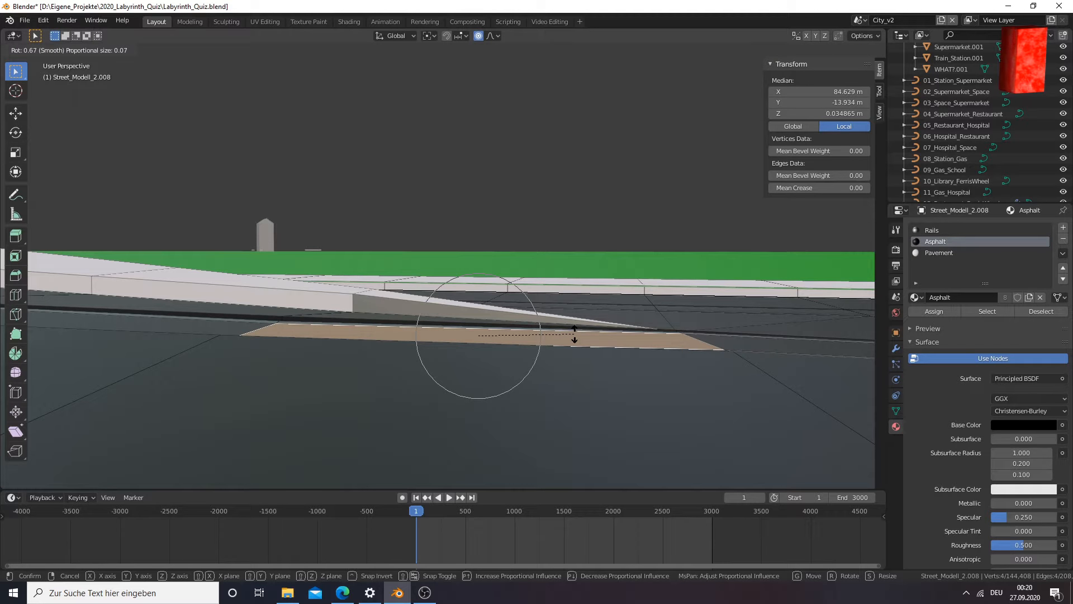
key("y")
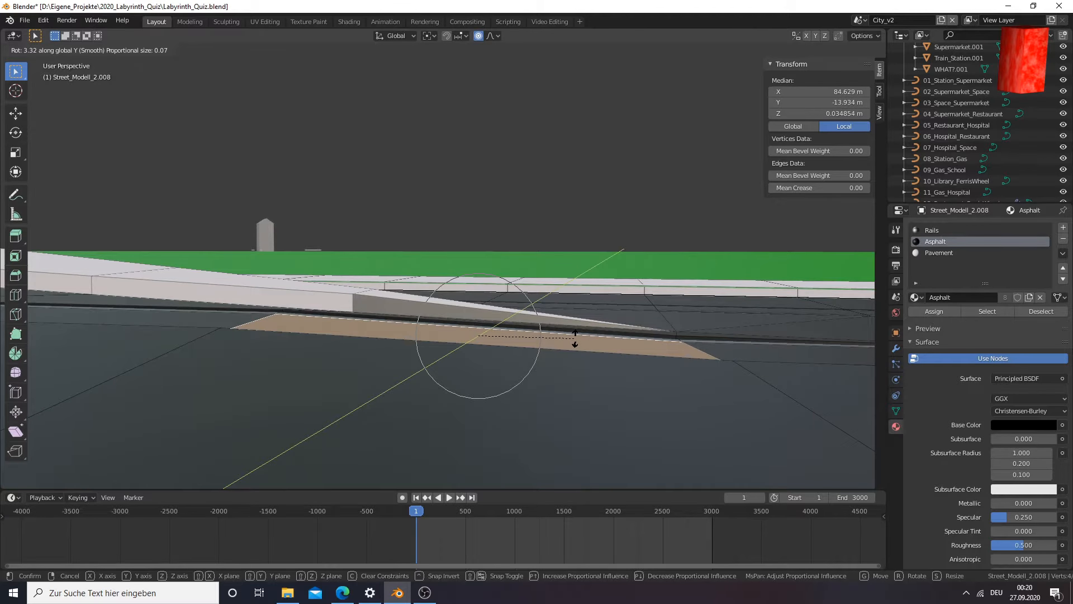
left_click(576, 339)
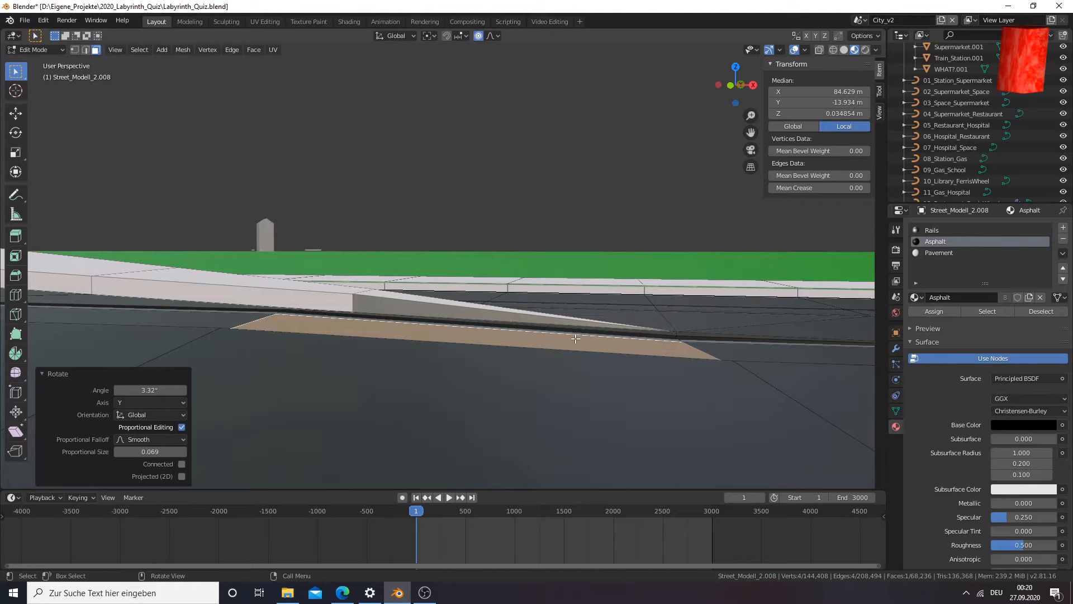
key("g")
key("z")
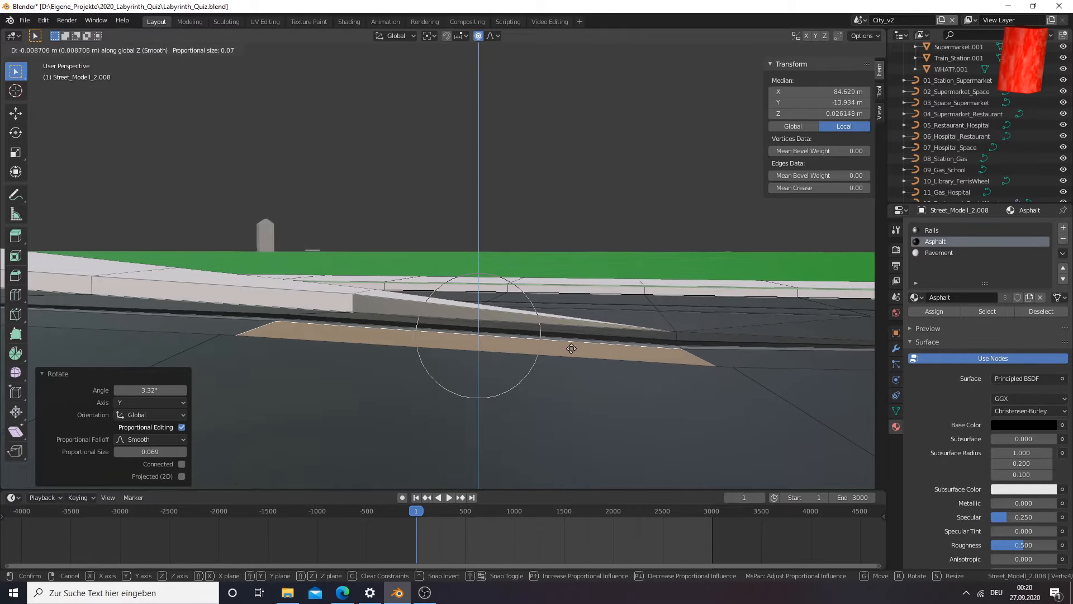
left_click(570, 353)
Select the next asphalt face toward the merged road, rotate it 3.31° about global Y and lower it 0.0163 m along Z
middle_click_drag(570, 353, 634, 313)
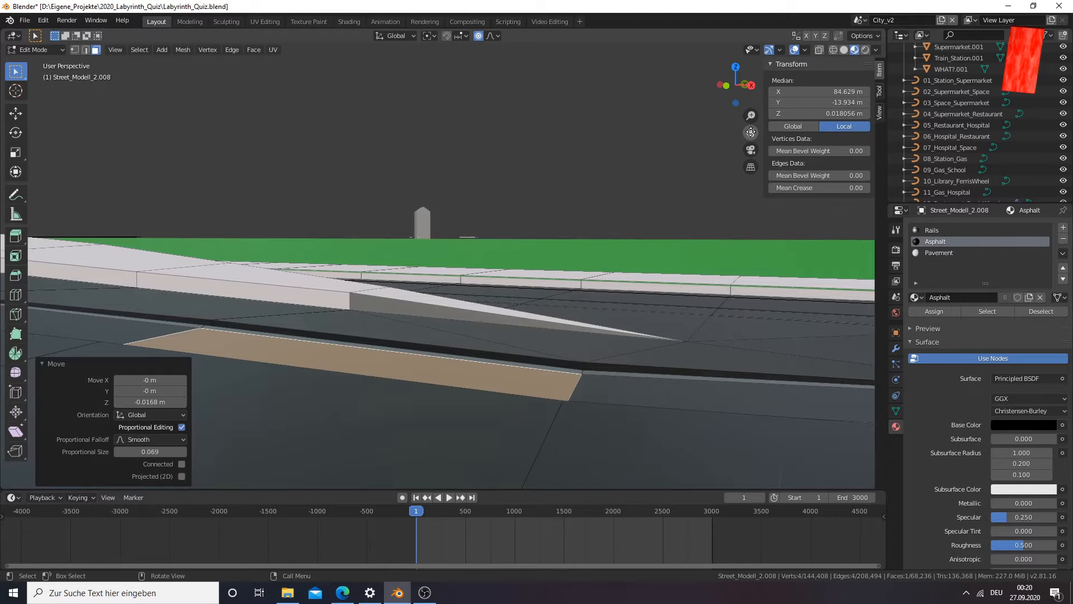
scroll(712, 192, "up", 3)
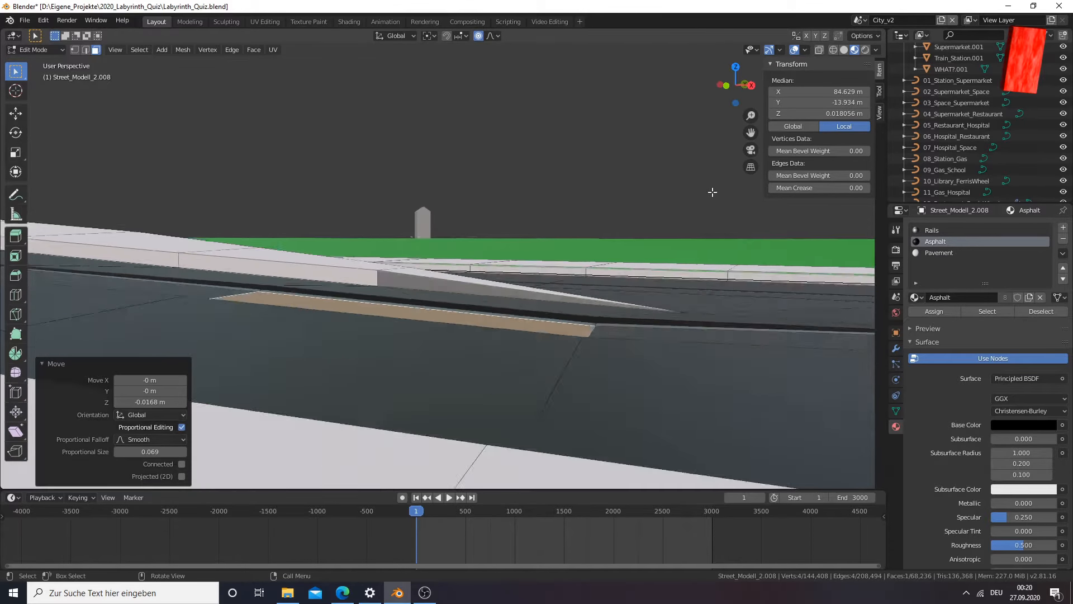
mouse_move(711, 230)
middle_mouse_down()
mouse_move(713, 287)
mouse_move(709, 245)
middle_mouse_up()
left_click_drag(750, 132, 650, 135)
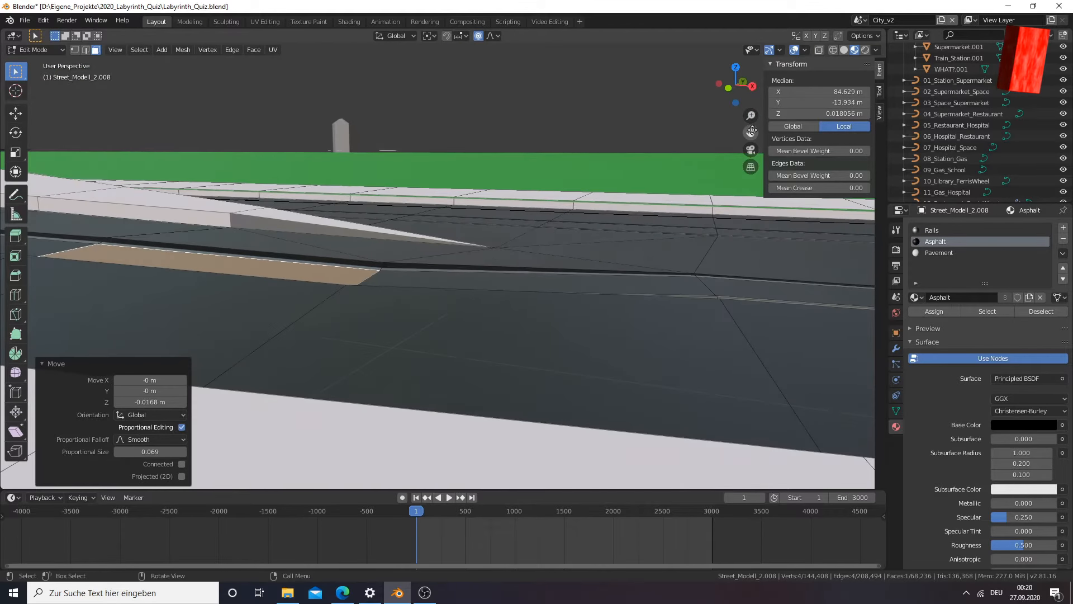
left_click(620, 284)
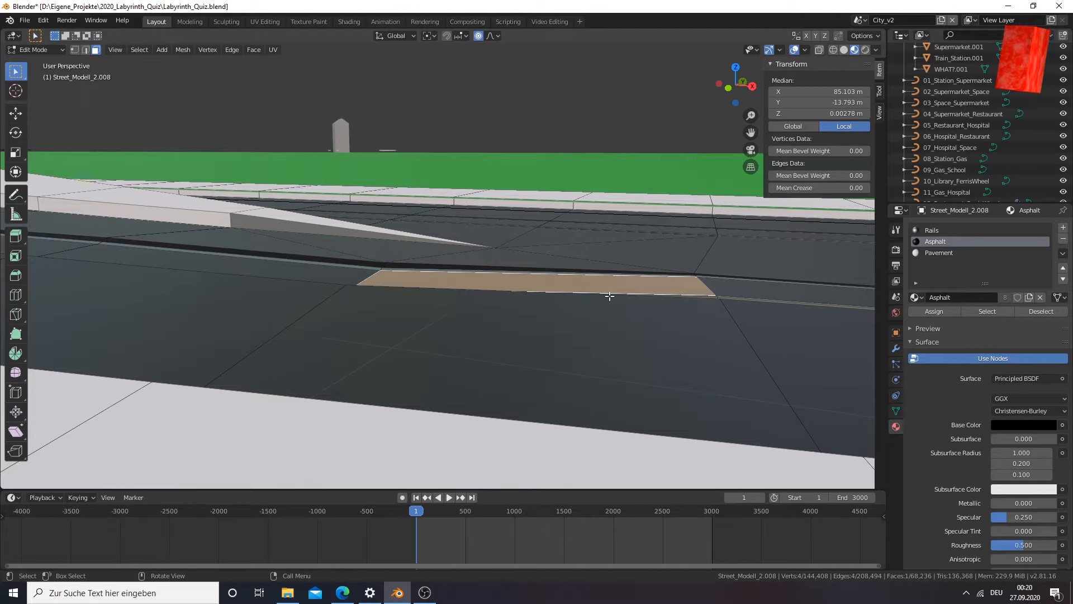
key("r")
key("y")
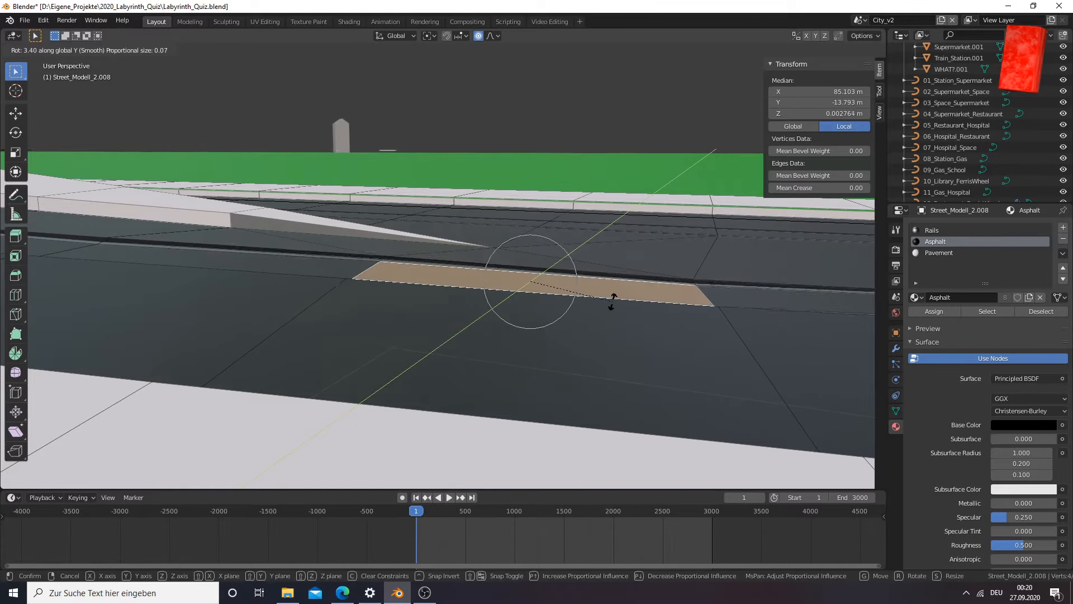
left_click(612, 301)
key("g")
key("z")
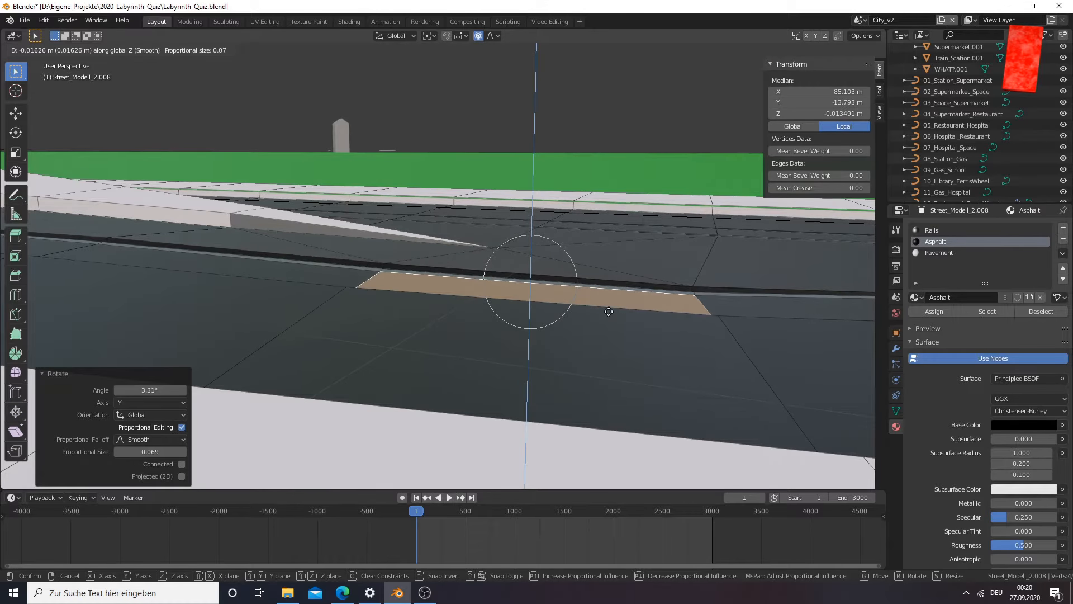
left_click(608, 311)
Select the following asphalt face between the rails and rotate it 3.15° about the global Y axis
middle_click_drag(609, 313, 663, 271)
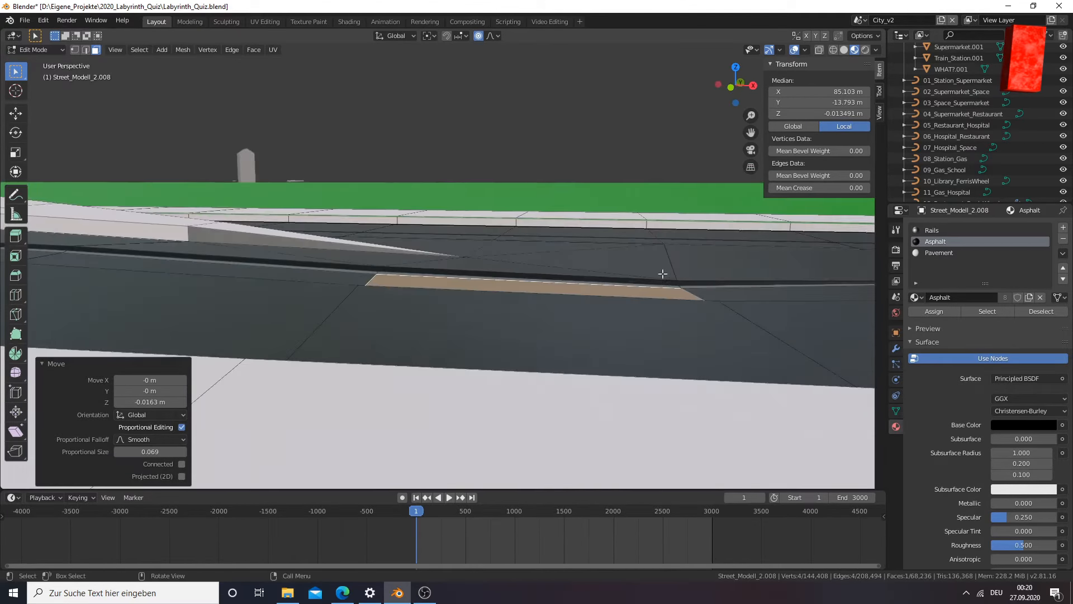
left_click_drag(751, 135, 539, 298)
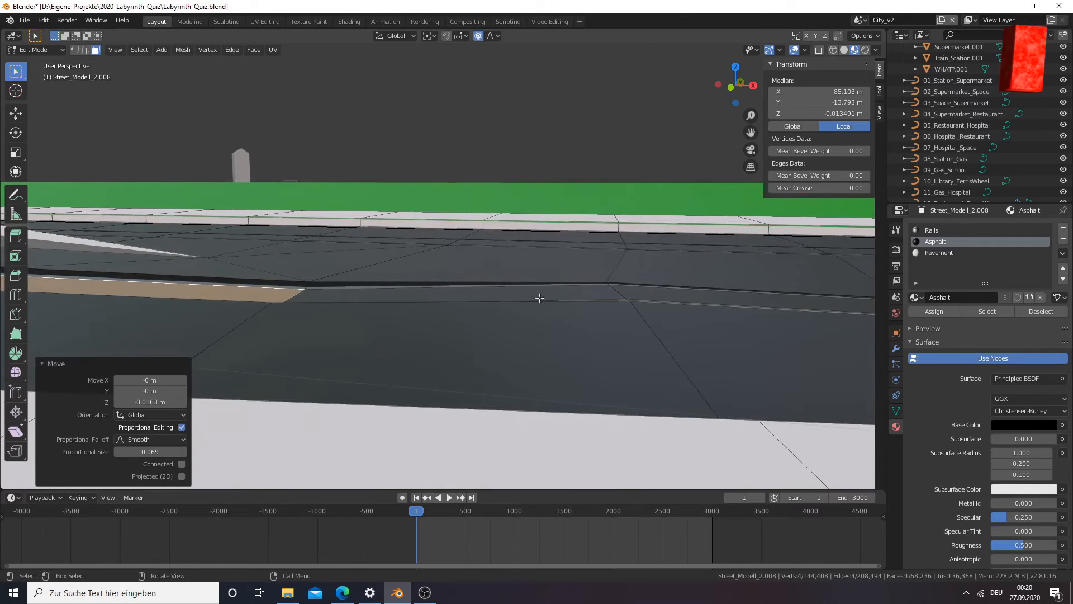
left_click(430, 295)
key("g")
key("y")
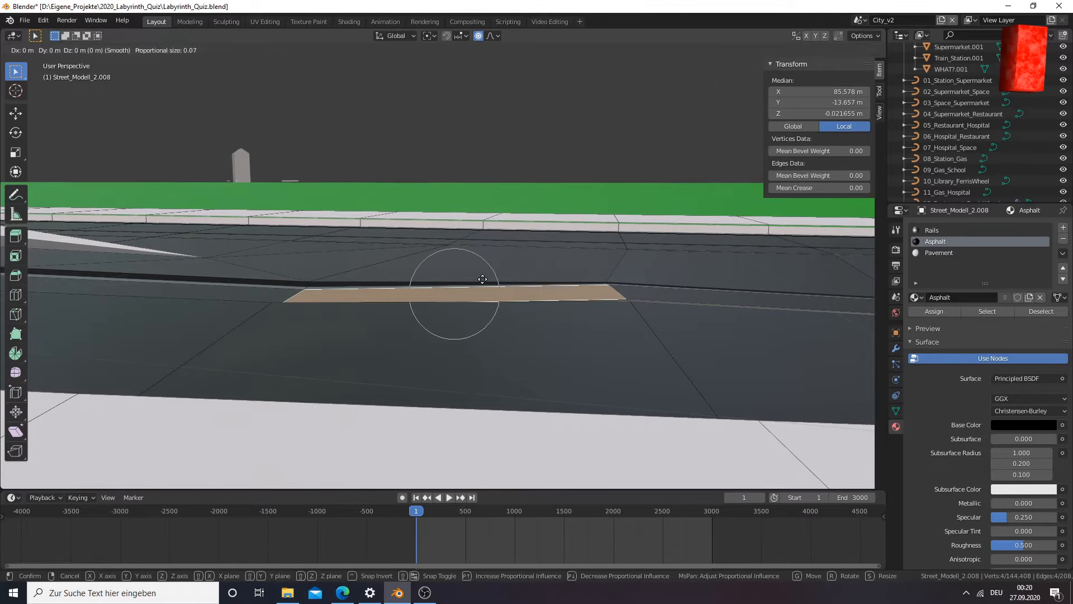
left_click(513, 298)
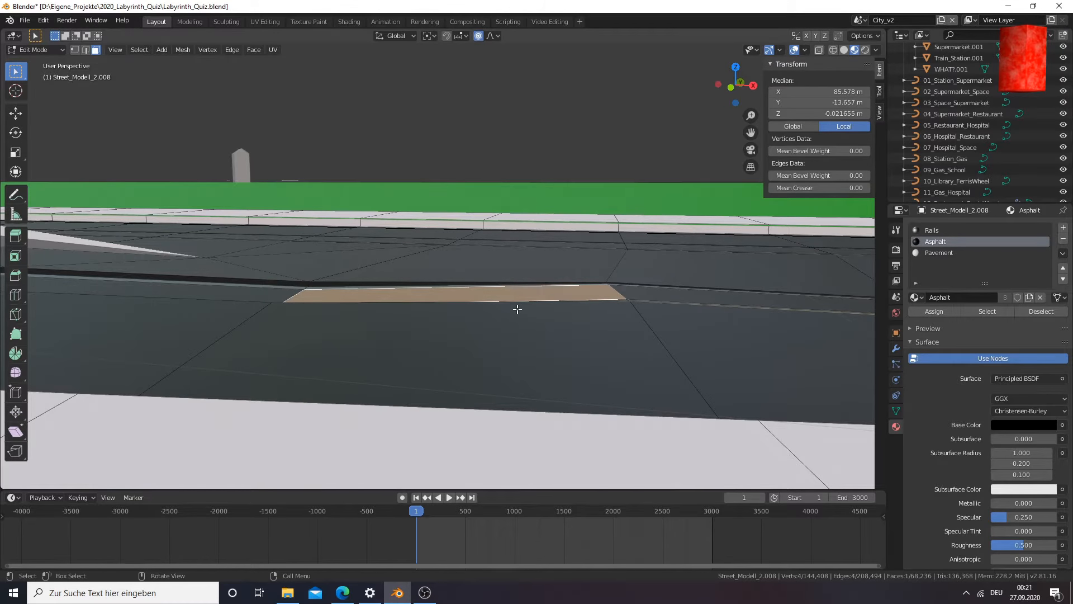
key("r")
key("y")
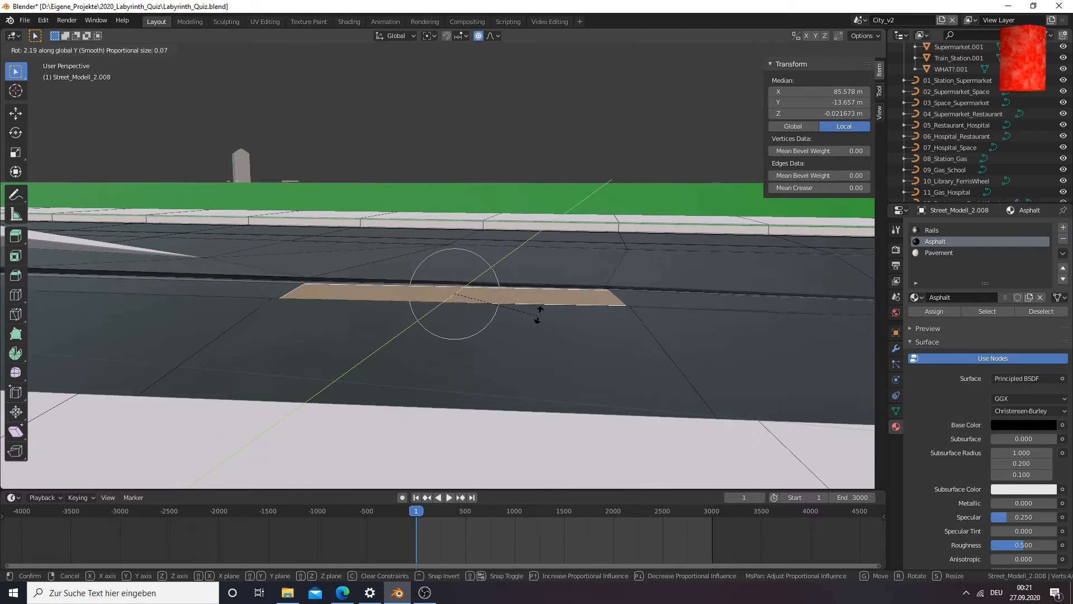
left_click(539, 318)
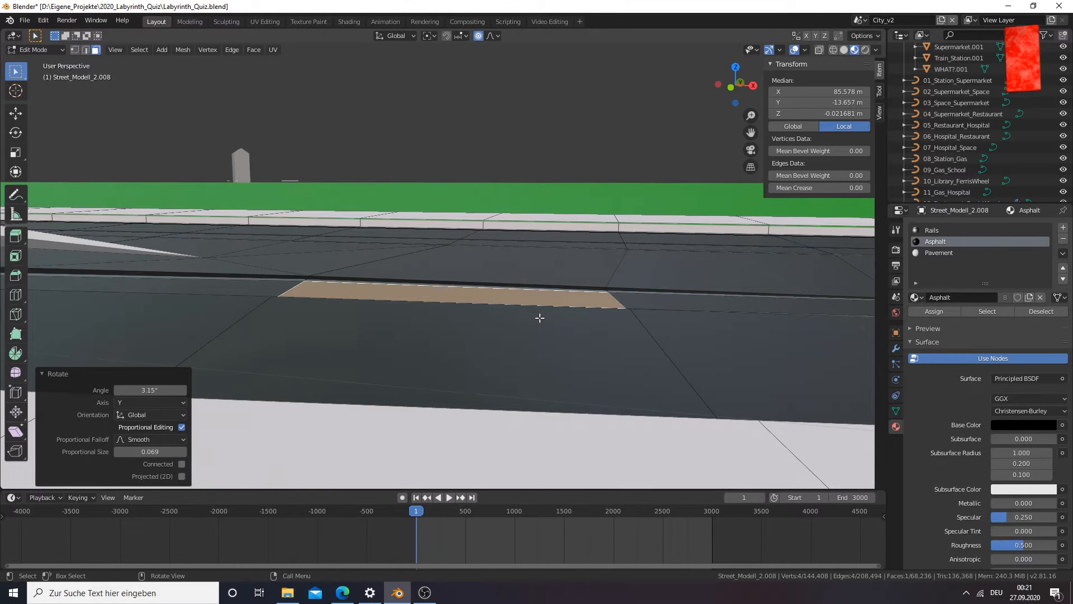
Lower the selected asphalt face 0.0189 m along the global Z axis
middle_click_drag(539, 317, 428, 328)
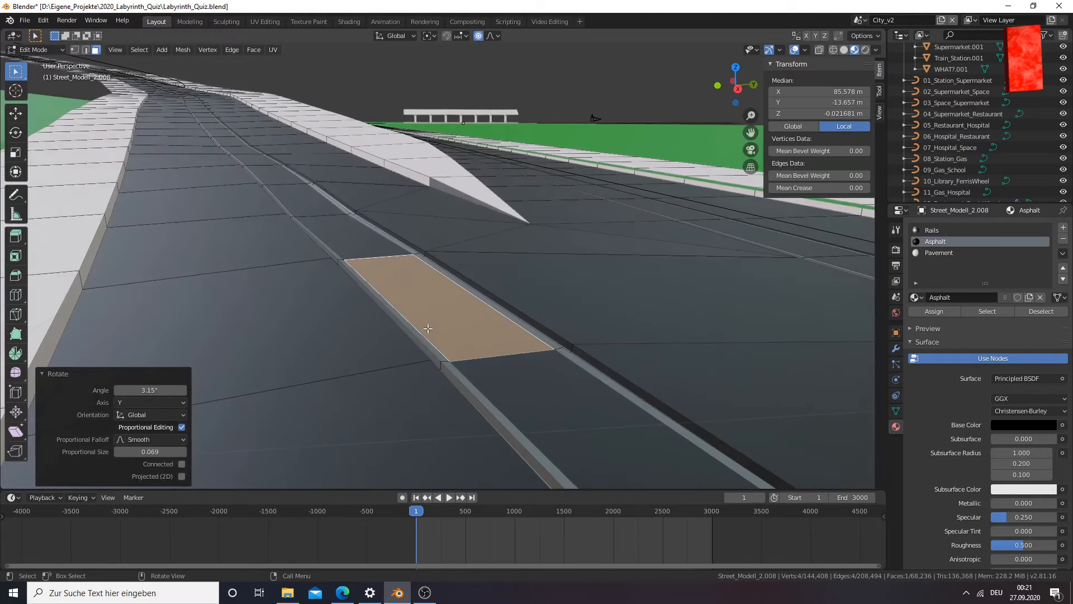
key("g")
key("z")
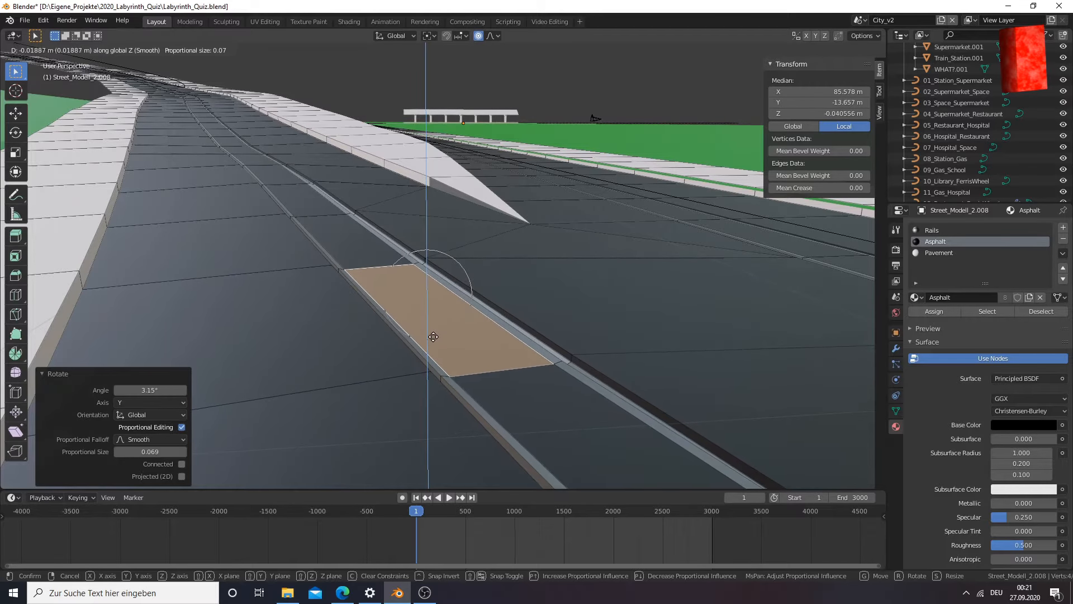
left_click(439, 336)
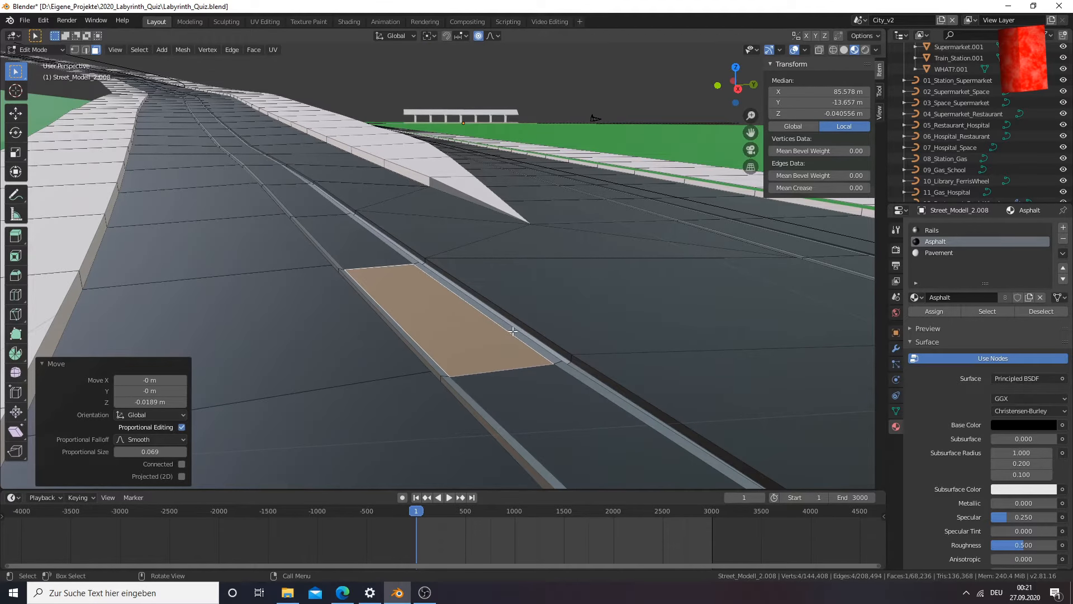
Assign the Pavement material to the two wrongly coloured side faces near the tip of the raised pavement wedge
middle_click_drag(512, 331, 519, 364)
middle_click_drag(501, 366, 475, 362)
middle_click_drag(588, 260, 561, 261)
left_click(809, 224, "shift")
middle_click_drag(810, 224, 499, 249)
left_click(454, 238, "shift")
left_click(932, 230)
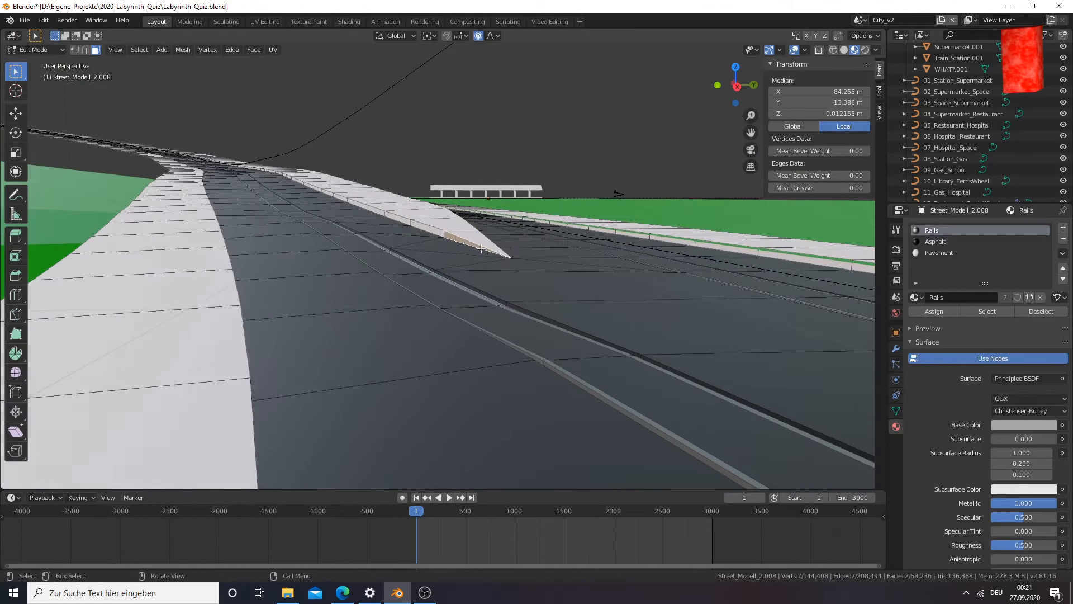
left_click(932, 253)
left_click(940, 311)
Select the four wrongly coloured side faces on the opposite side of the pavement wedge and assign them the Pavement material
middle_click_drag(726, 307, 616, 307)
left_click(638, 307)
scroll(638, 307, "down", 5)
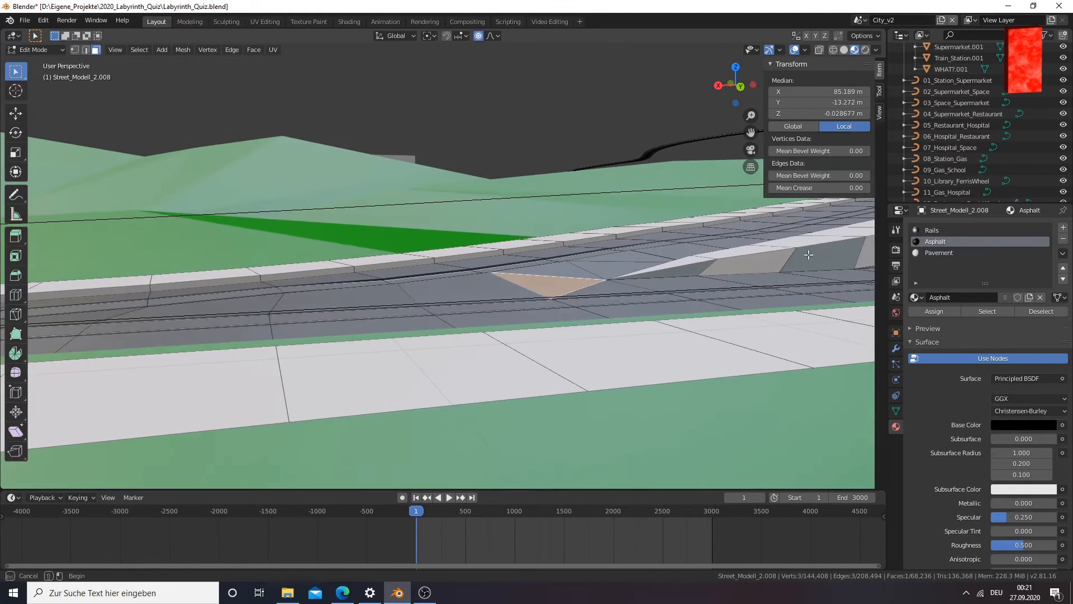
left_click(665, 270)
left_click(817, 256, "shift")
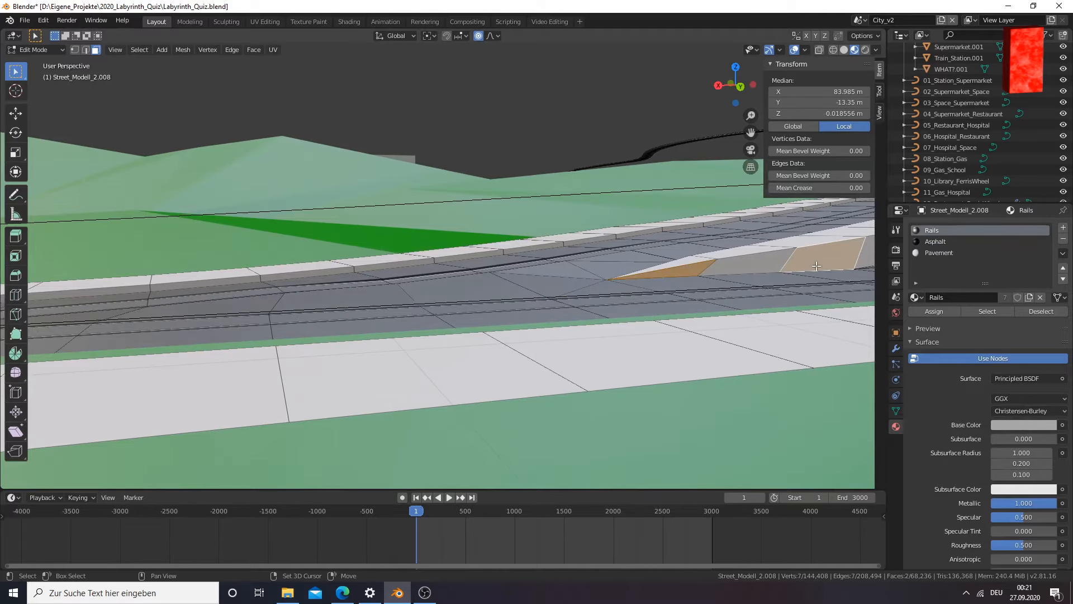
left_click(932, 252)
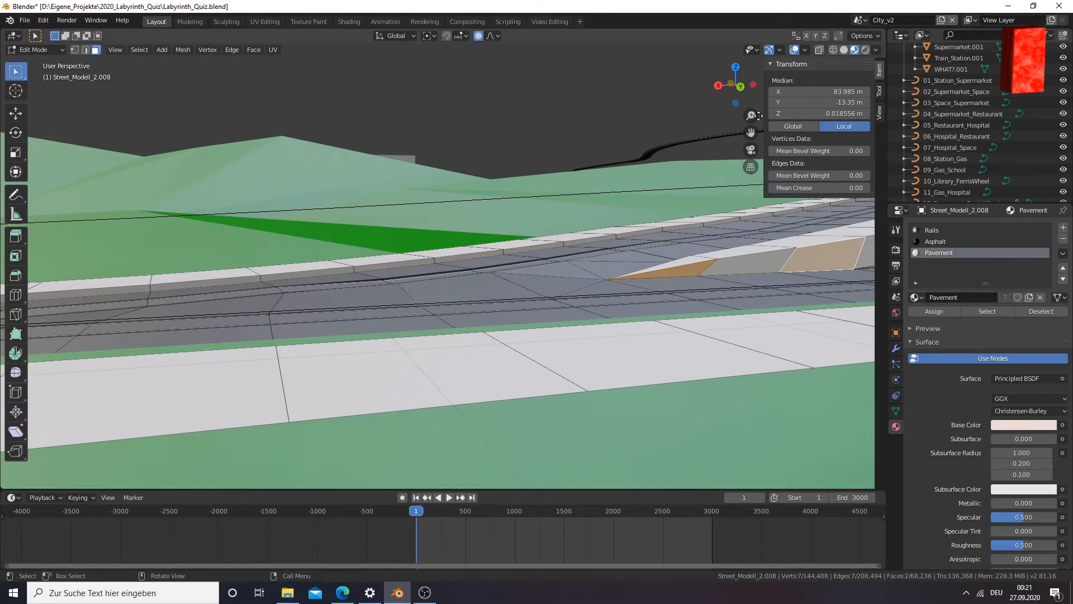
left_click_drag(753, 131, 699, 167)
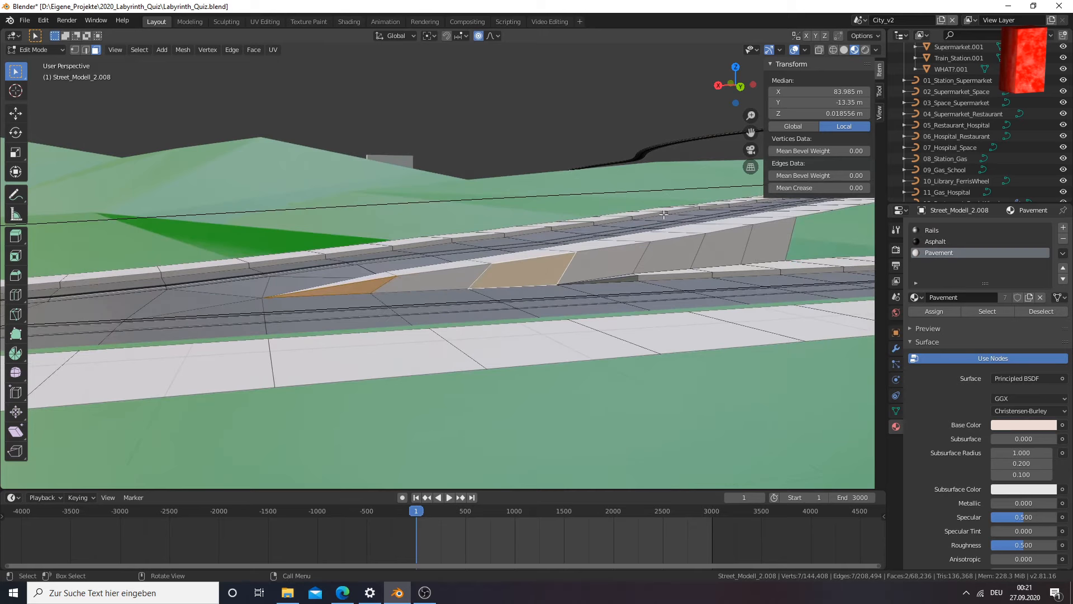
left_click(619, 278, "shift")
key("KP_Decimal")
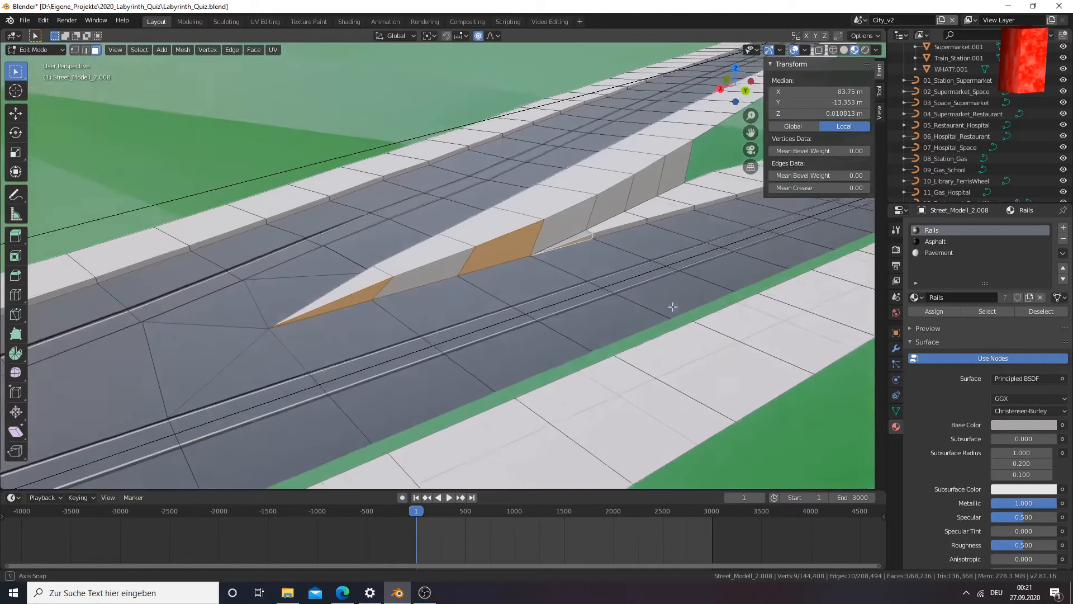
left_click(584, 232, "shift")
key("KP_Decimal")
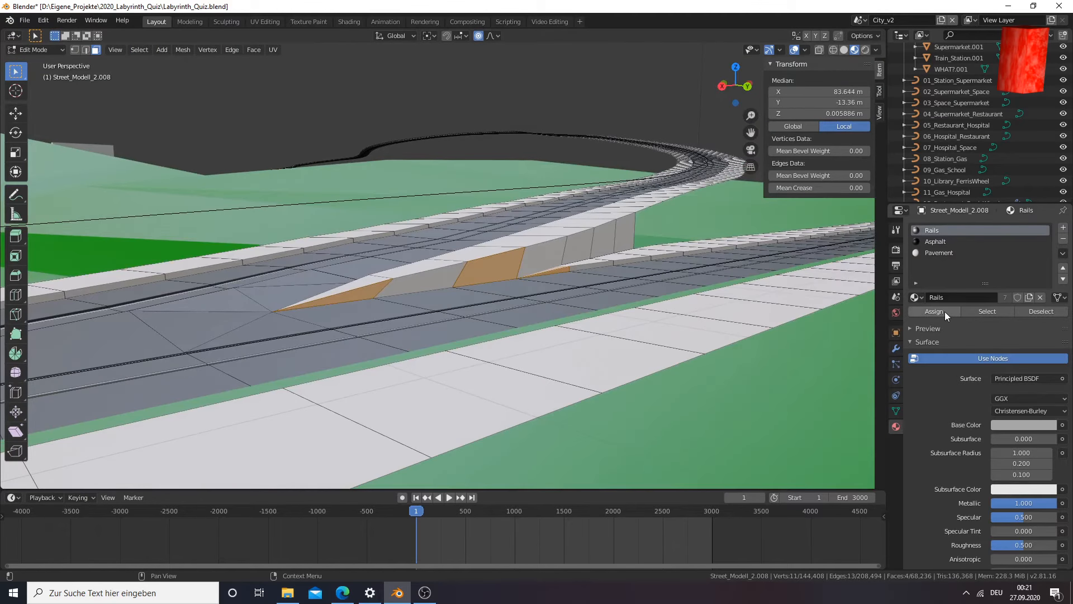
left_click(934, 240)
left_click(936, 251)
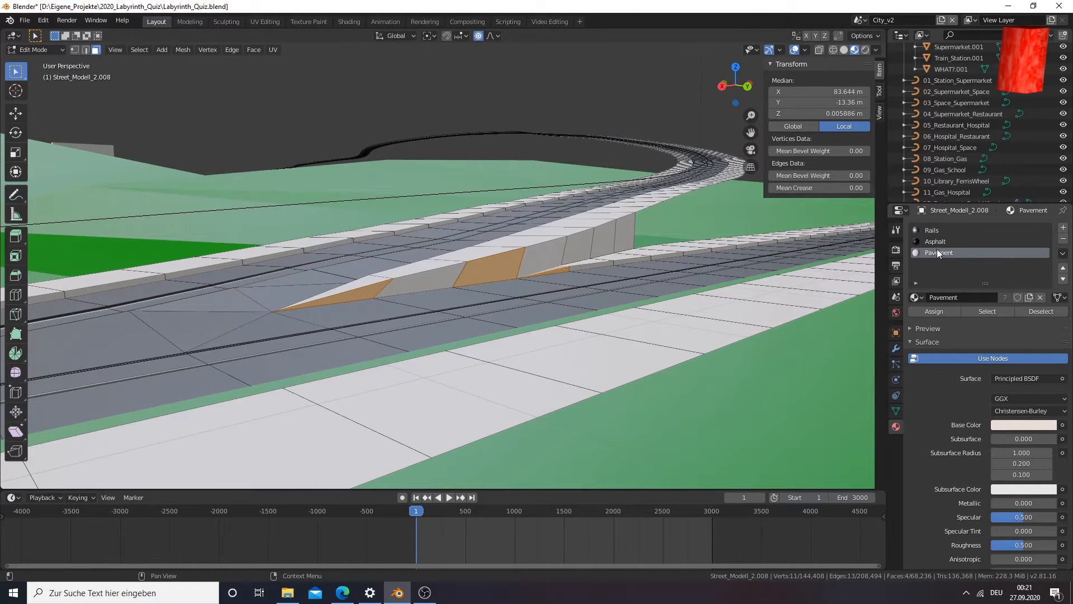
left_click(935, 311)
Inspect the rails and asphalt around the fork in Object Mode, return to Edit Mode and look along the merged road
left_click(518, 330)
middle_click_drag(517, 311, 523, 338)
middle_click_drag(384, 309, 388, 310)
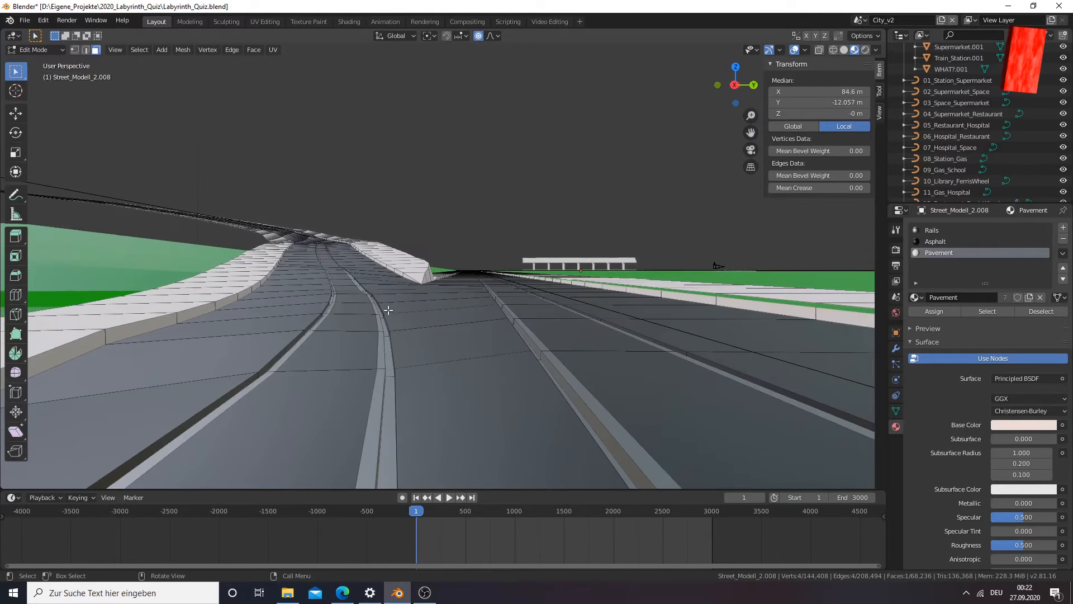
key("Tab")
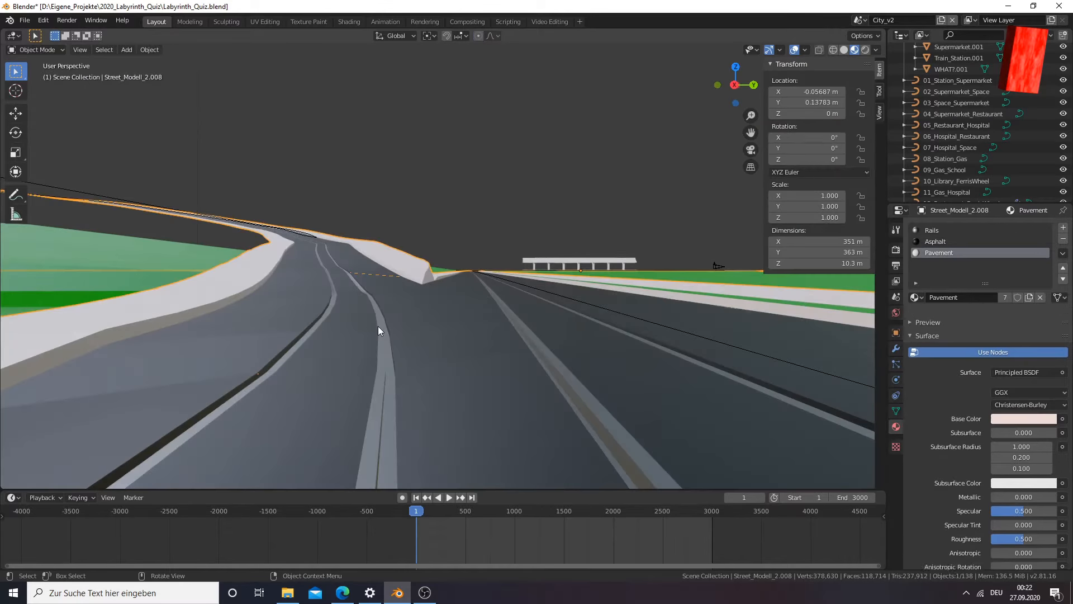
middle_click_drag(434, 365, 432, 372)
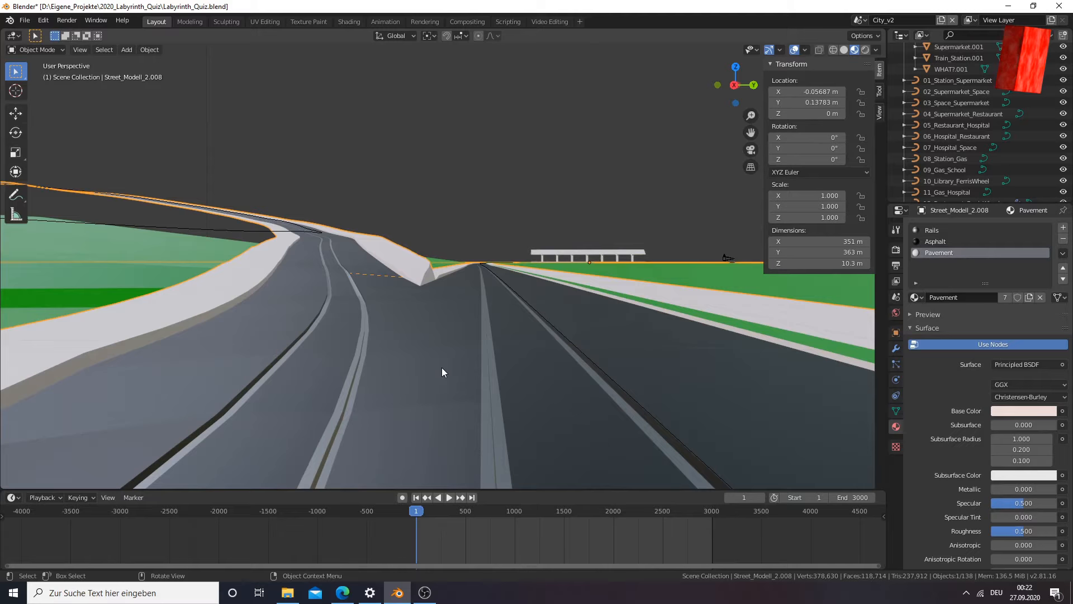
key("Tab")
mouse_move(456, 368)
middle_mouse_down()
mouse_move(439, 369)
mouse_move(452, 370)
middle_mouse_up()
scroll(451, 364, "up", 2)
scroll(464, 343, "up", 2)
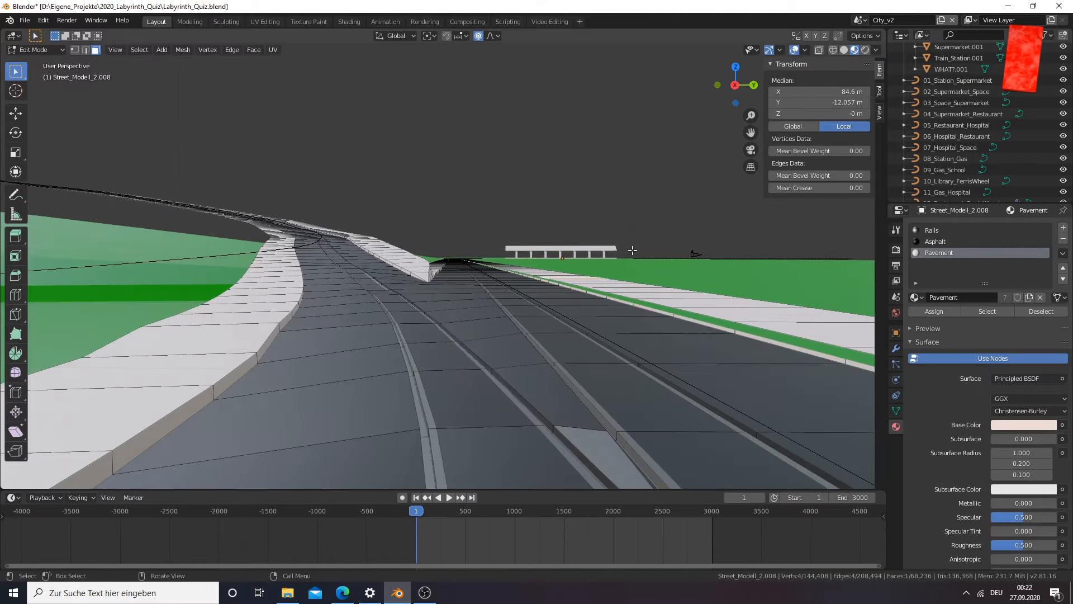
scroll(501, 360, "up", 2)
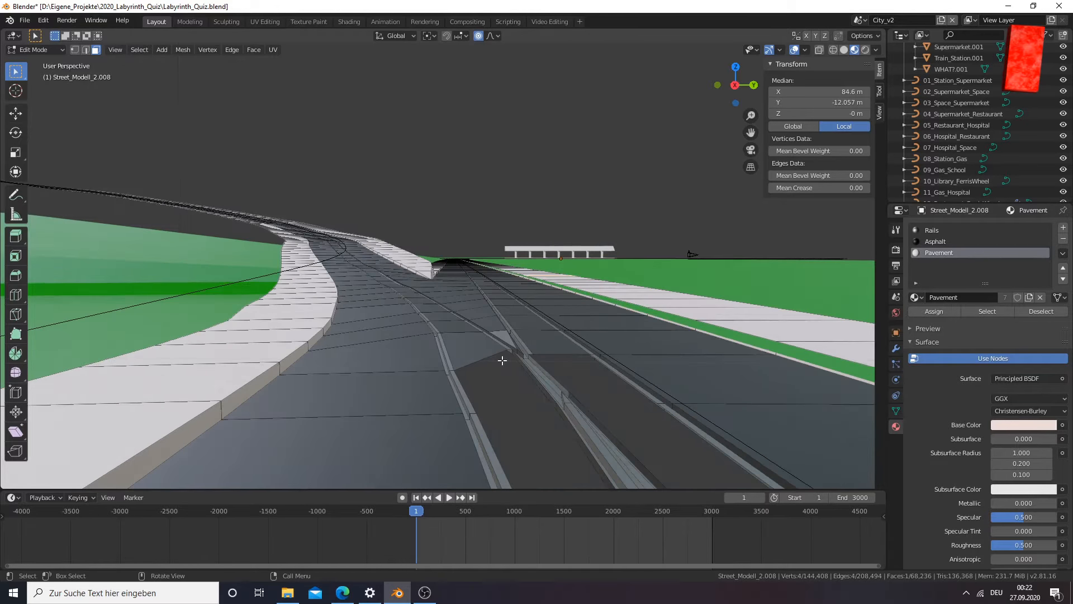
Select the asphalt face bordering the gap between the merging rails and examine the surrounding rail edges up close
middle_click_drag(500, 367, 551, 286)
left_click(718, 378)
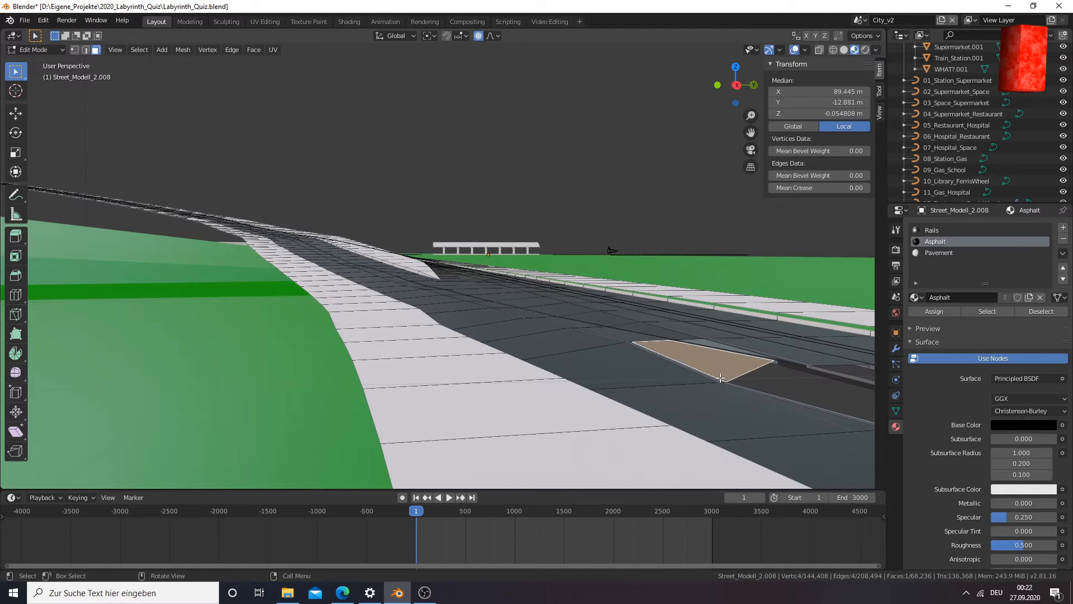
key("KP_Decimal")
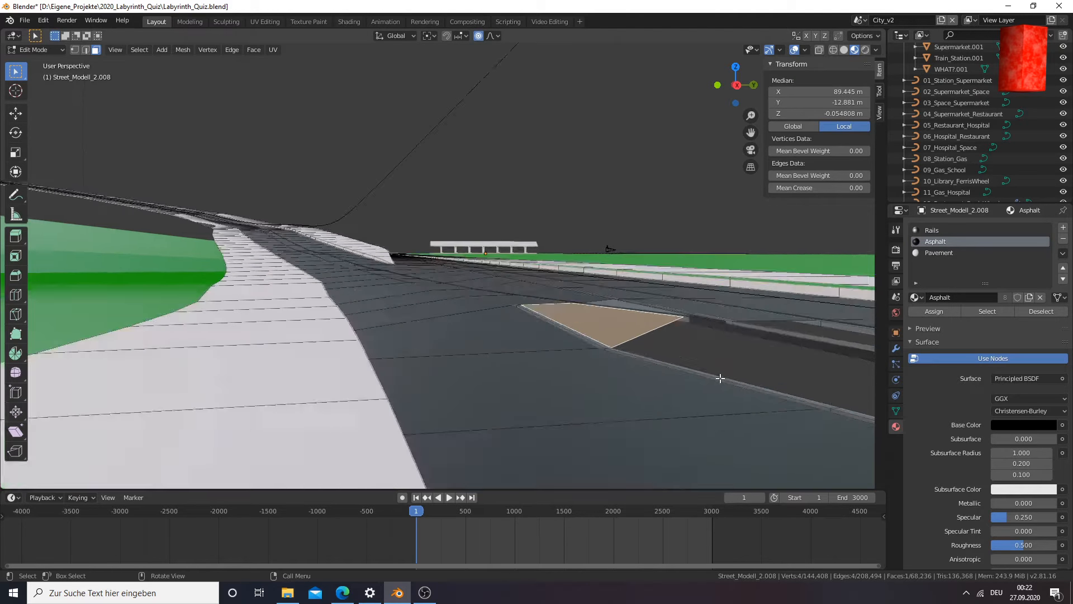
middle_click_drag(494, 352, 715, 376)
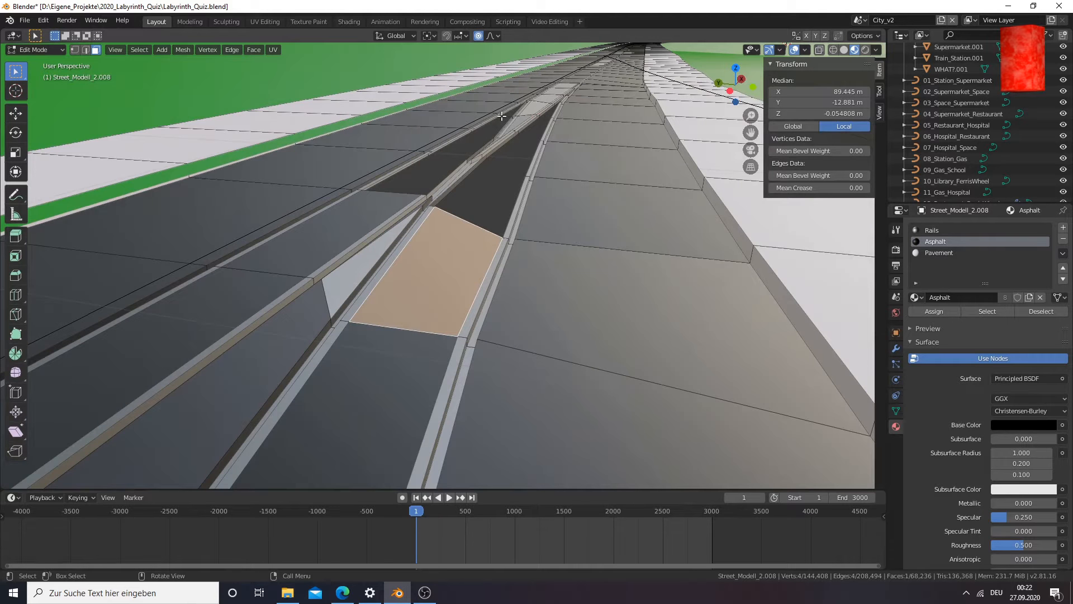
middle_click_drag(507, 198, 476, 207)
left_click_drag(747, 130, 536, 189)
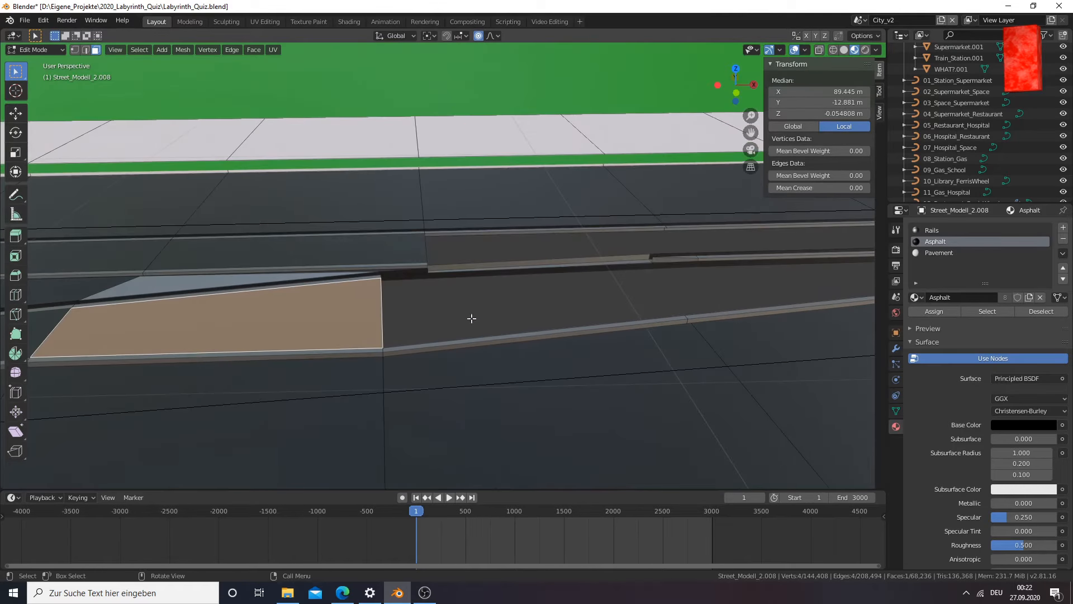
scroll(446, 334, "up", 1)
Select all ten vertices of the sunken rail cross-section beside the merging gap, using vertex selection and wireframe display
left_click(369, 366)
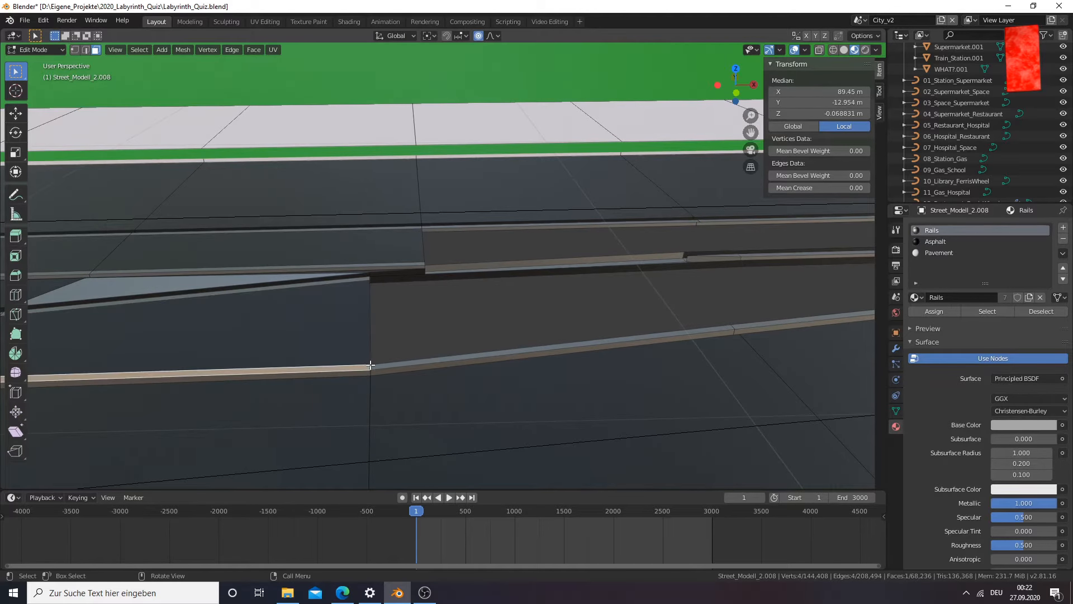
left_click(74, 50)
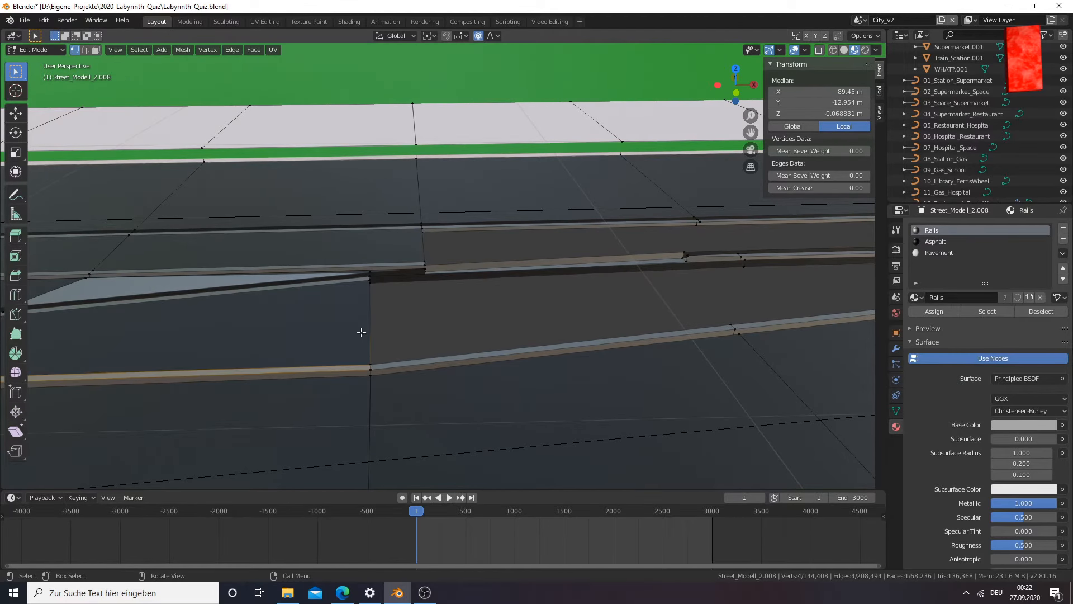
left_click(376, 361)
key("c")
left_click(371, 365)
right_click(370, 364)
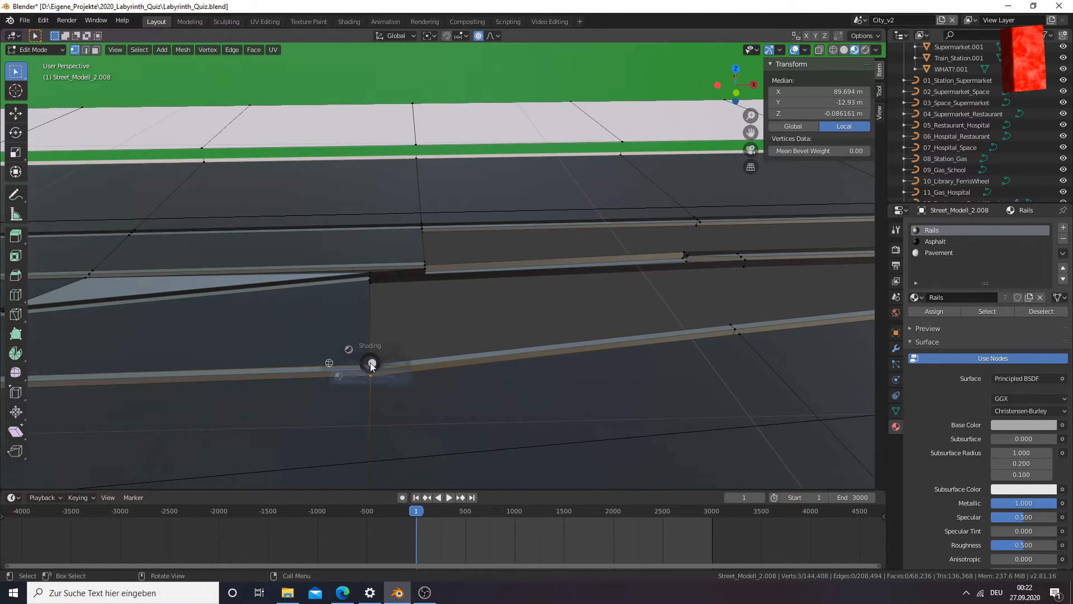
key("z")
left_click(296, 359)
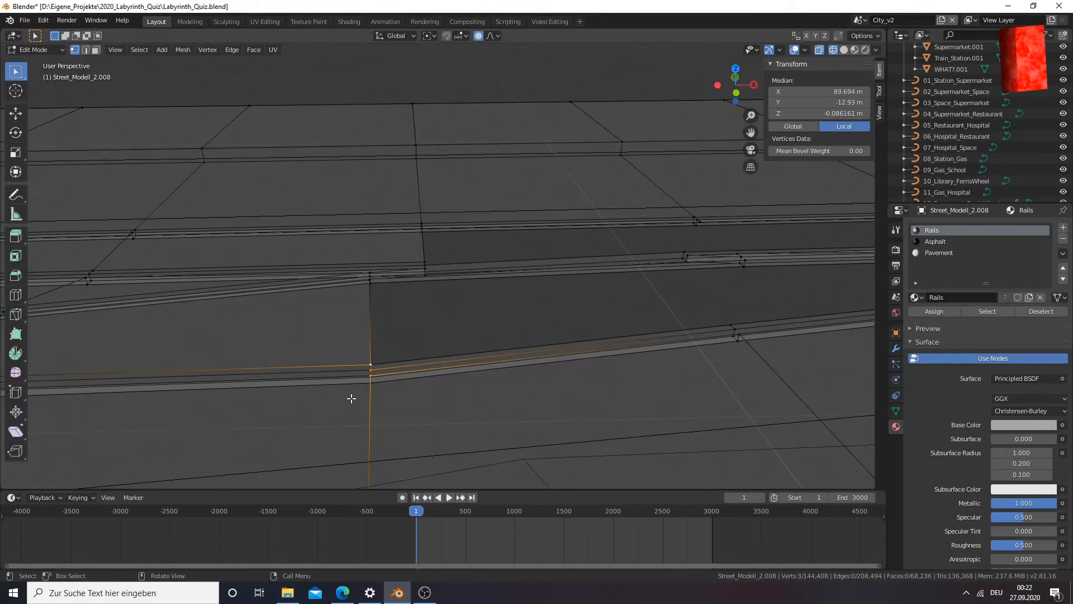
key("c")
left_click(366, 377)
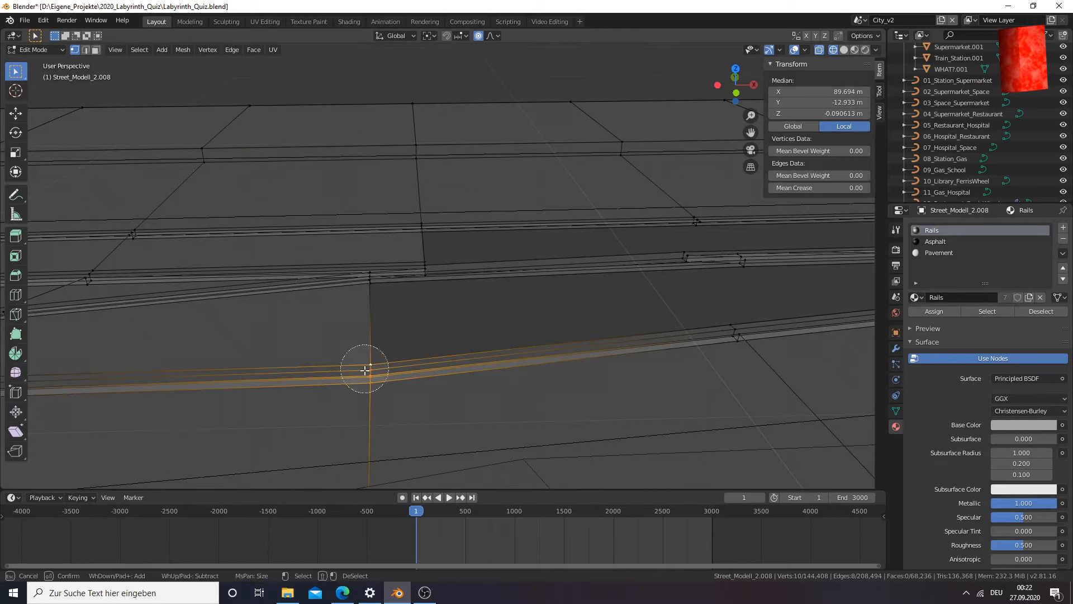
right_click(371, 372)
In the front view, raise the selected rail cross-section about 0.0476 m along Z with proportional editing
mouse_move(419, 388)
middle_mouse_down()
mouse_move(406, 360)
mouse_move(318, 350)
mouse_move(428, 355)
mouse_move(417, 365)
mouse_move(455, 375)
mouse_move(527, 347)
mouse_move(527, 357)
middle_mouse_up()
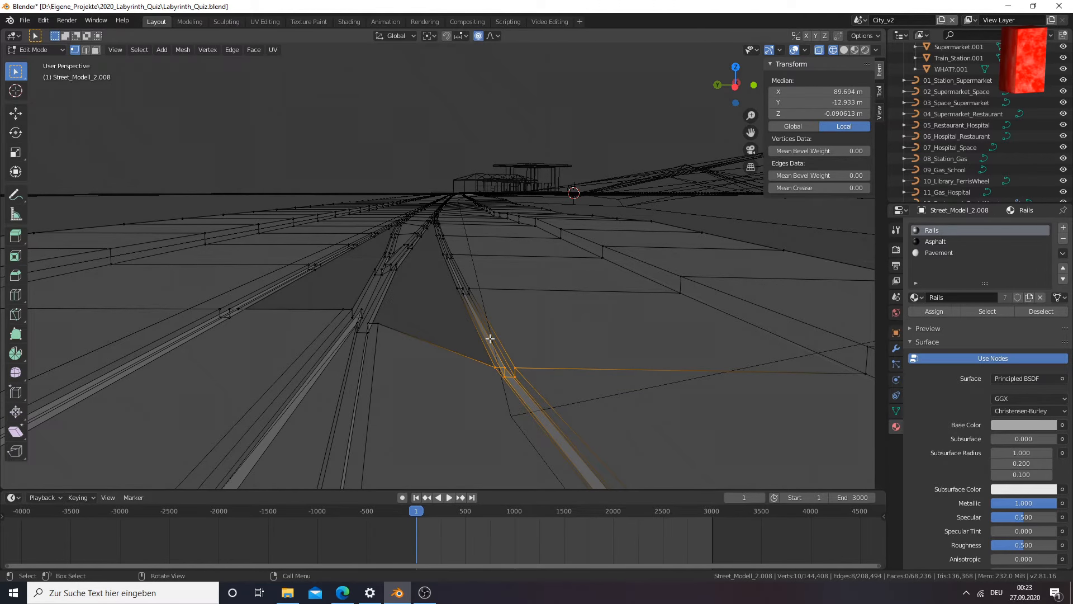
key("KP_1")
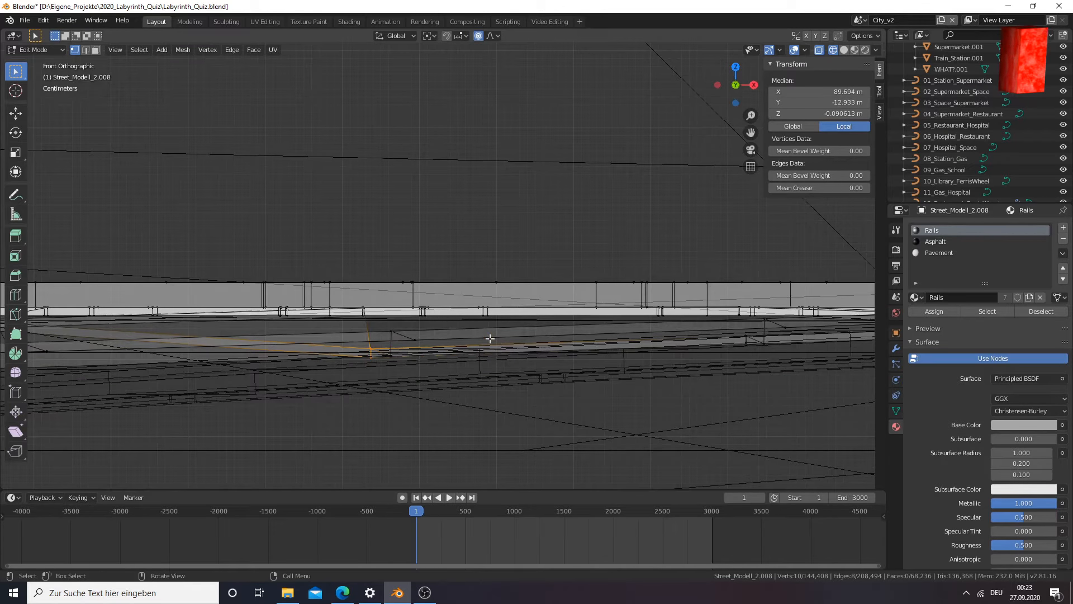
left_click_drag(755, 129, 850, 72)
scroll(467, 310, "up", 4)
scroll(496, 335, "up", 4)
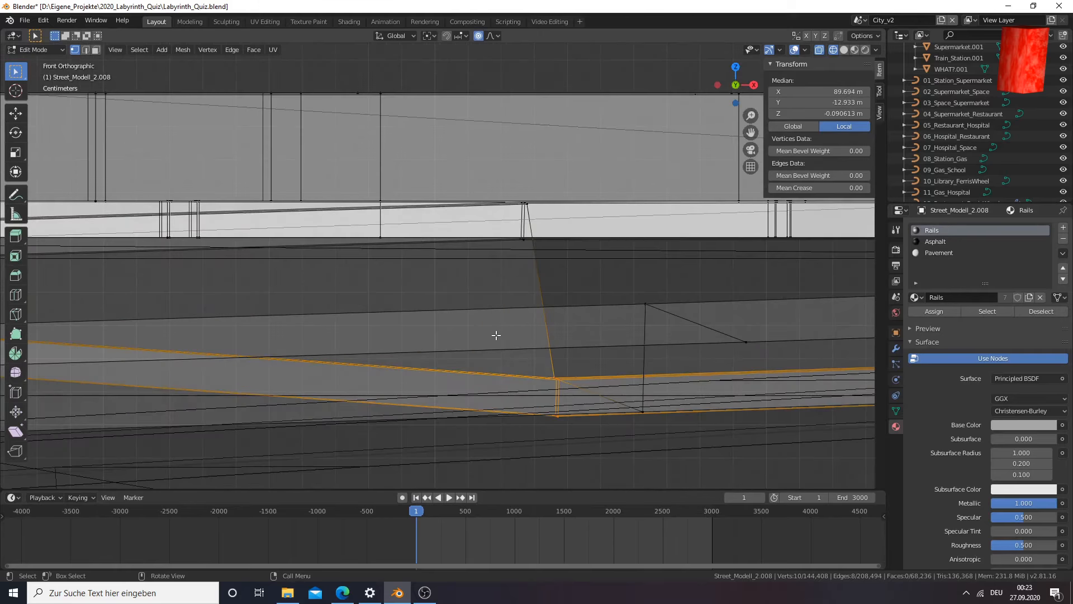
left_click_drag(751, 132, 595, 146)
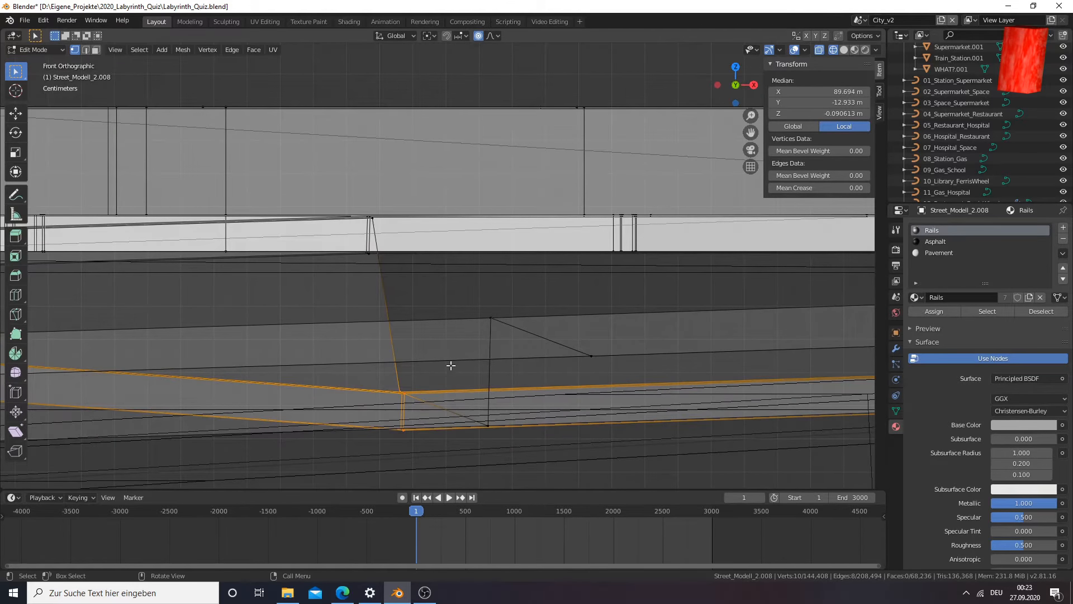
scroll(451, 364, "down", 5)
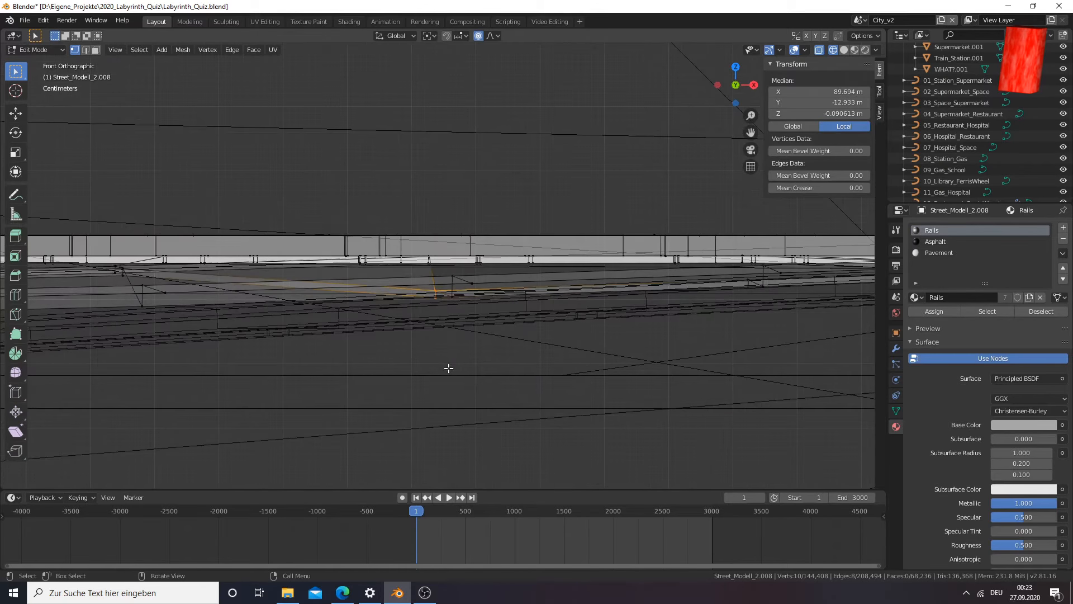
scroll(449, 368, "up", 6)
key("g")
key("z")
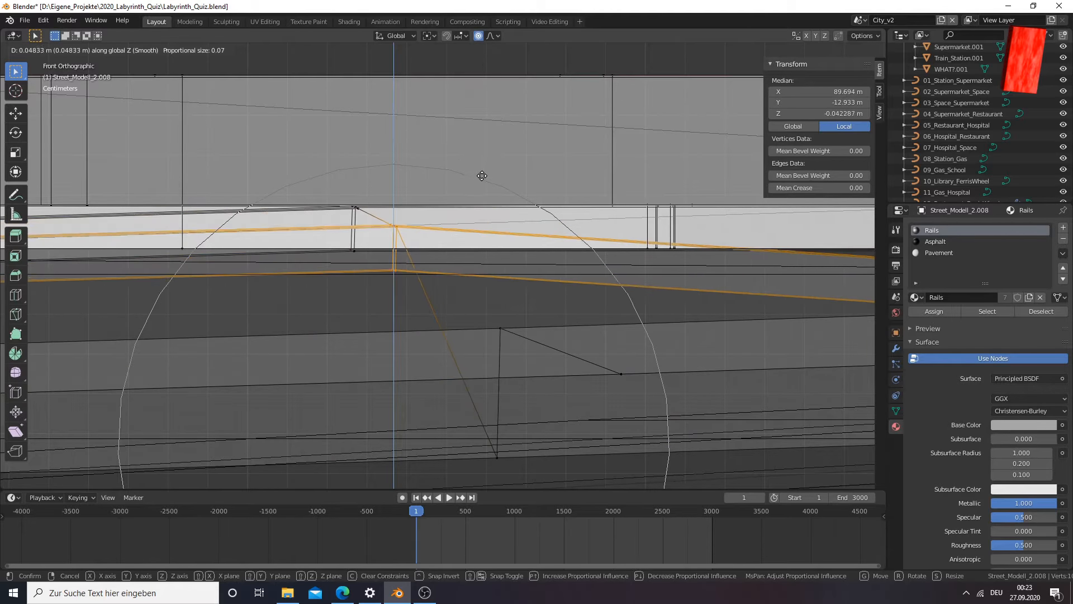
left_click(481, 172)
scroll(217, 289, "down", 5)
scroll(217, 290, "down", 6)
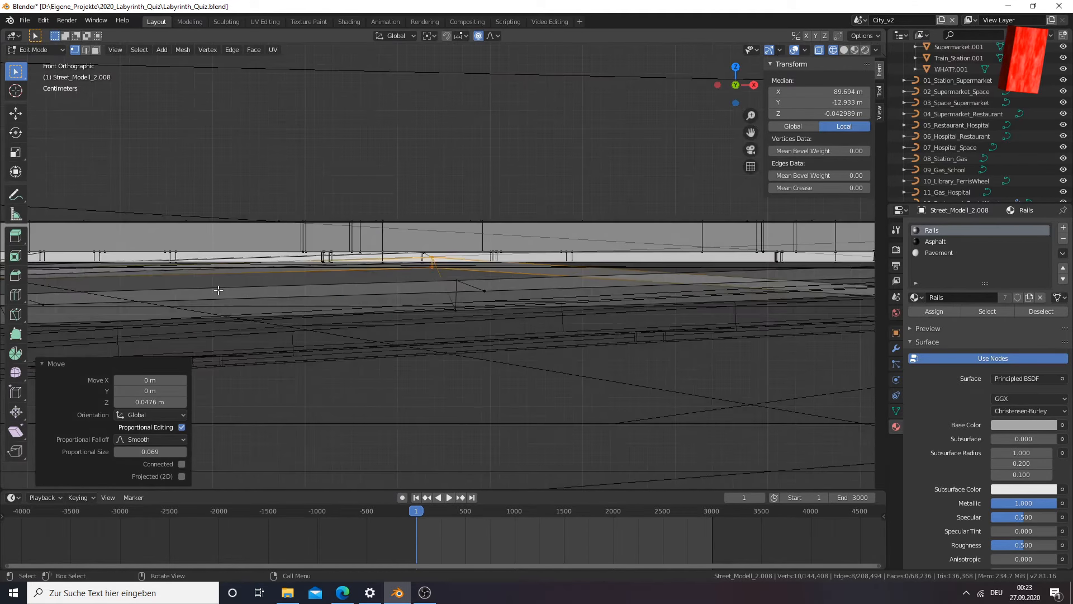
Lower the selected rail cross-section about 0.0102 m along Z
scroll(217, 290, "up", 1)
scroll(217, 289, "up", 5)
scroll(398, 259, "up", 5)
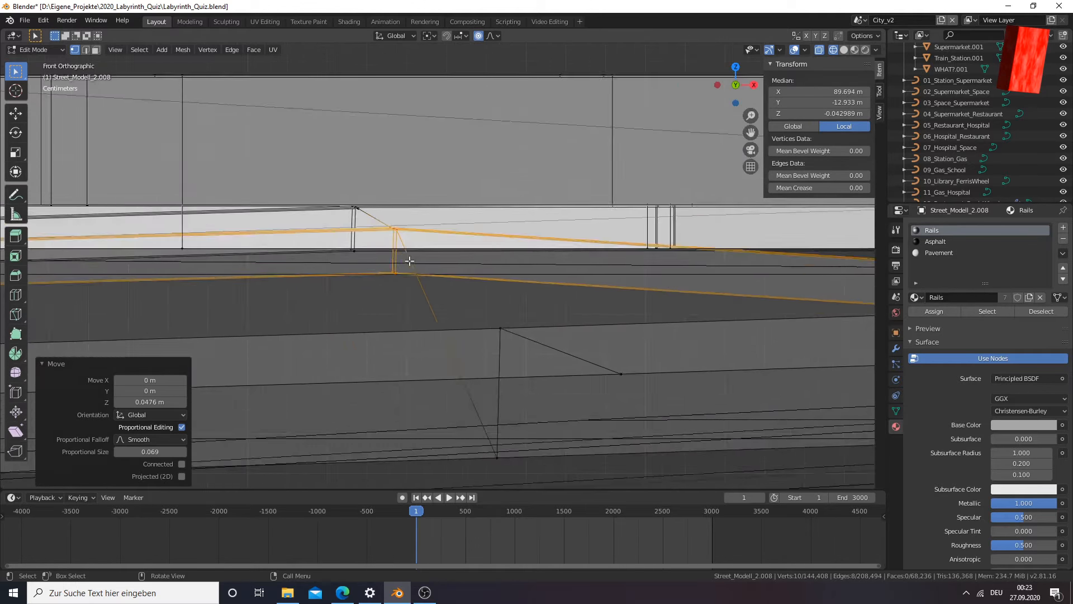
key("g")
key("z")
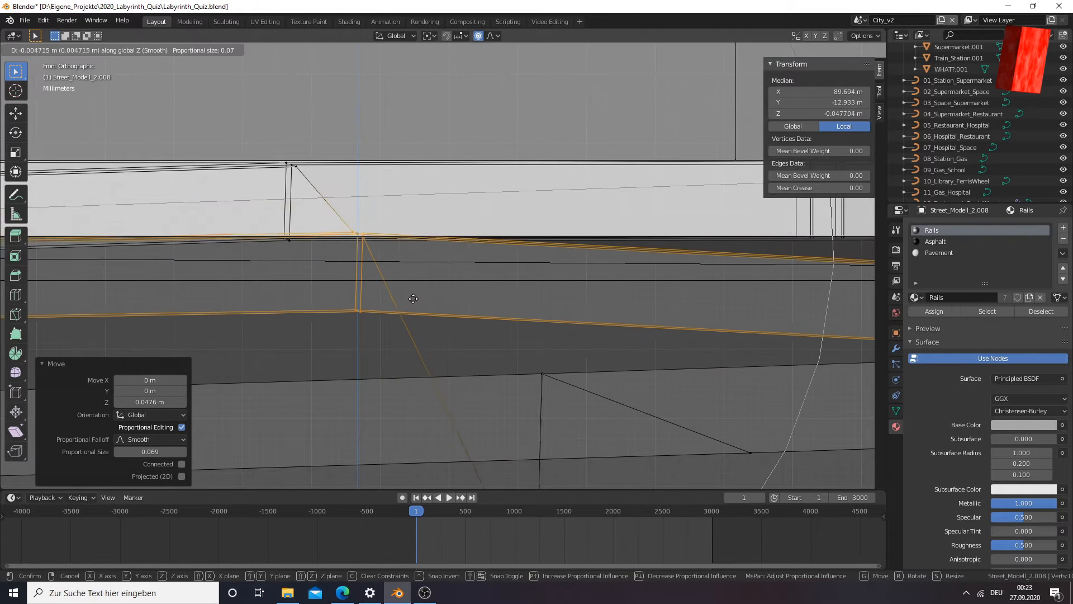
left_click(417, 333)
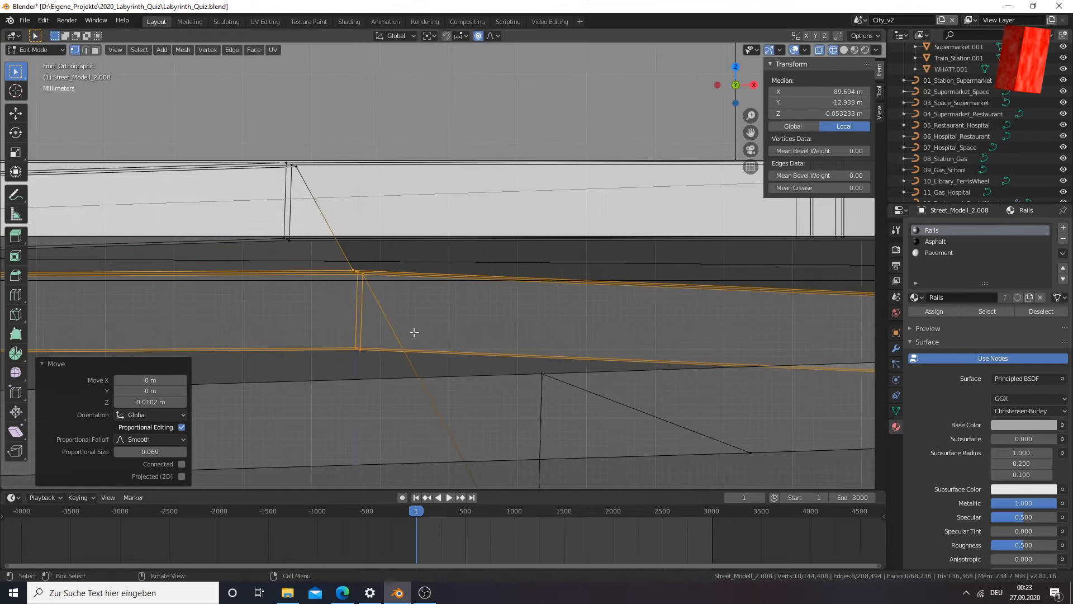
Check the rail joint in perspective, then raise its cross-section about 0.016 m along Z in the front view
scroll(281, 332, "down", 5)
scroll(286, 332, "up", 5)
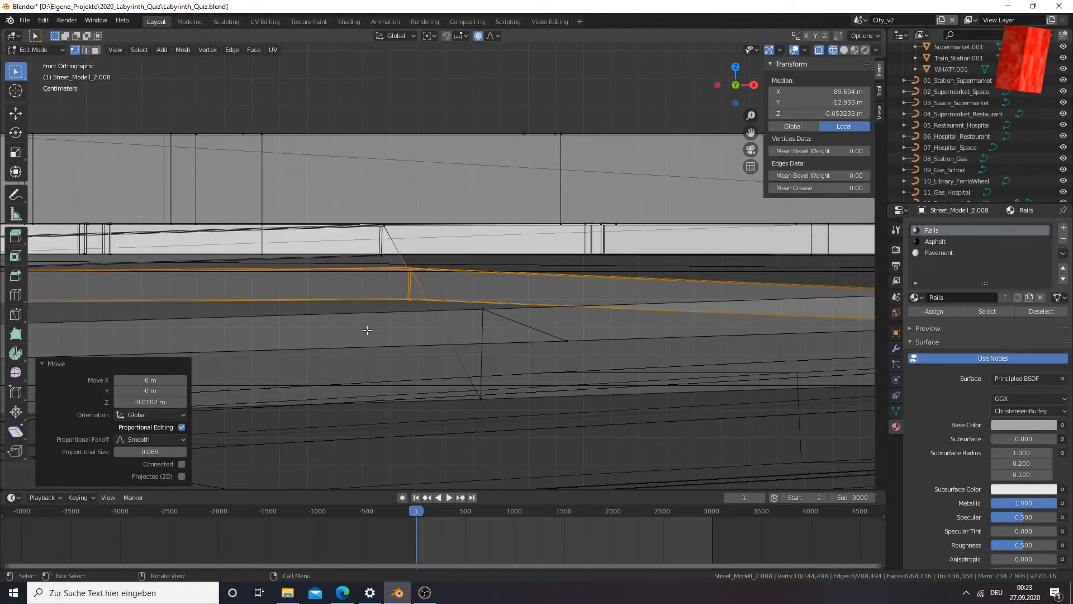
middle_click_drag(377, 328, 434, 364)
scroll(433, 349, "up", 2)
scroll(528, 337, "down", 2)
middle_click_drag(531, 333, 565, 313)
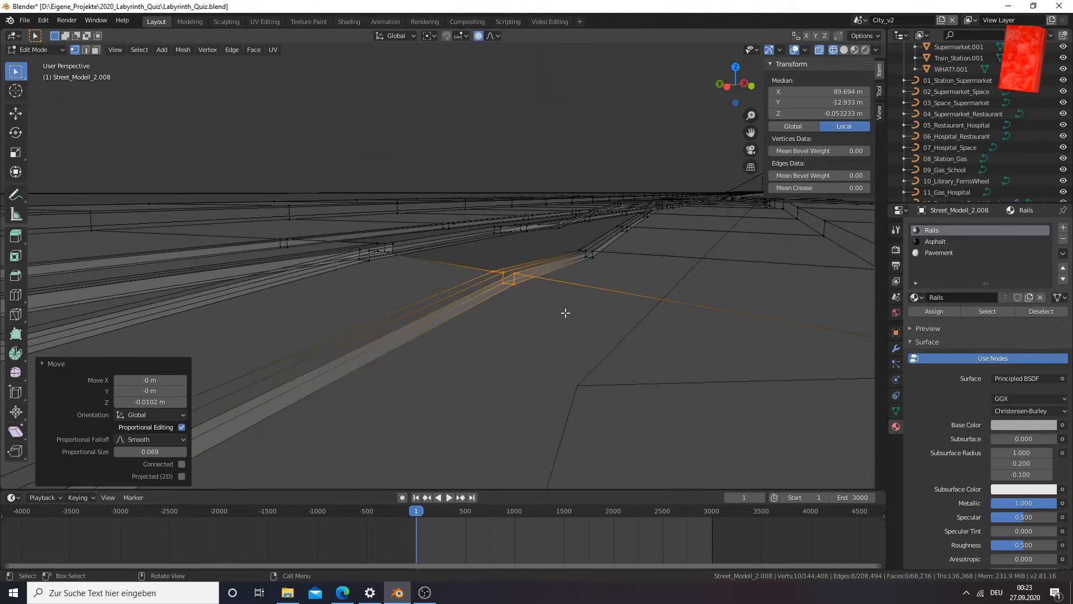
scroll(566, 313, "up", 4)
middle_click_drag(565, 313, 537, 307)
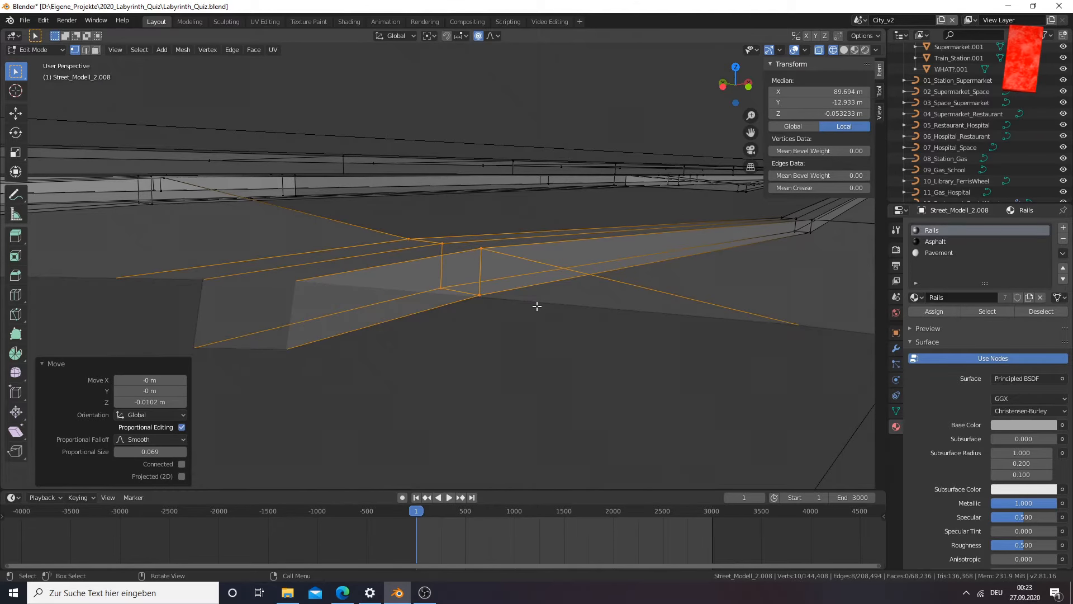
key("KP_1")
scroll(419, 252, "up", 2)
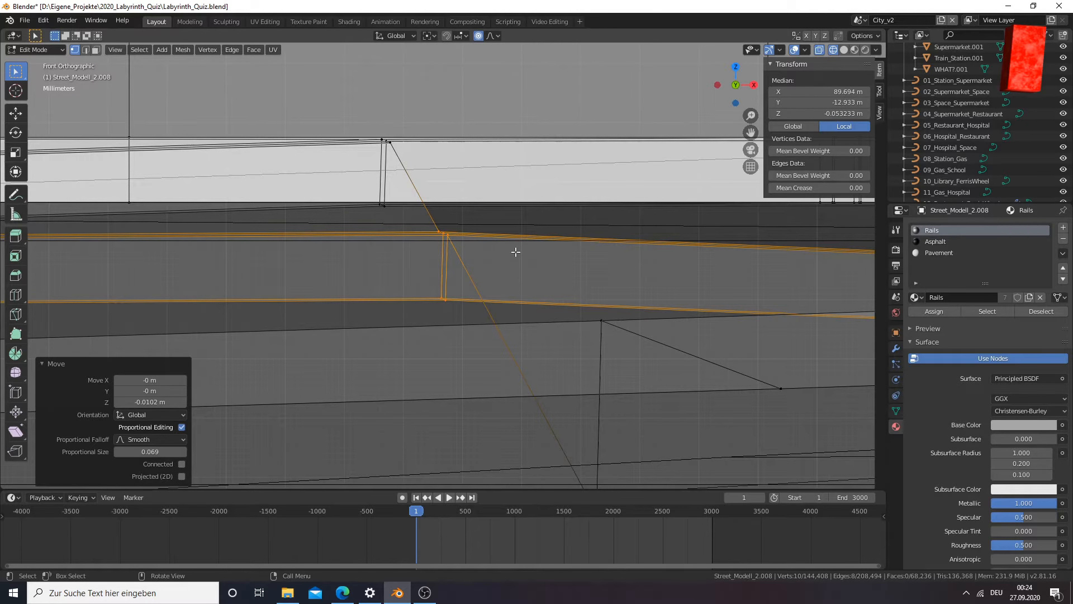
key("g")
key("z")
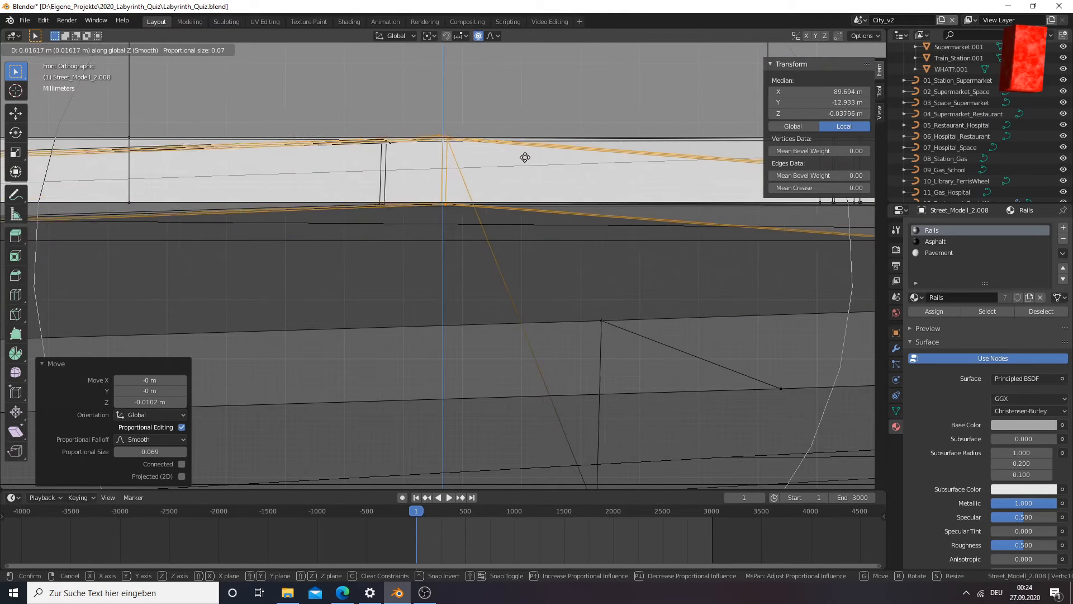
left_click(524, 158)
Compare the joint with the neighbouring rail in perspective and lower it about 0.00586 m along Z in the front view
key("KP_5")
middle_click_drag(438, 233, 478, 246)
scroll(477, 247, "up", 2)
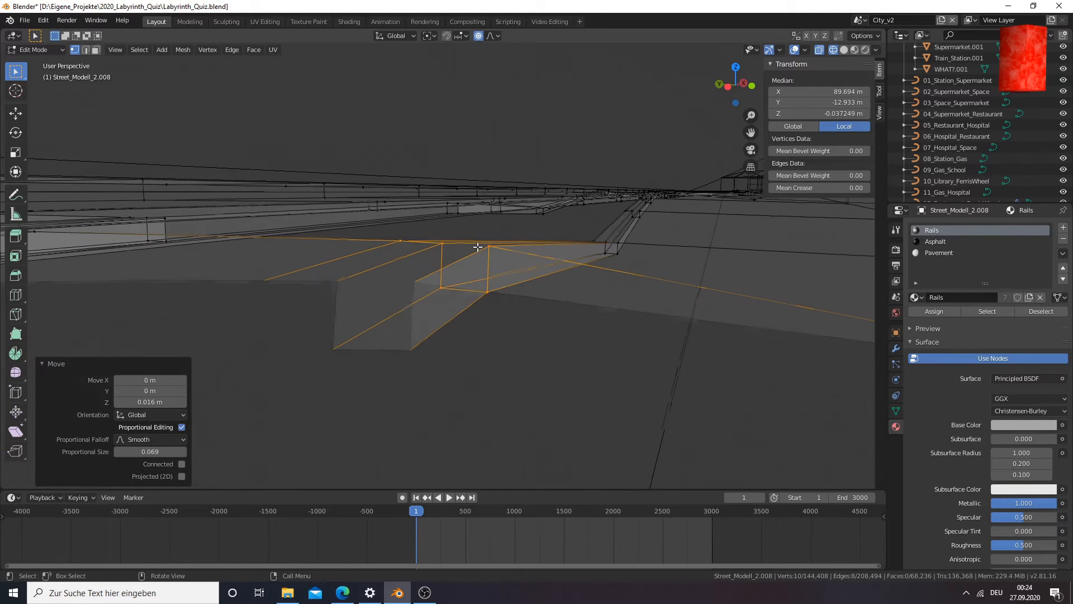
key("KP_1")
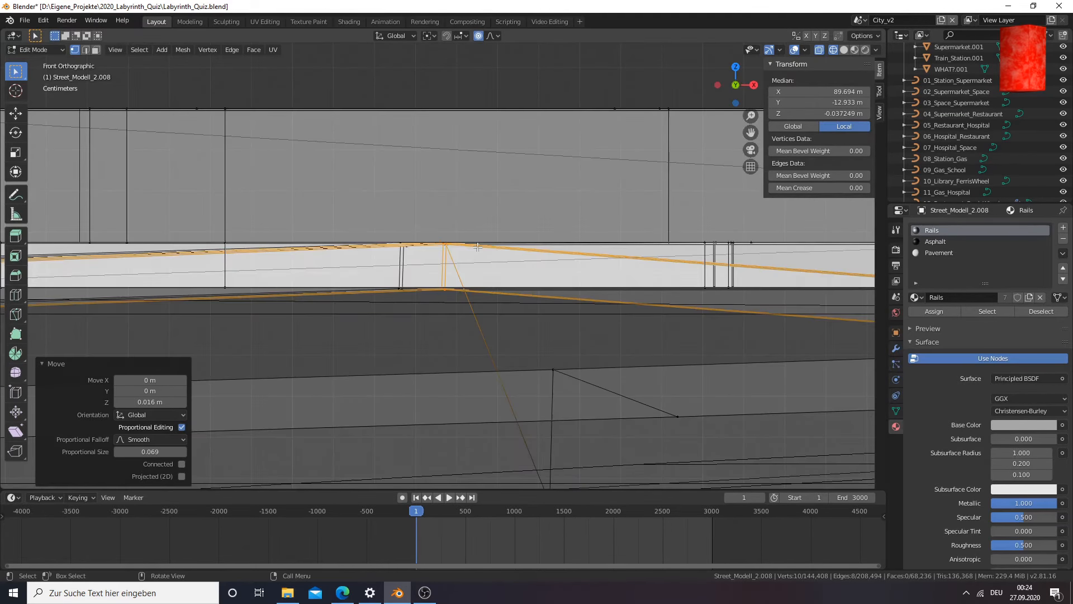
key("g")
key("z")
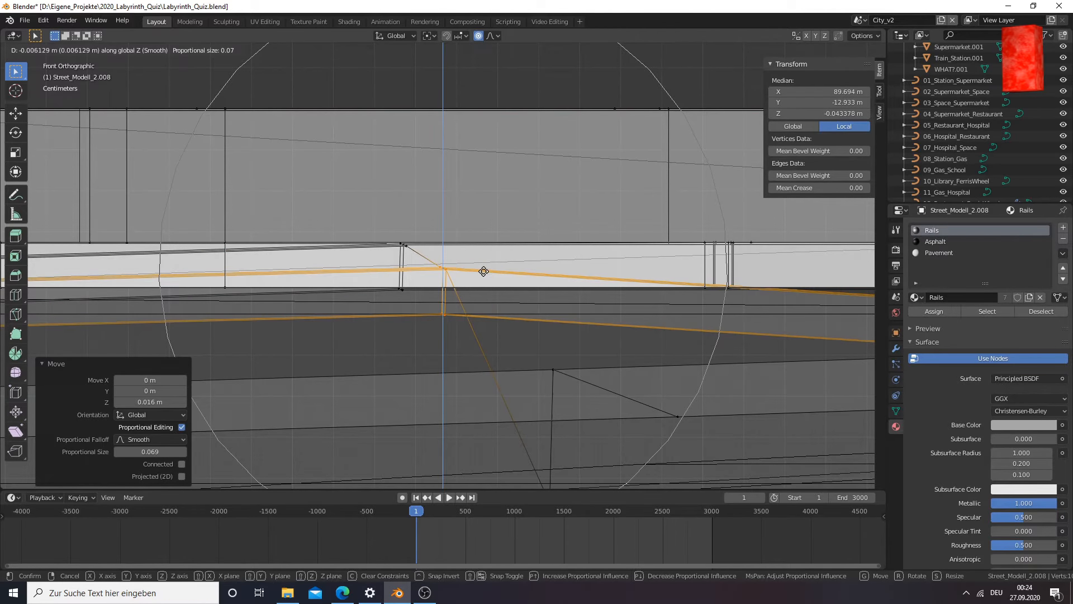
left_click(483, 270)
Look along the rail and raise the selected cross-section about 0.00118 m along Z as a fine correction
middle_click_drag(443, 286, 470, 281)
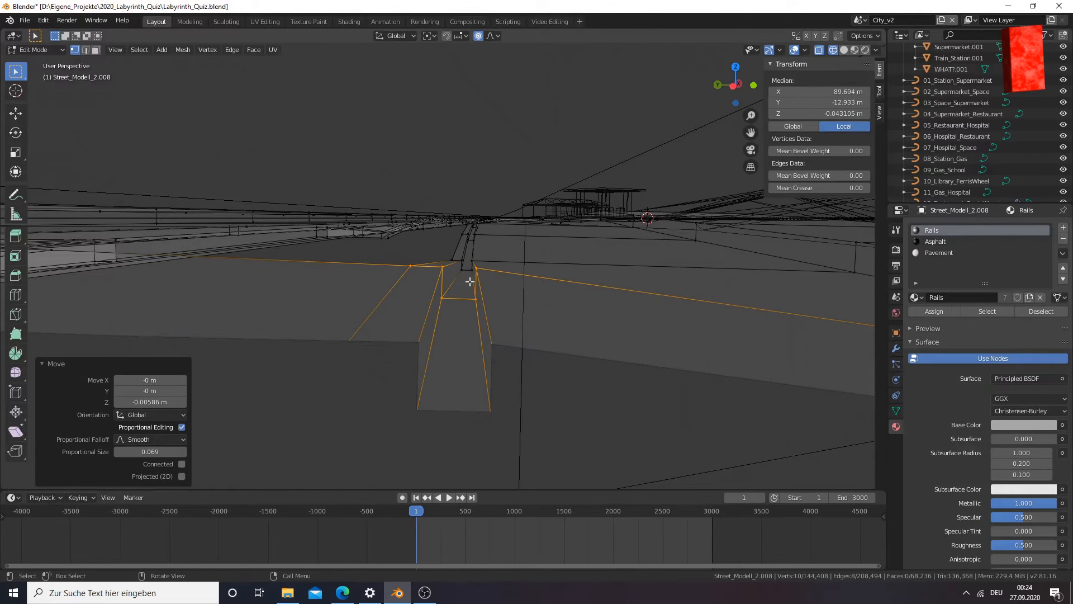
key("g")
key("z")
left_click(469, 277)
Switch back to Material Preview shading and examine the adjusted rail's height along the fork from several angles
middle_click_drag(471, 280, 338, 294)
middle_click_drag(266, 318, 310, 280)
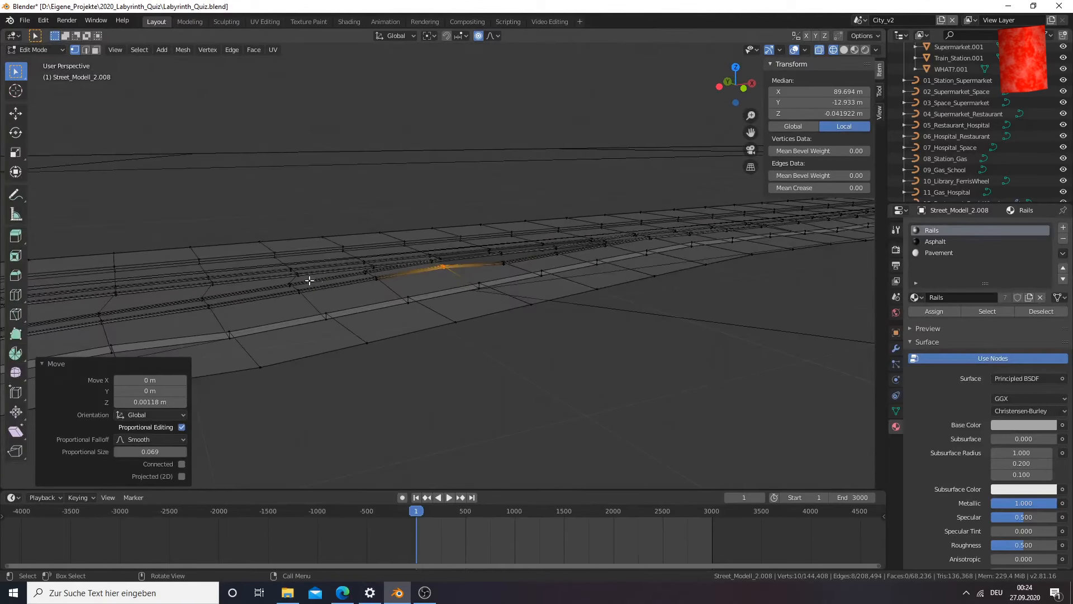
key("z")
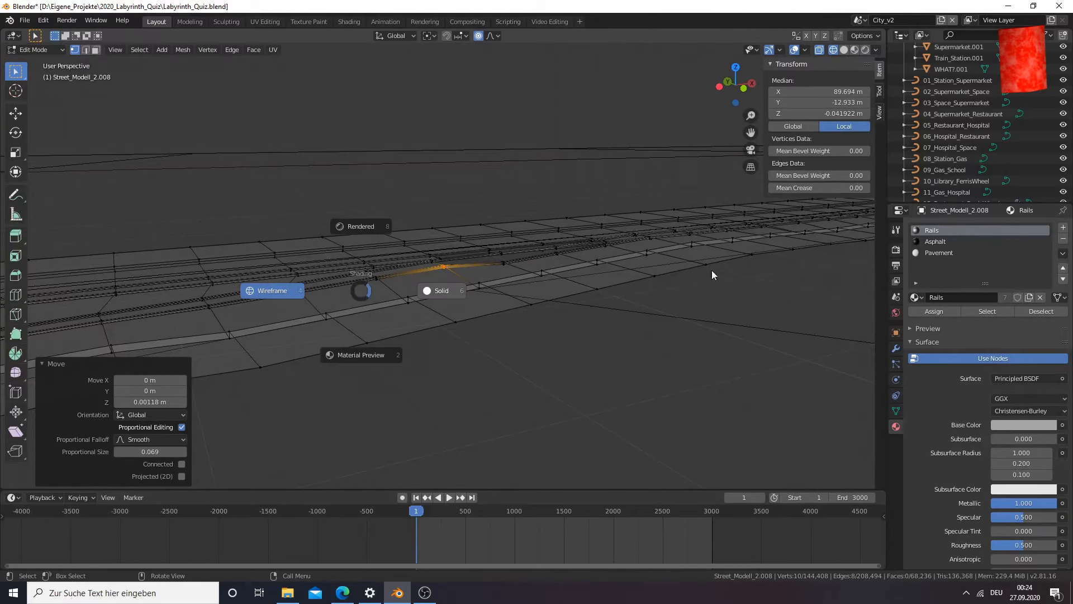
left_click(438, 292)
middle_click_drag(438, 292, 368, 319)
key("z")
left_click(374, 385)
mouse_move(427, 342)
middle_mouse_down()
mouse_move(229, 300)
mouse_move(275, 112)
middle_mouse_up()
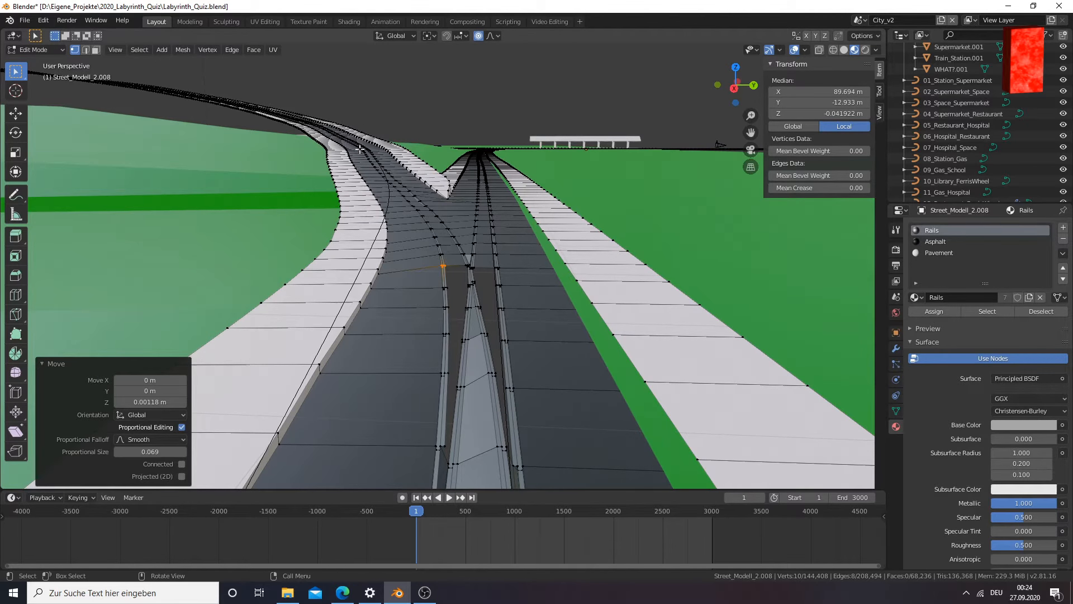
middle_click_drag(414, 222, 559, 270)
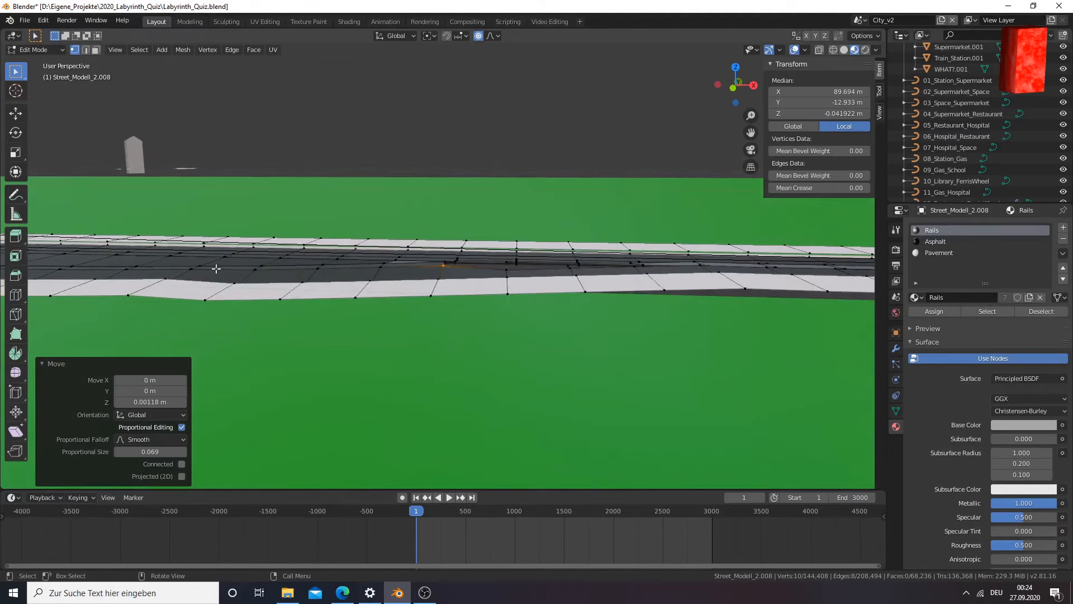
scroll(311, 268, "up", 8)
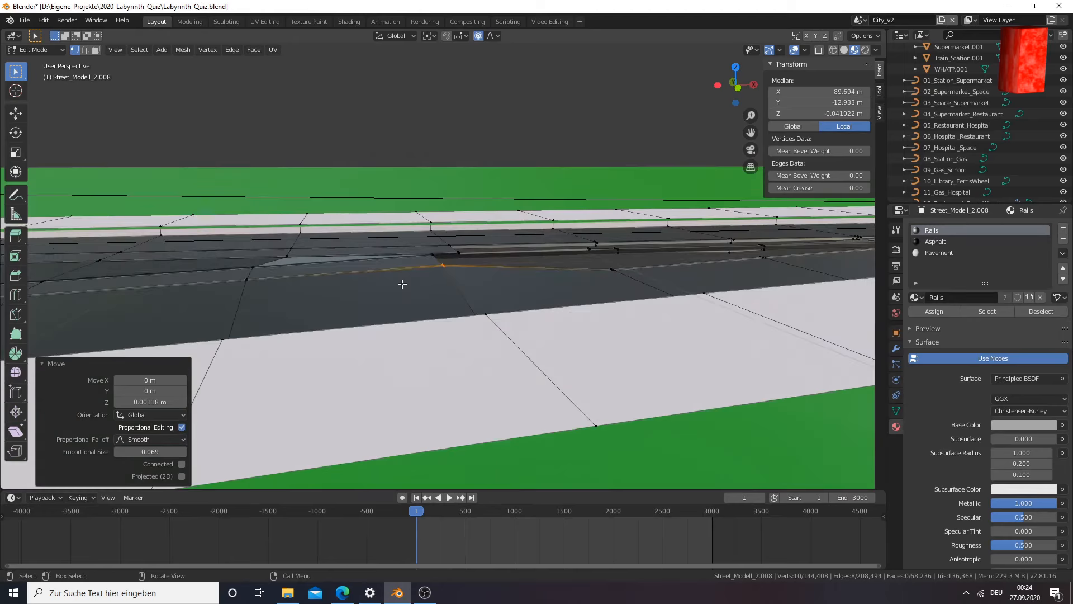
middle_click_drag(393, 287, 351, 311)
Select all vertices of the next rail cross-section, where the rail dips again, using wireframe display
left_click(801, 264)
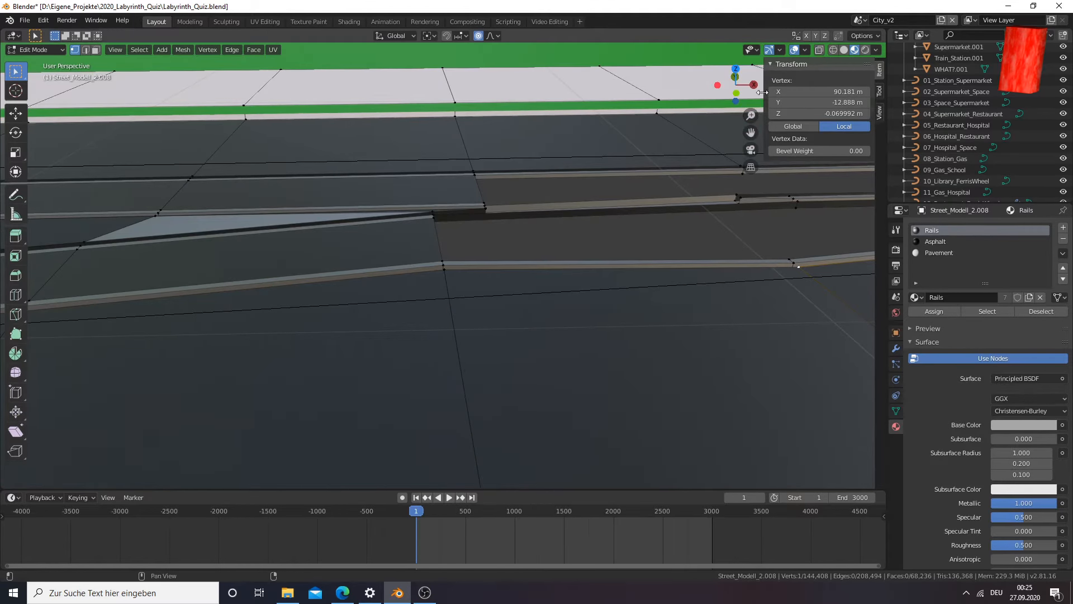
left_click_drag(752, 137, 355, 145)
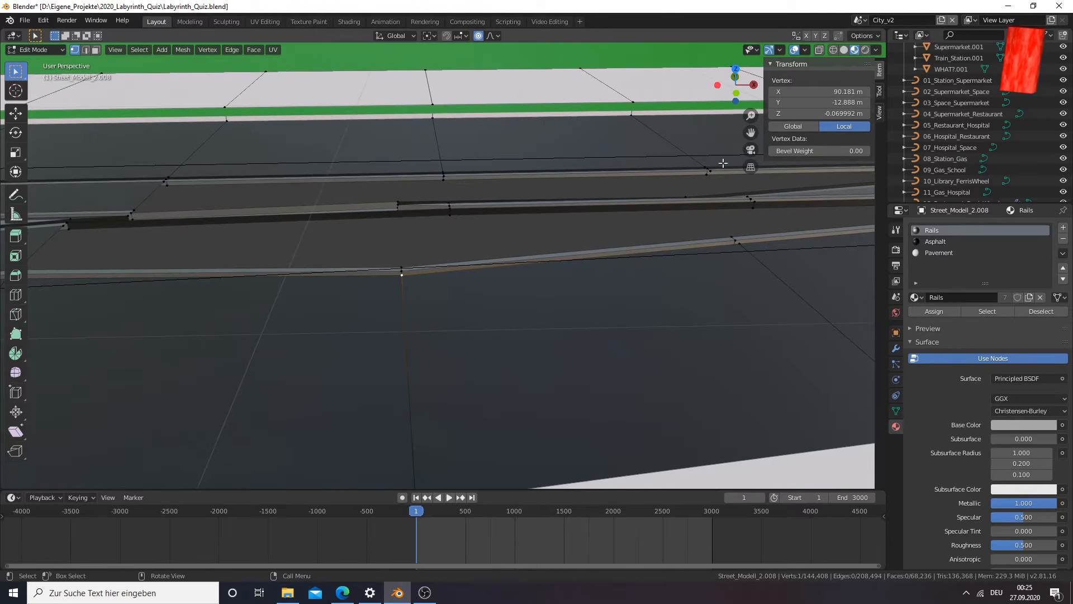
key("alt+z")
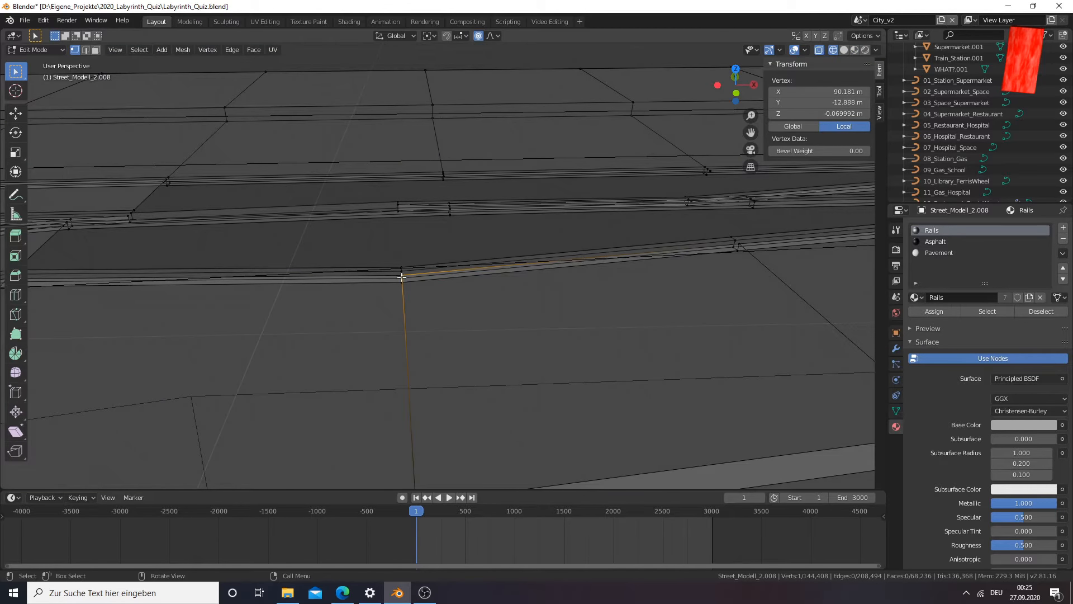
key("c")
left_click_drag(396, 269, 396, 289)
key("Escape")
scroll(413, 345, "up", 1)
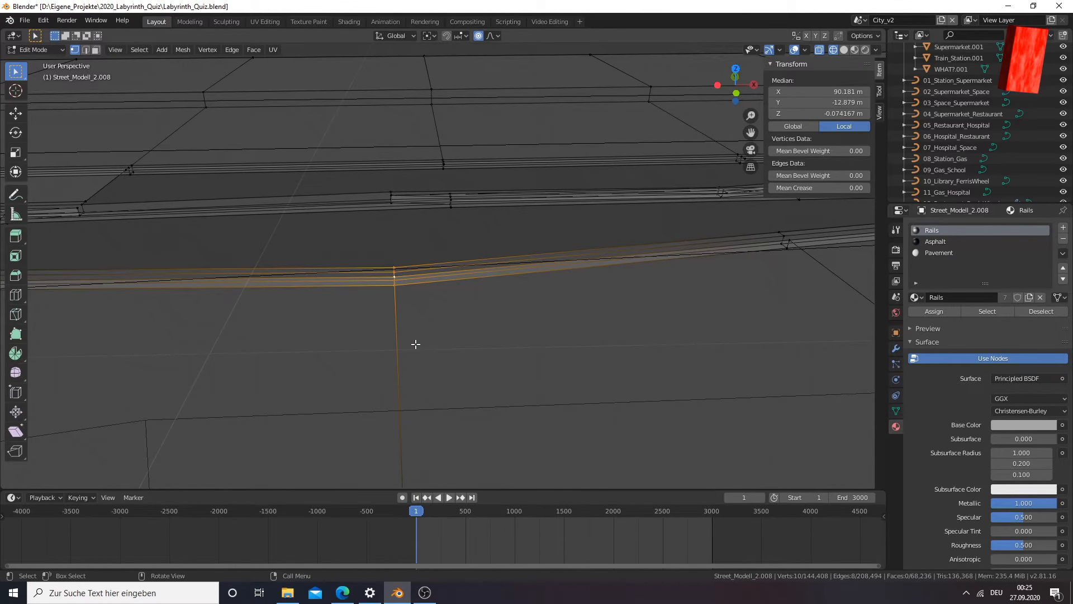
Raise the selected sunken rail cross-section about 0.0387 m along Z in the front view
key("KP_1")
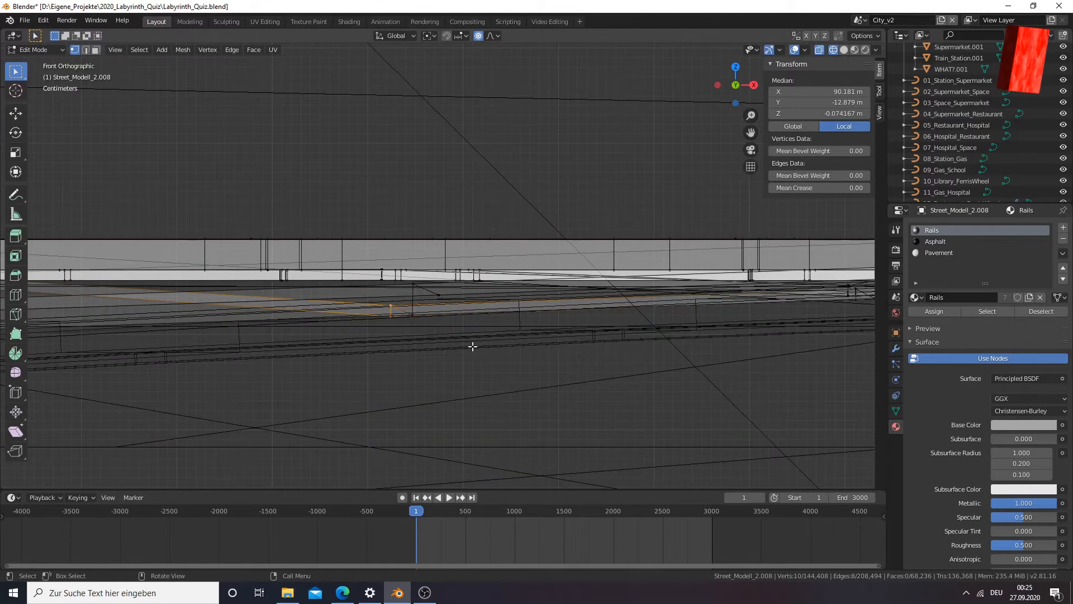
key("g")
key("z")
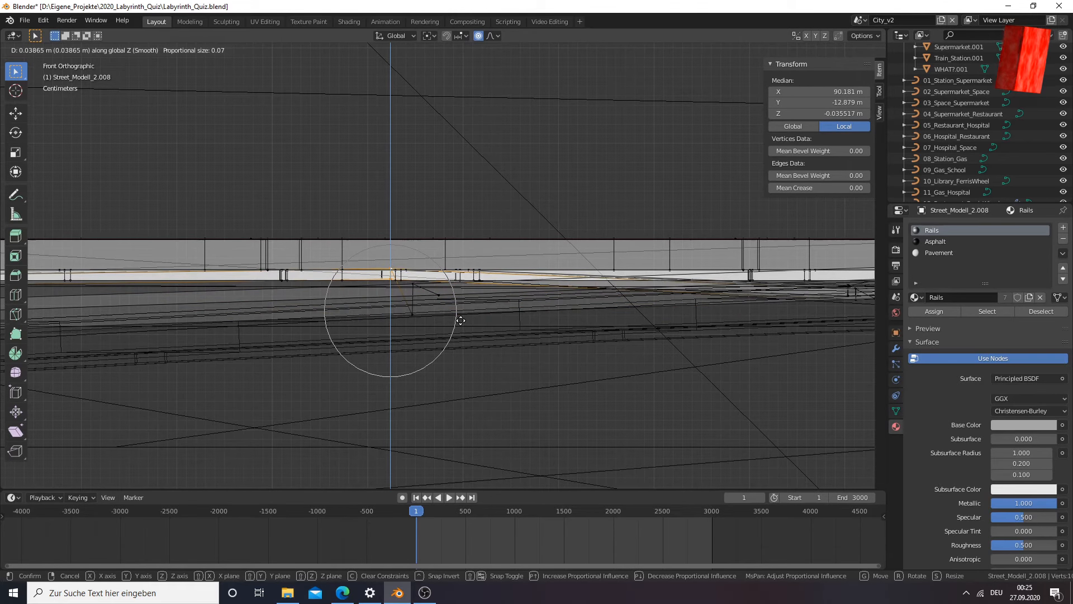
left_click(461, 321)
Select all vertices of the next cross-section along the same outer rail, still in wireframe display
scroll(448, 323, "down", 1)
scroll(424, 322, "up", 2)
middle_click_drag(424, 324, 371, 319)
left_click(494, 324)
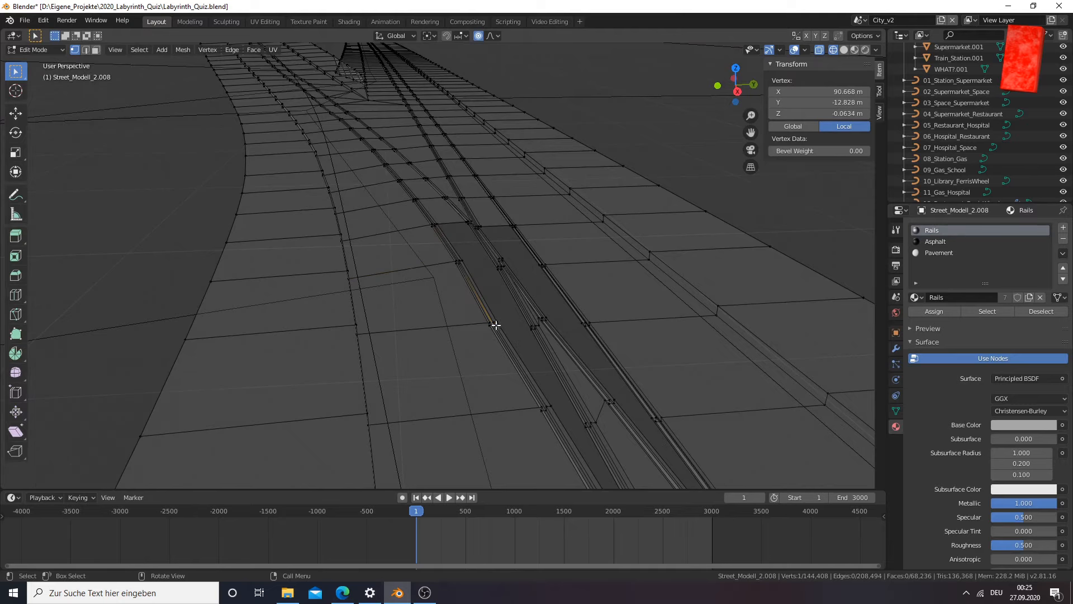
left_click(486, 326, "alt")
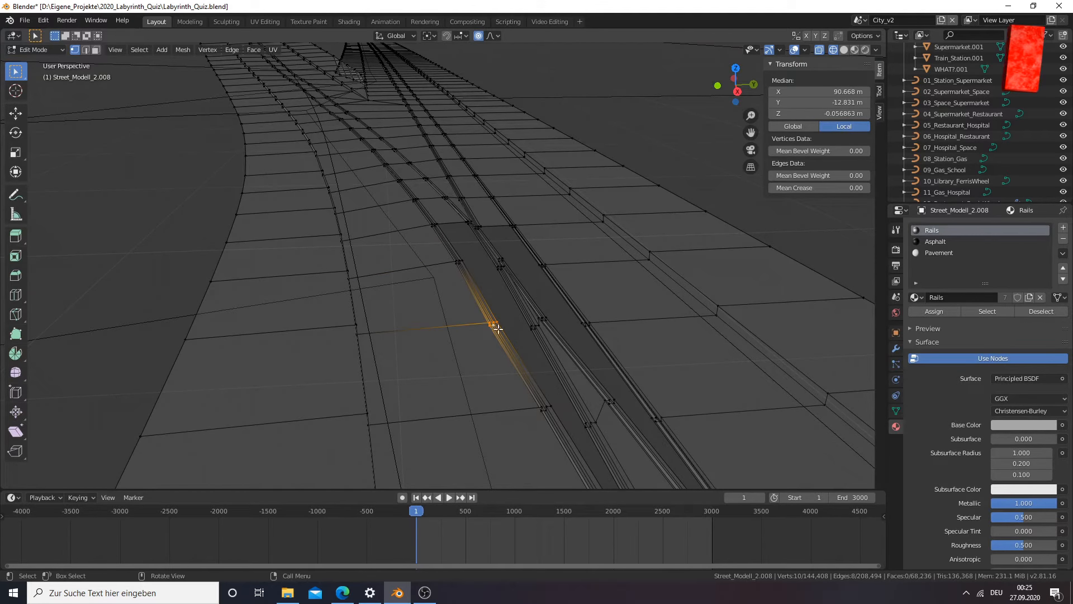
Raise this rail cross-section about 0.0192 m along Z in the front view, levelling it with the straight rail
key("KP_1")
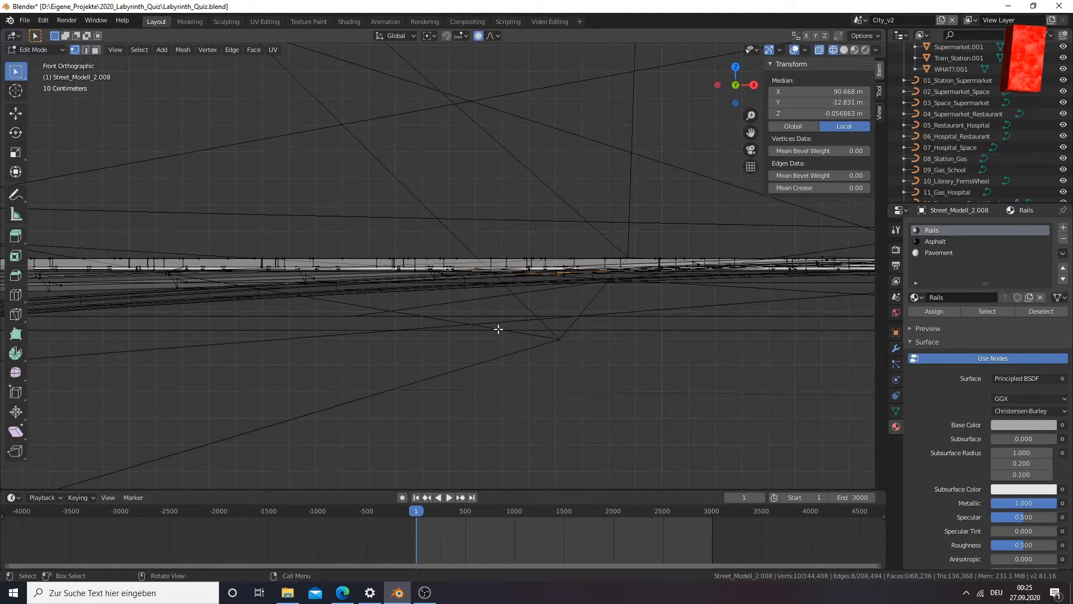
left_click_drag(751, 132, 638, 141)
scroll(449, 319, "up", 5)
scroll(449, 319, "up", 5)
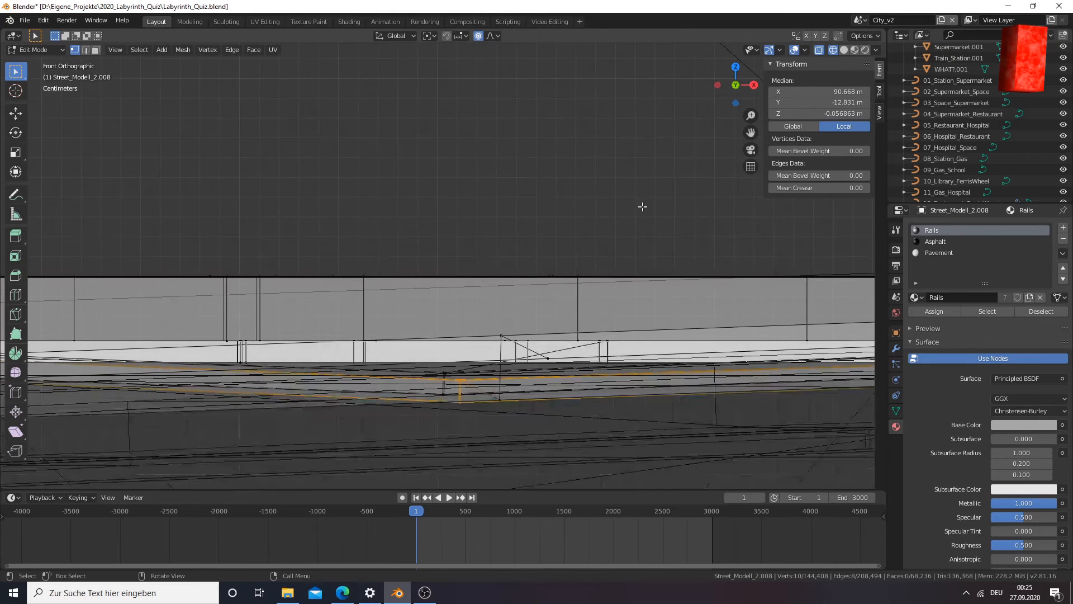
left_click_drag(755, 130, 714, 41)
key("g")
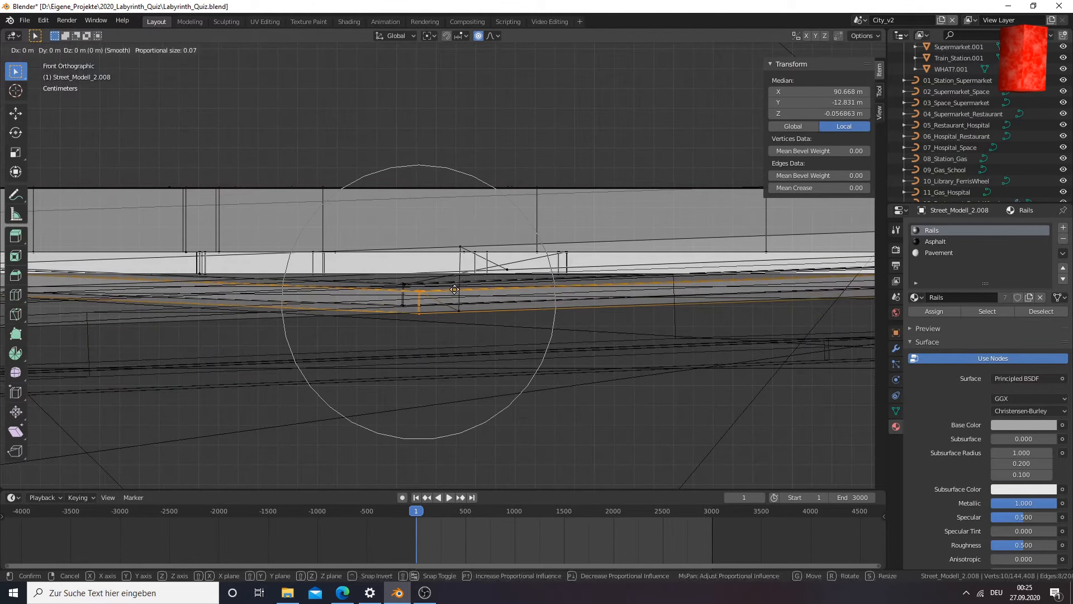
key("z")
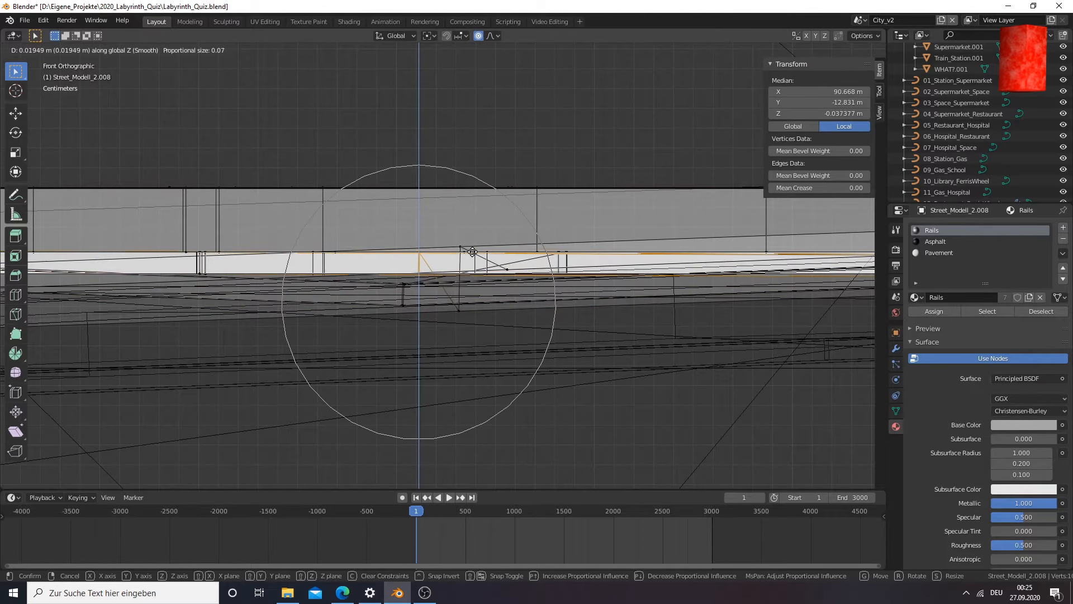
left_click(469, 250)
Examine the raised rail from several angles in wireframe and Material Preview shading to check its height along the fork
scroll(407, 284, "down", 3)
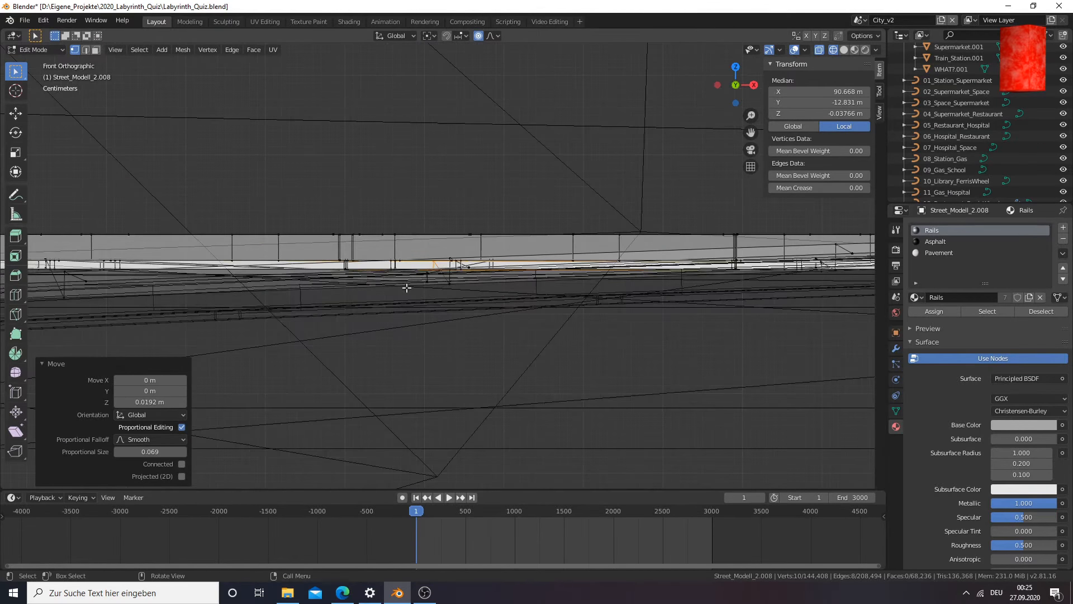
scroll(406, 287, "up", 3)
mouse_move(419, 323)
middle_mouse_down()
mouse_move(479, 350)
mouse_move(407, 345)
mouse_move(420, 338)
middle_mouse_up()
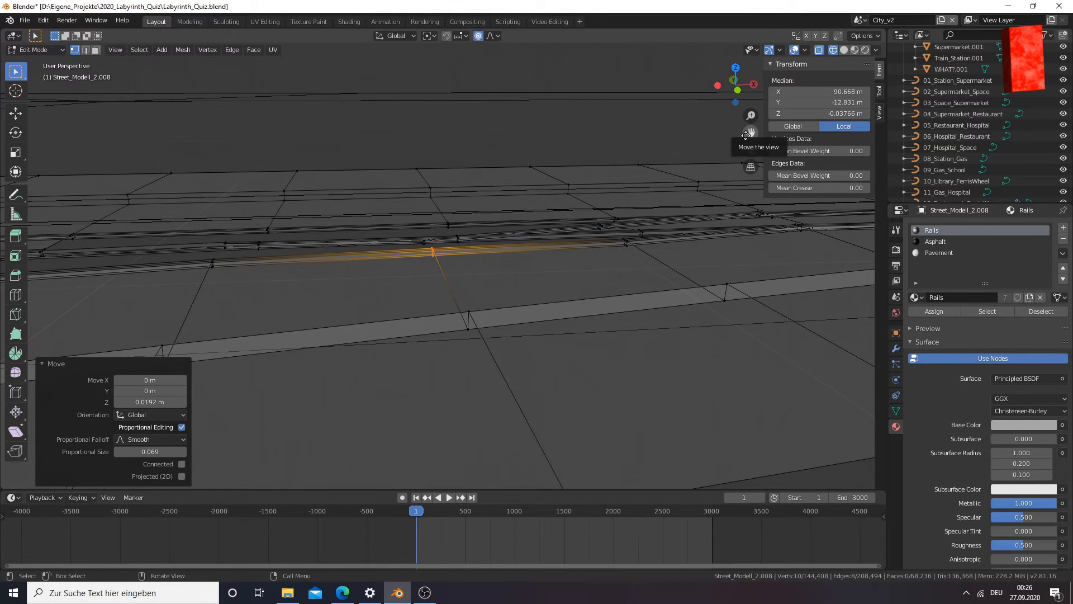
middle_click_drag(371, 287, 288, 288)
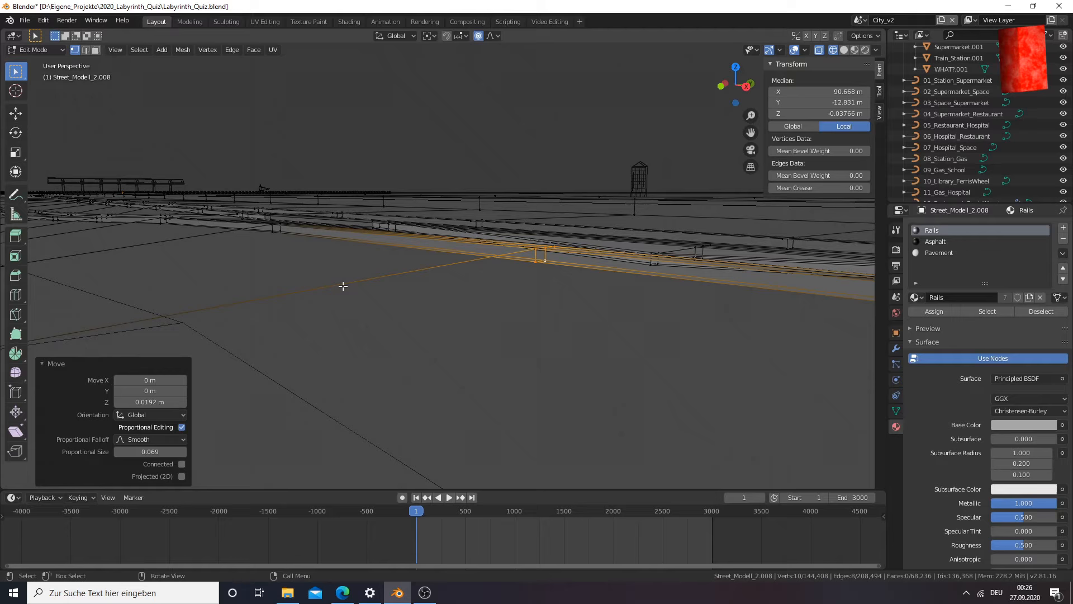
middle_click_drag(342, 285, 593, 288)
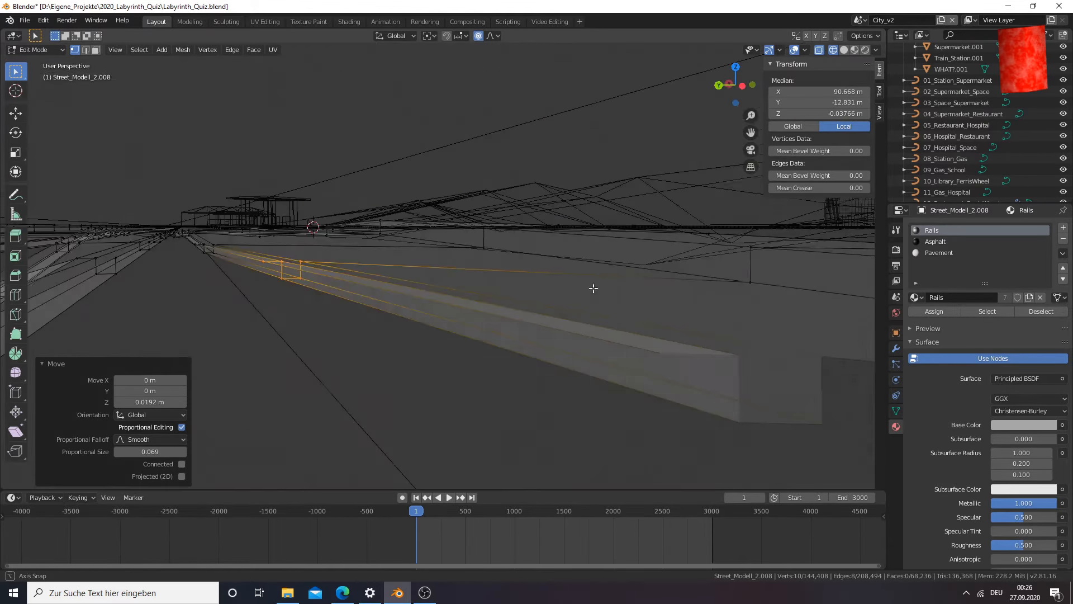
middle_click_drag(487, 298, 456, 317)
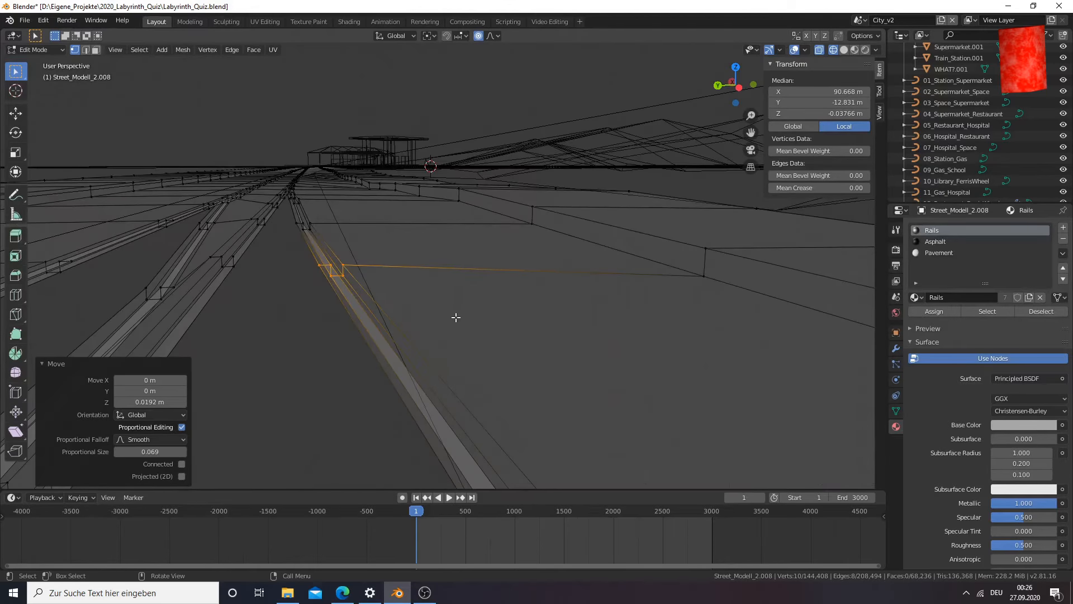
key("z")
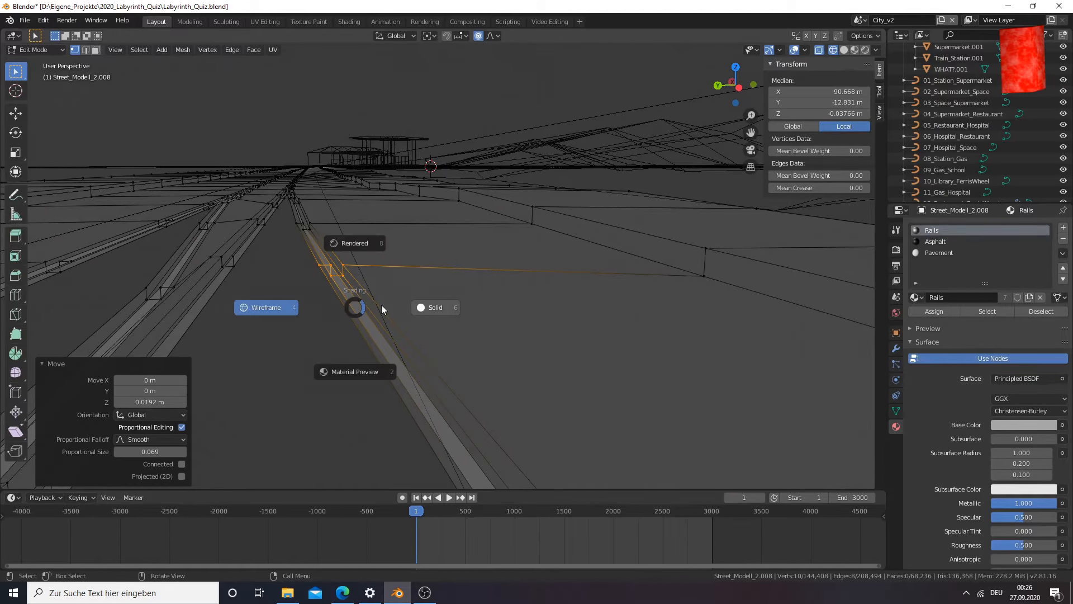
left_click(367, 375)
mouse_move(364, 371)
middle_mouse_down()
mouse_move(400, 354)
mouse_move(386, 385)
mouse_move(437, 308)
mouse_move(479, 307)
mouse_move(385, 324)
mouse_move(280, 311)
middle_mouse_up()
middle_click_drag(391, 273, 353, 323)
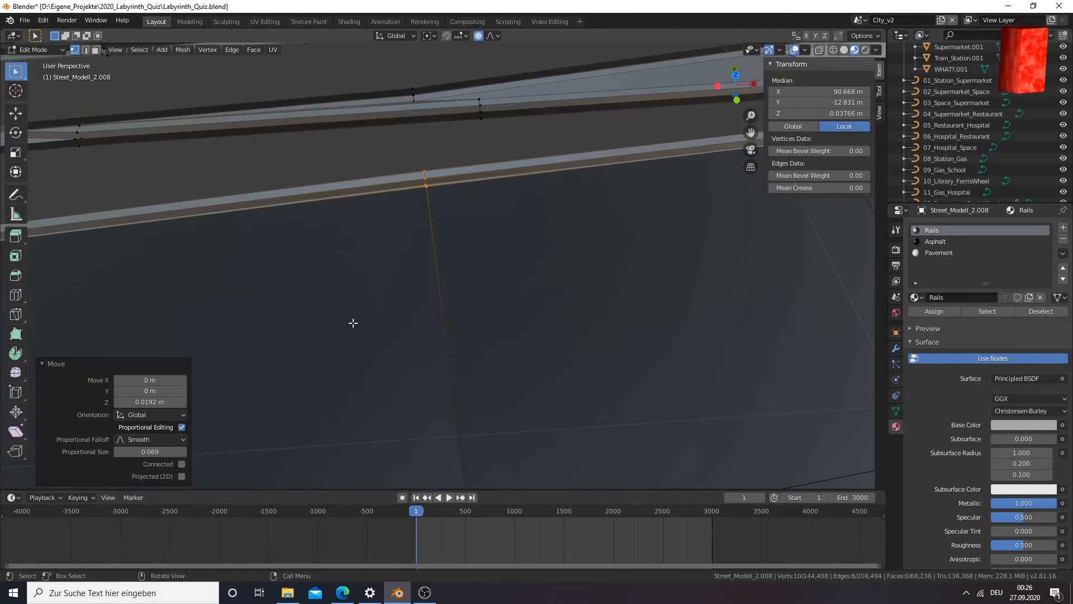
middle_click_drag(436, 229, 451, 232)
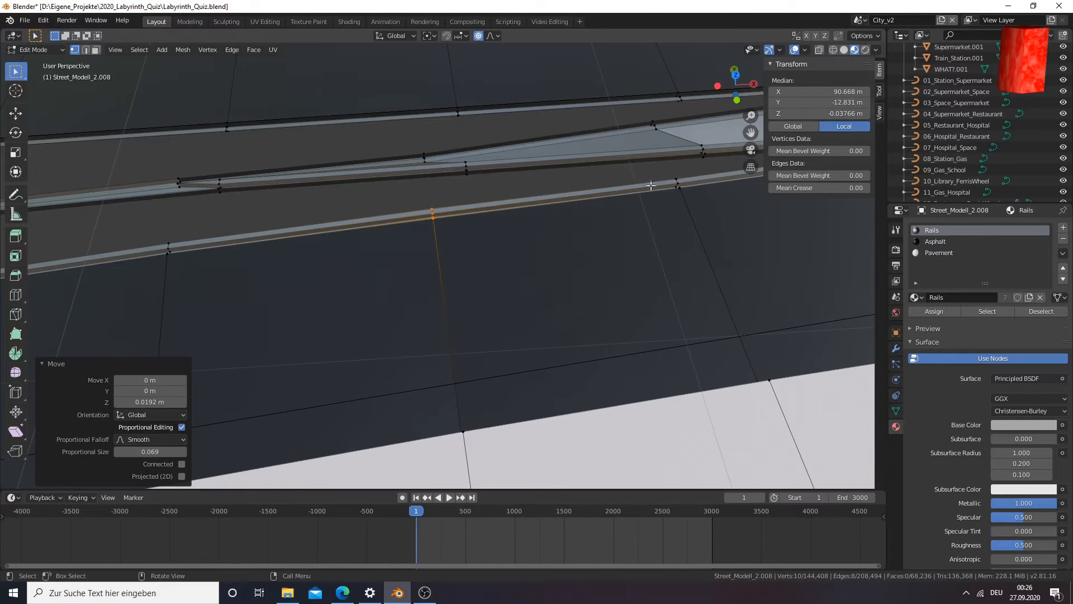
Select all vertices of the following cross-section on the same rail with circle select in wireframe display
left_click(679, 184)
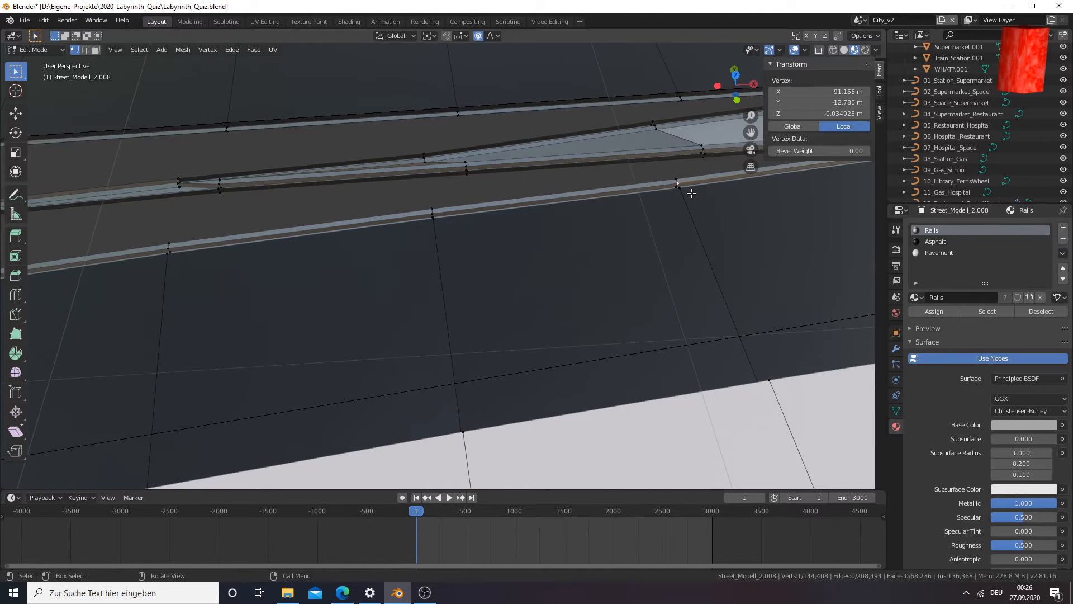
key("KP_Decimal")
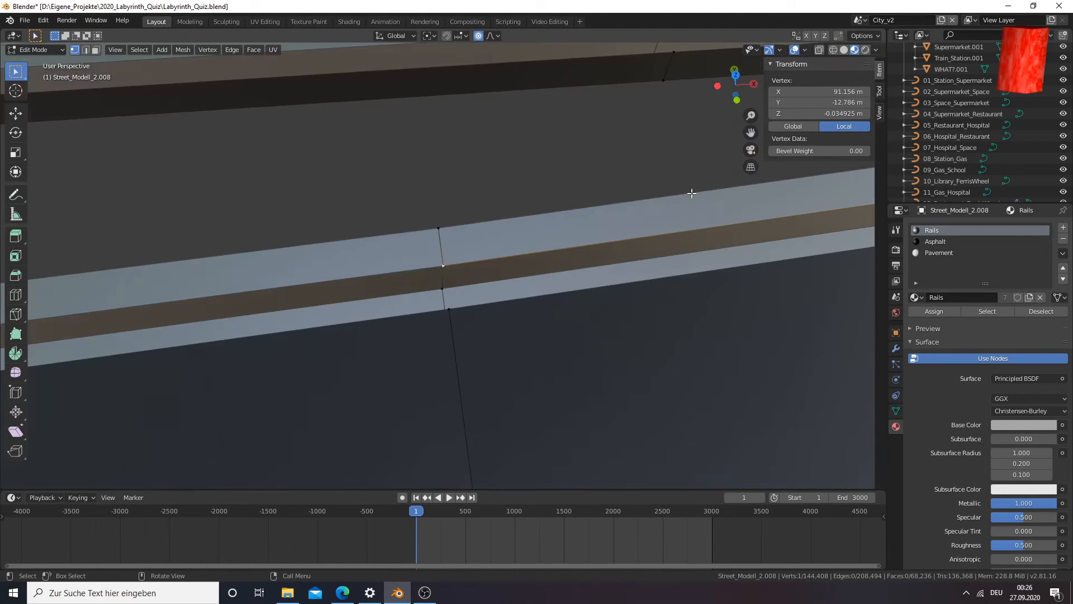
mouse_move(511, 327)
middle_mouse_down()
mouse_move(518, 292)
mouse_move(546, 263)
mouse_move(529, 325)
mouse_move(507, 339)
middle_mouse_up()
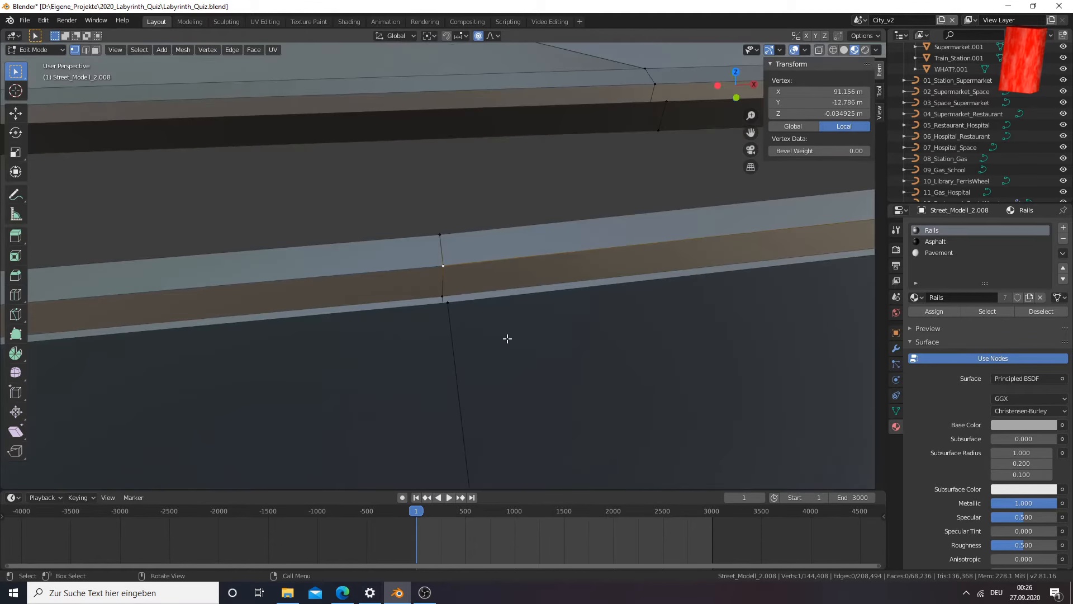
key("z")
left_click(425, 339)
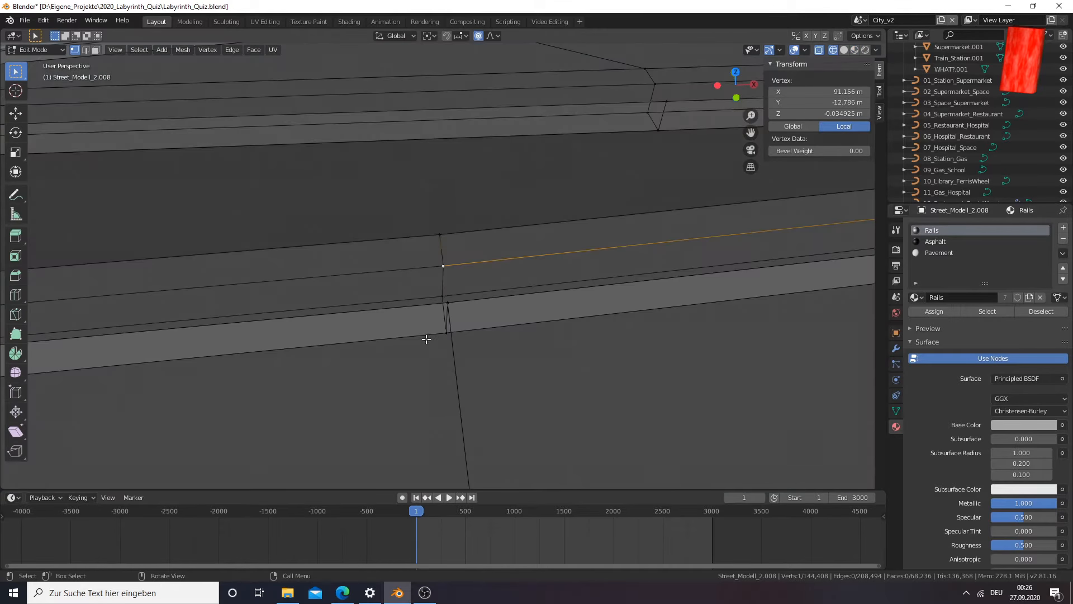
key("c")
scroll(443, 268, "down", 5)
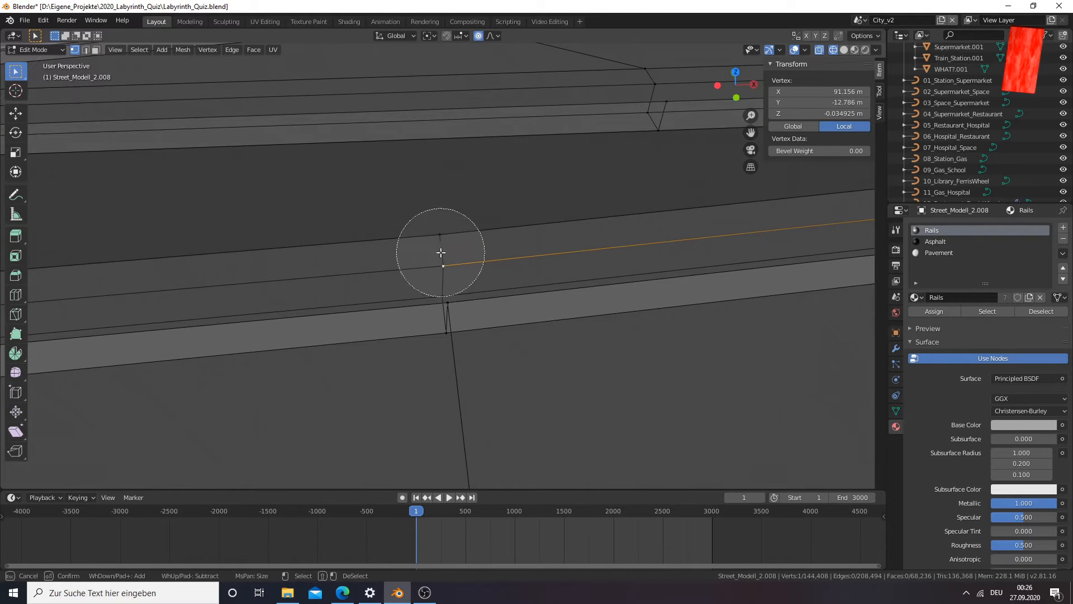
left_click_drag(441, 251, 441, 342)
right_click(446, 339)
middle_click_drag(468, 356, 474, 352)
right_click(489, 357)
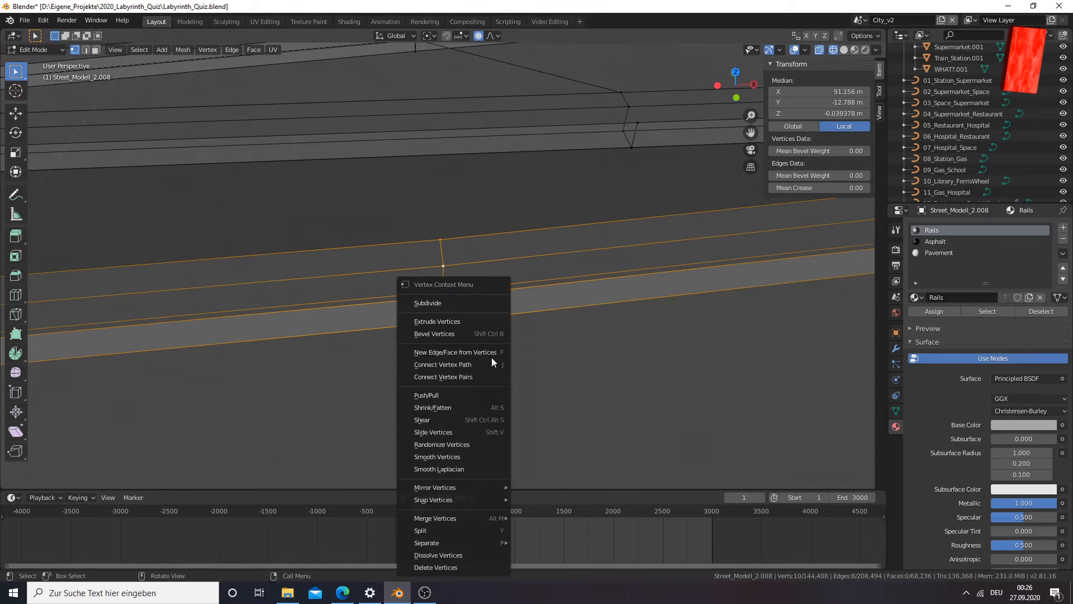
middle_click_drag(547, 353, 526, 328)
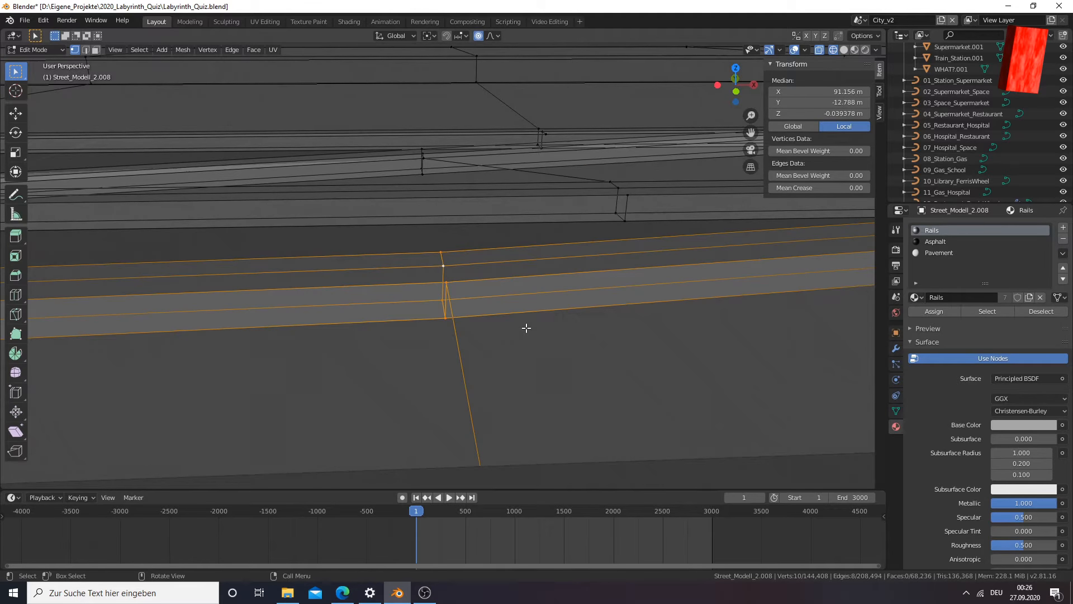
Raise the selected rail cross-section about 0.0034 m along Z in the front view
key("KP_Decimal")
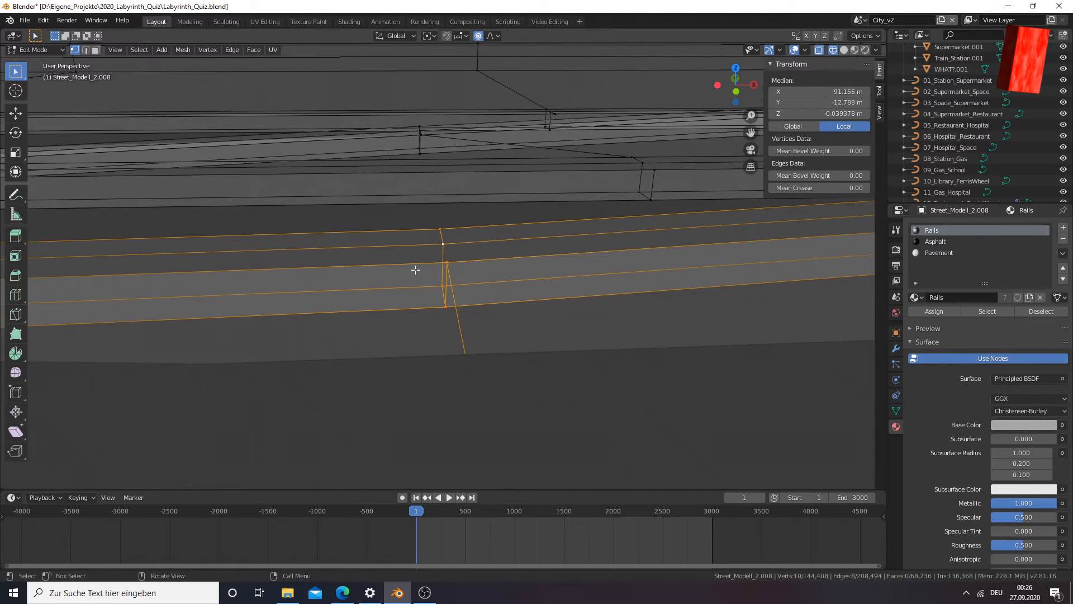
key("KP_1")
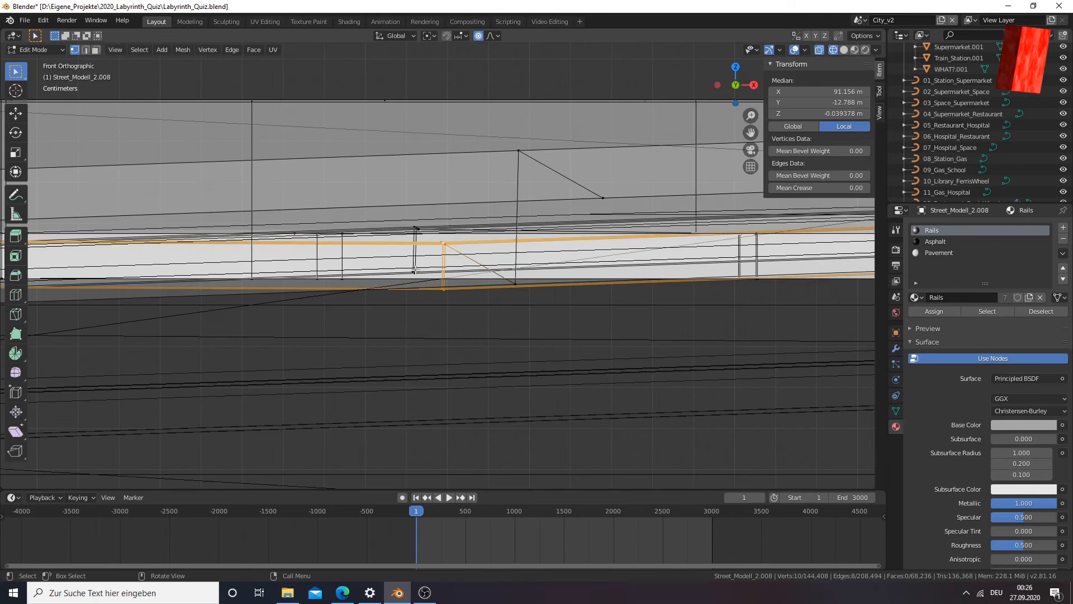
key("g")
key("z")
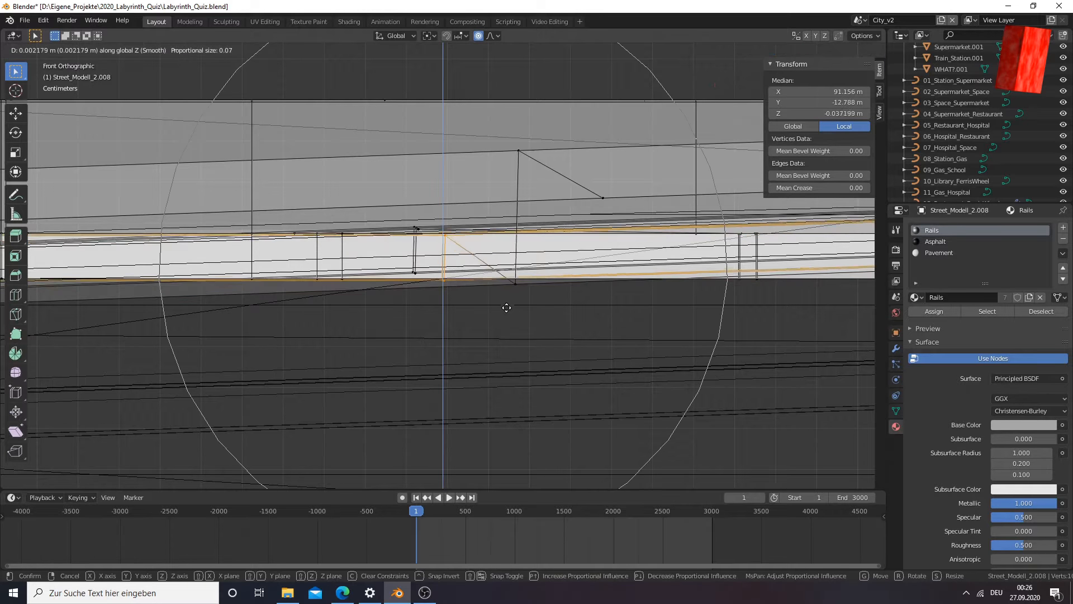
left_click(505, 306)
Switch to Material Preview shading and examine the levelled outer rail and the inner rails of the fork
middle_click_drag(441, 307, 533, 325)
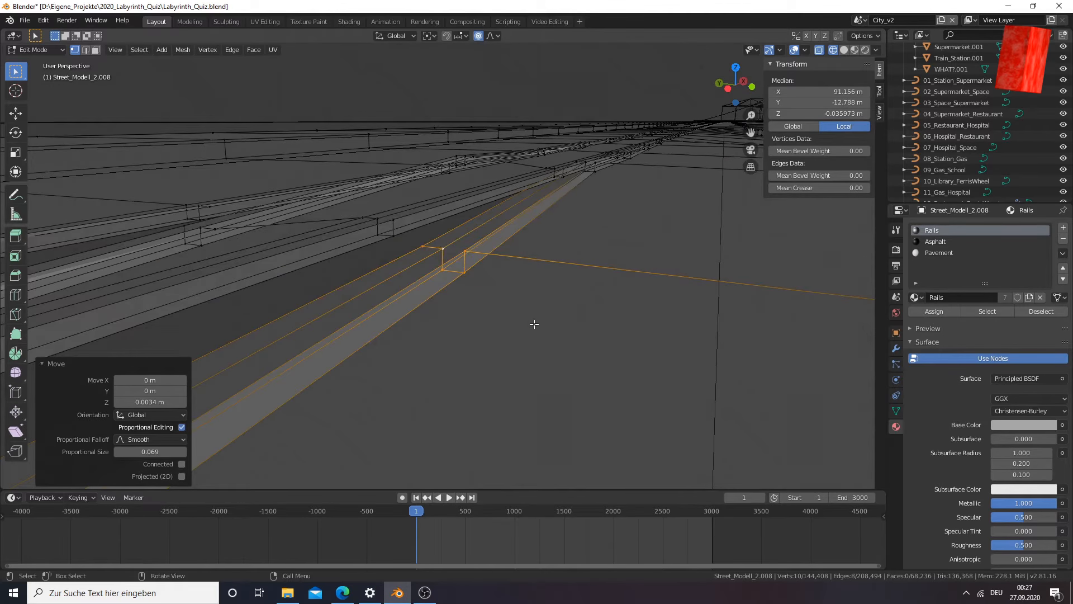
key("z")
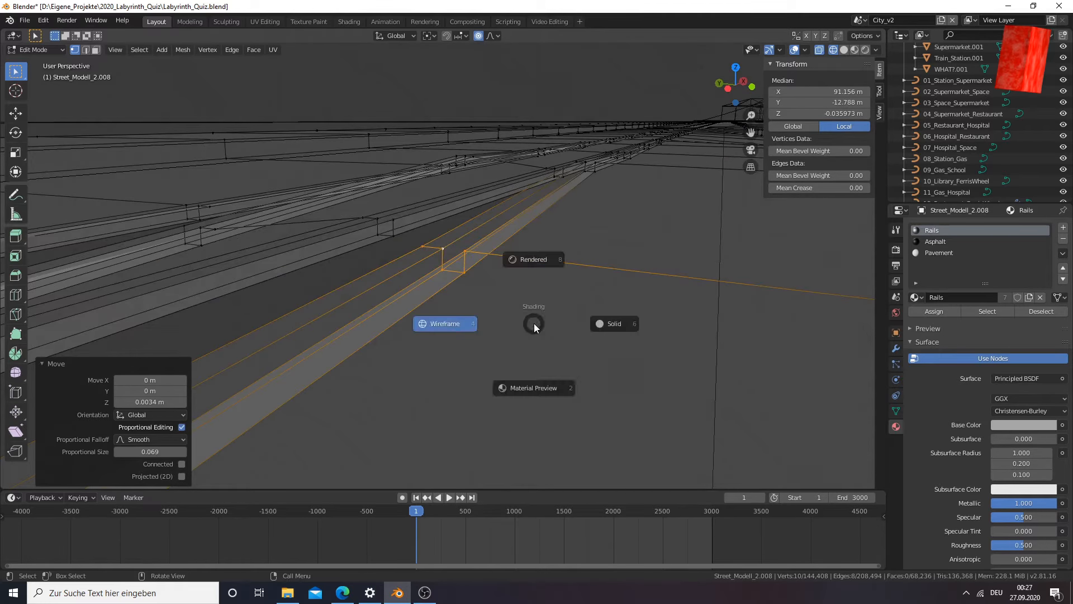
left_click(540, 385)
mouse_move(540, 385)
middle_mouse_down()
mouse_move(572, 367)
mouse_move(354, 367)
mouse_move(408, 367)
mouse_move(442, 341)
mouse_move(479, 354)
mouse_move(466, 366)
middle_mouse_up()
scroll(520, 360, "up", 4)
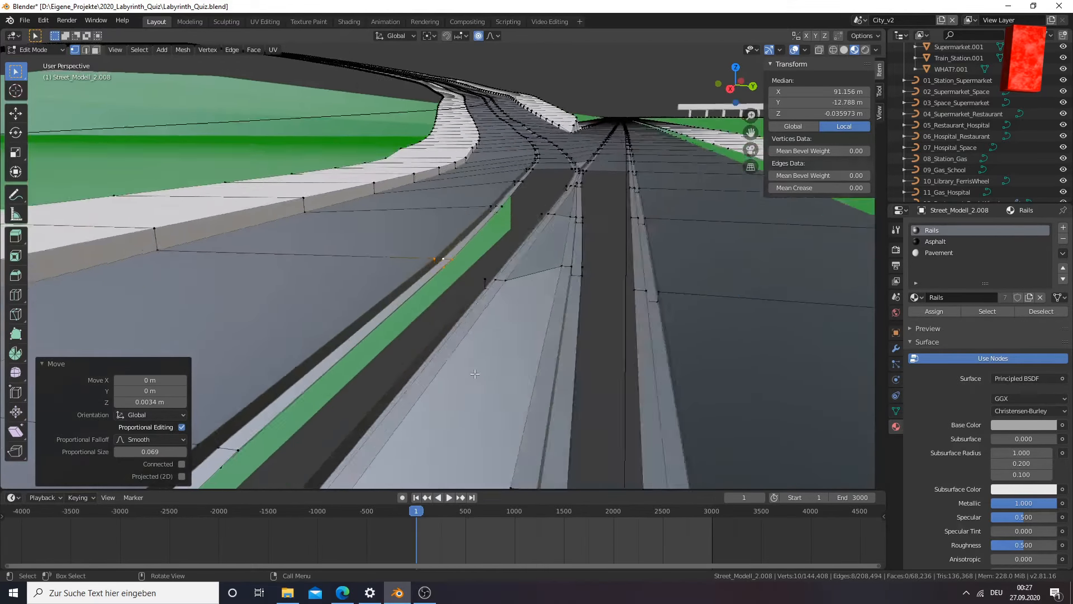
mouse_move(532, 362)
middle_mouse_down()
mouse_move(508, 349)
mouse_move(526, 348)
middle_mouse_up()
middle_click_drag(608, 299, 622, 305)
Select the cross-section vertices of the adjacent inner rail at the fork using circle select in wireframe display
key("z")
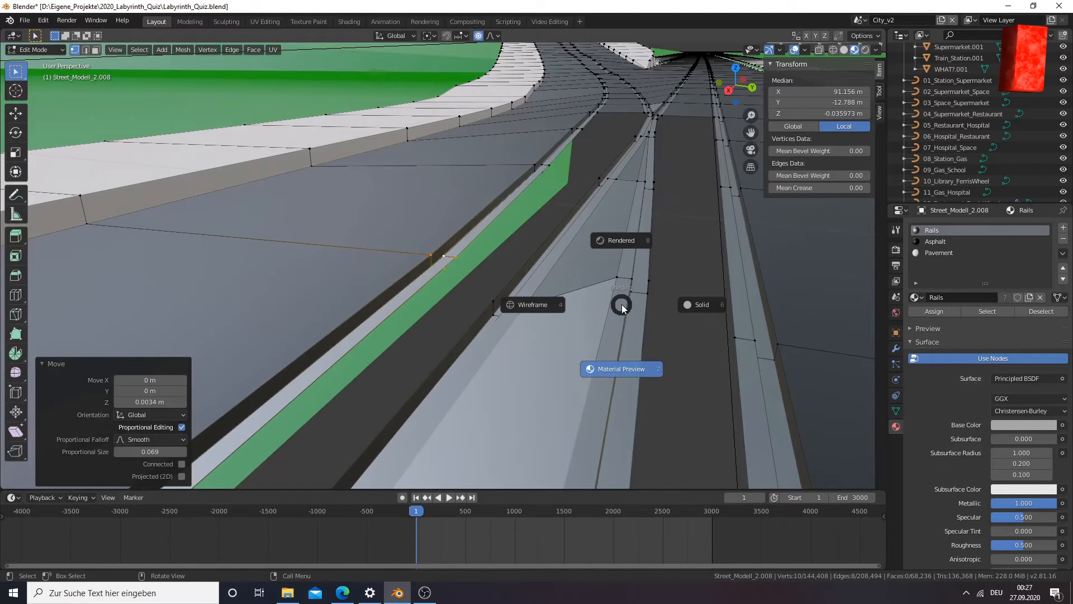
left_click(556, 304)
left_click(645, 283)
key("c")
left_click(638, 289)
key("Escape")
middle_click_drag(643, 319, 619, 324)
Lower the inner rail cross-section about 0.00355 m along Z in the front view
key("KP_1")
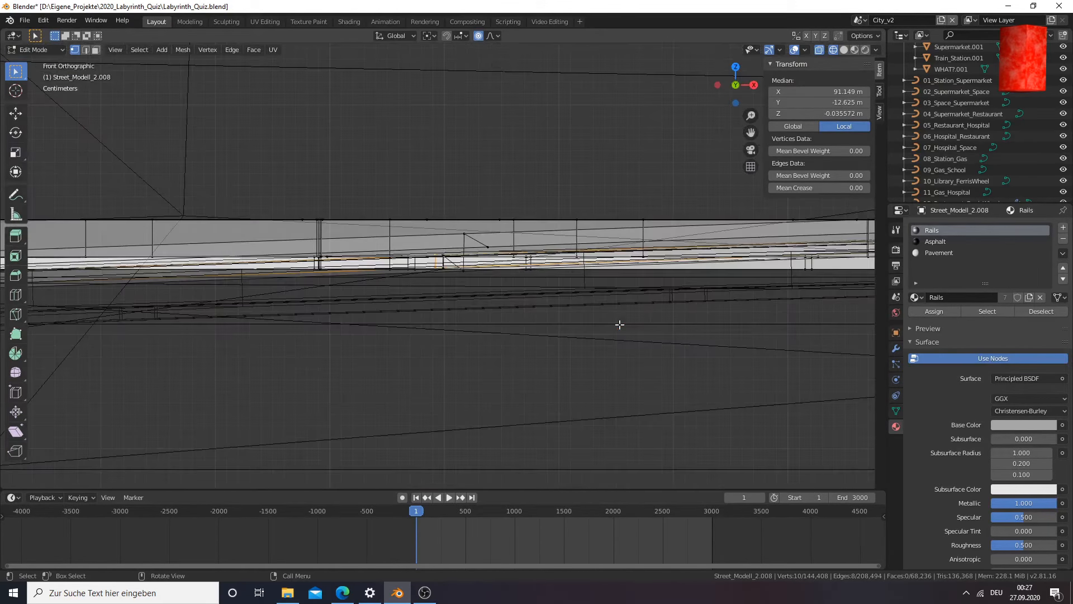
scroll(458, 222, "up", 6)
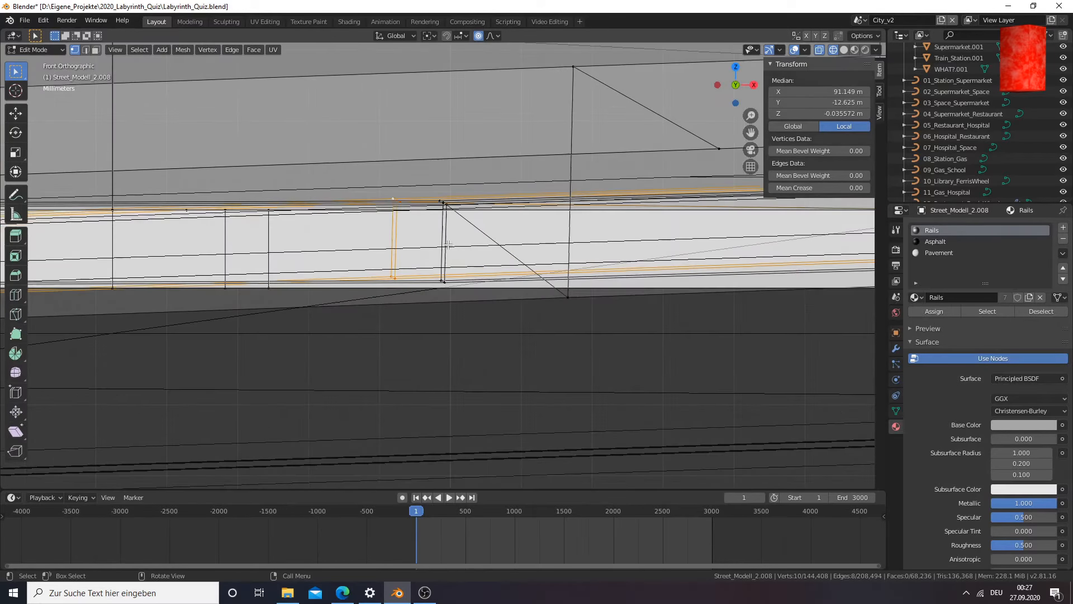
key("g")
key("z")
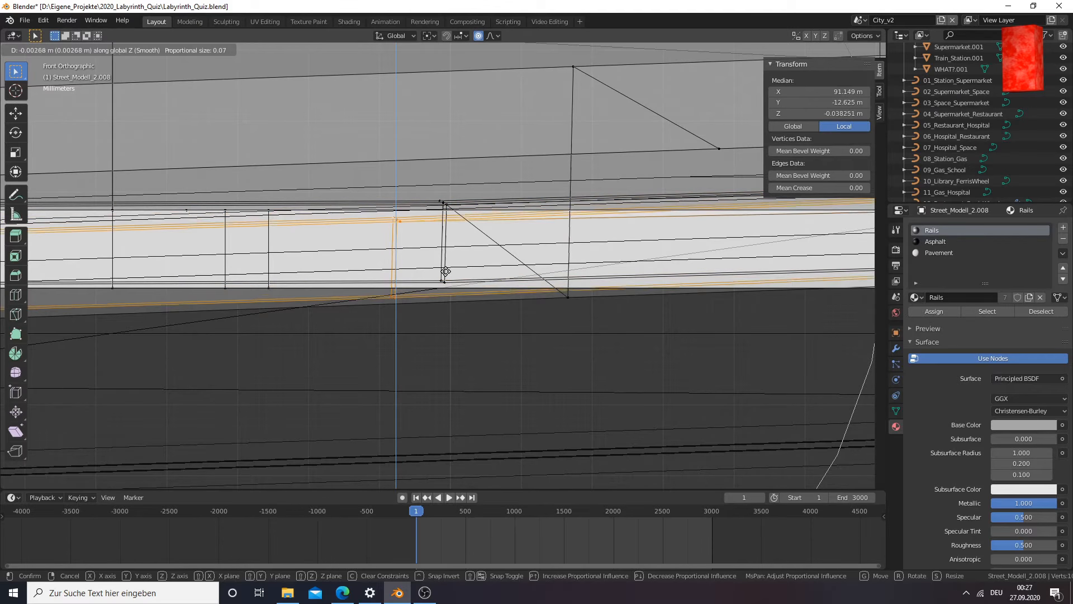
left_click(446, 272)
Switch to Material Preview shading and examine the lowered inner rail cross-section at the fork
scroll(354, 288, "down", 4)
mouse_move(355, 288)
middle_mouse_down()
mouse_move(489, 307)
mouse_move(339, 299)
mouse_move(397, 311)
middle_mouse_up()
key("z")
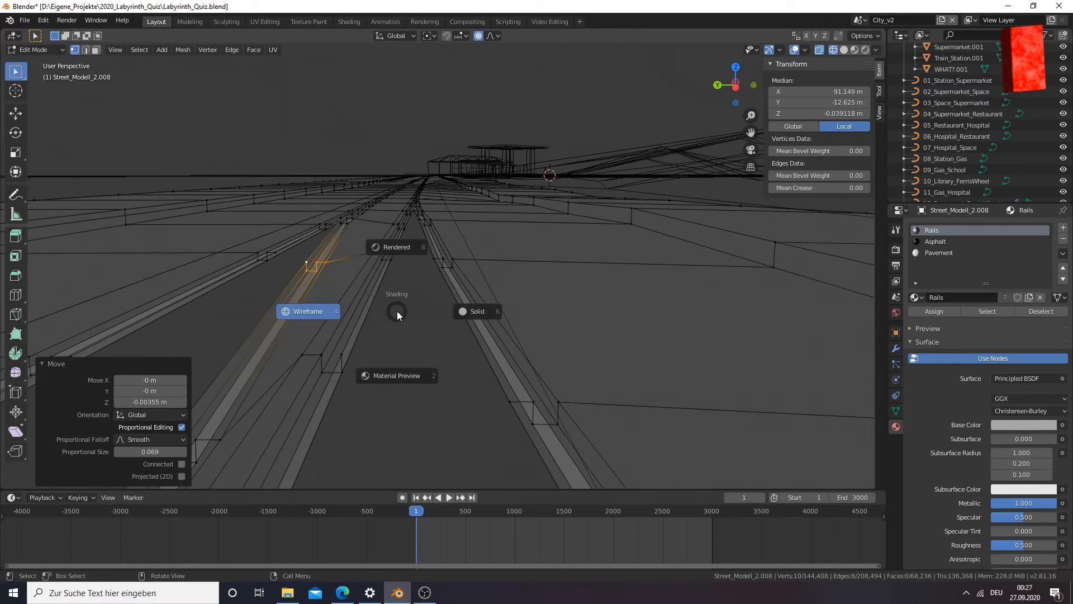
left_click(391, 374)
mouse_move(386, 364)
middle_mouse_down()
mouse_move(352, 347)
mouse_move(414, 349)
mouse_move(369, 347)
mouse_move(383, 335)
mouse_move(365, 328)
mouse_move(394, 327)
middle_mouse_up()
Select the sunken cross-section vertices of the next inner rail segment using circle select in wireframe display
key("z")
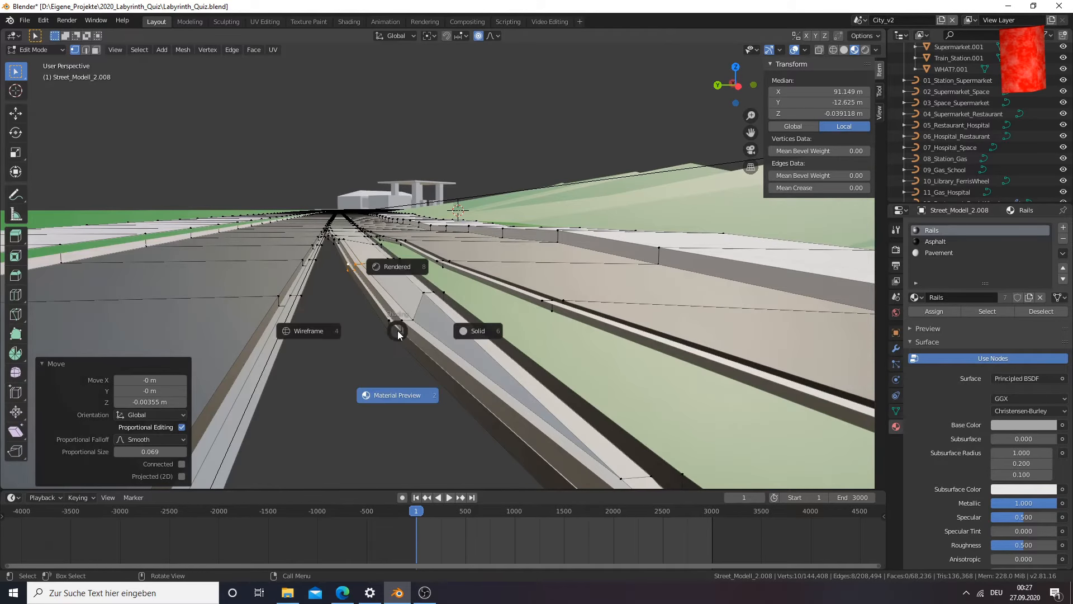
left_click(334, 330)
key("g")
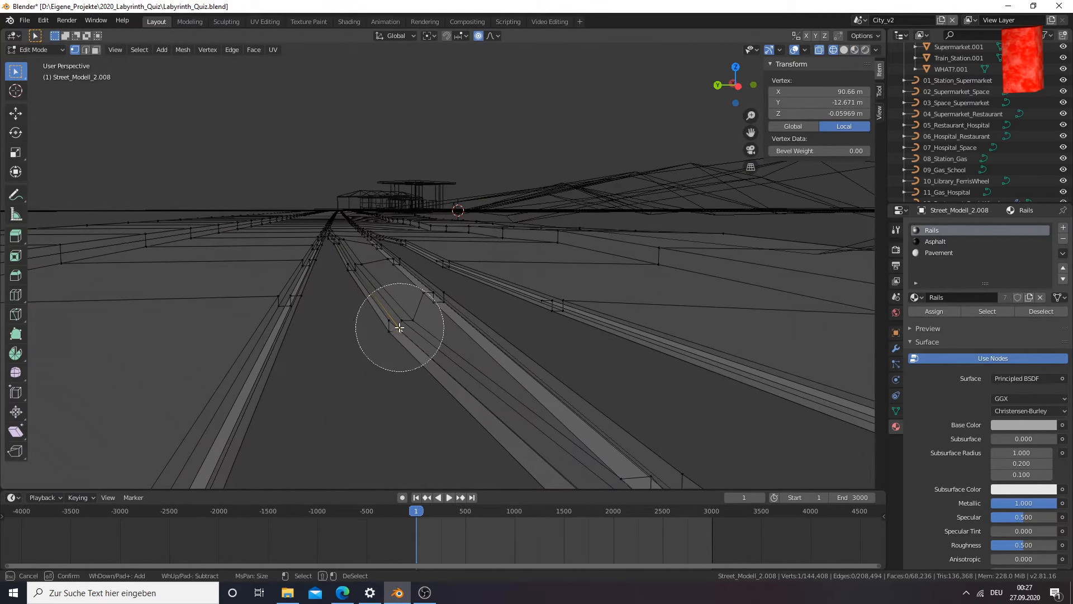
left_click(393, 338)
middle_click_drag(398, 332, 431, 359)
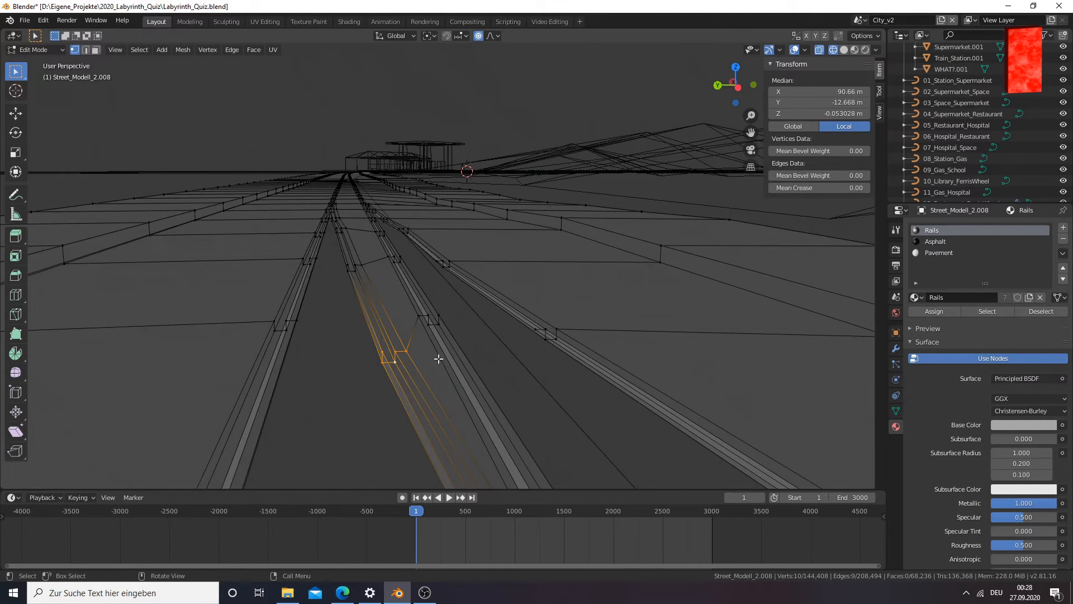
Raise the selected inner rail cross-section about 0.0154 m along Z in the front view
key("KP_1")
left_click_drag(751, 134, 1072, 133)
scroll(519, 314, "up", 10)
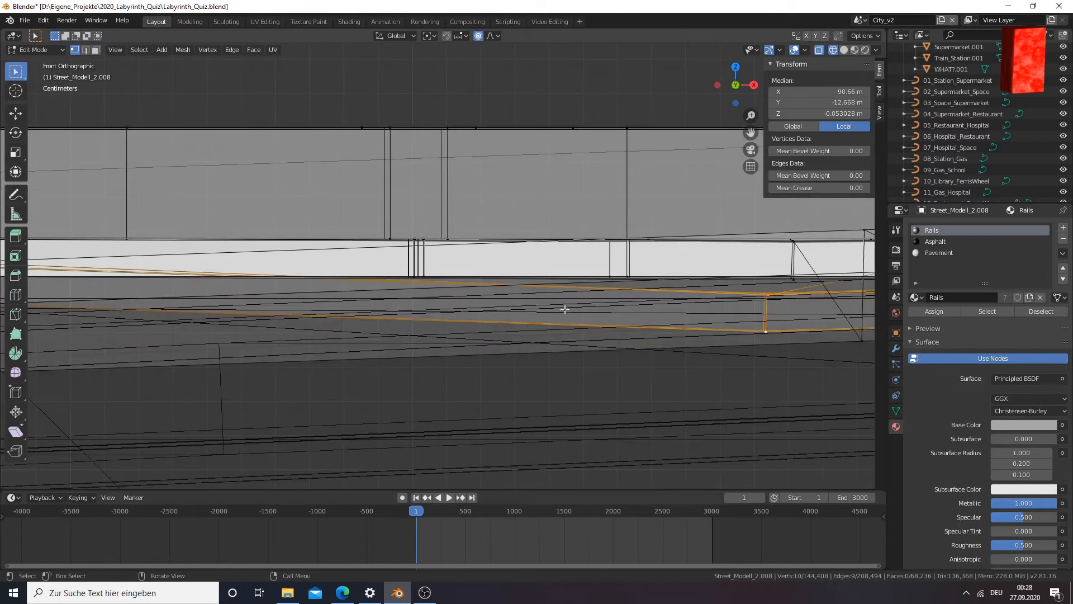
left_click_drag(760, 131, 632, 272)
key("g")
key("z")
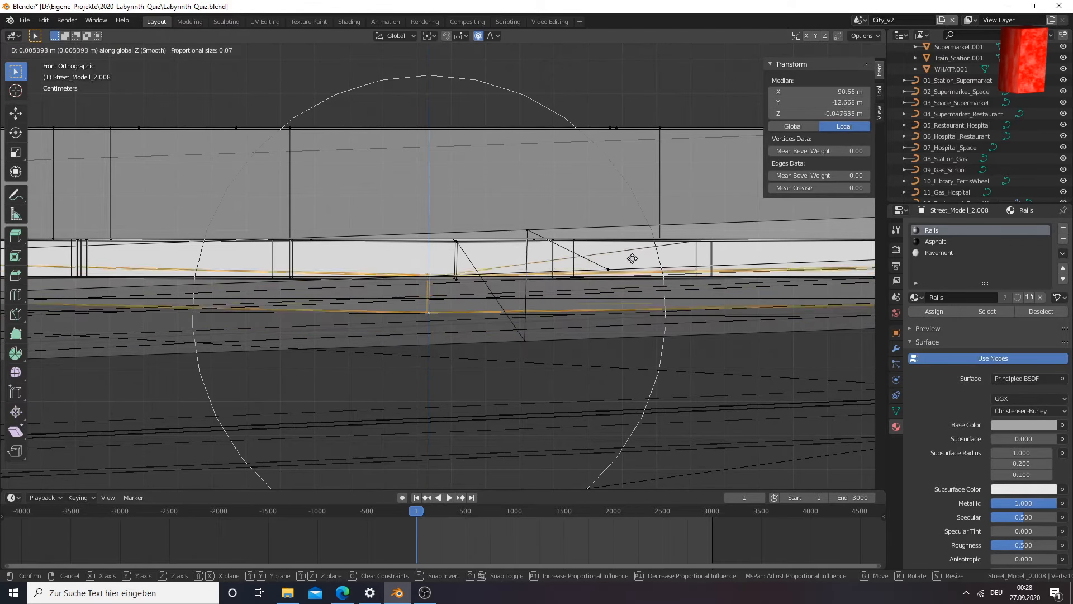
left_click(633, 239)
Examine the raised inner rail and the neighbouring rails in Material Preview shading, in and out of Edit Mode
middle_click_drag(506, 264, 436, 302)
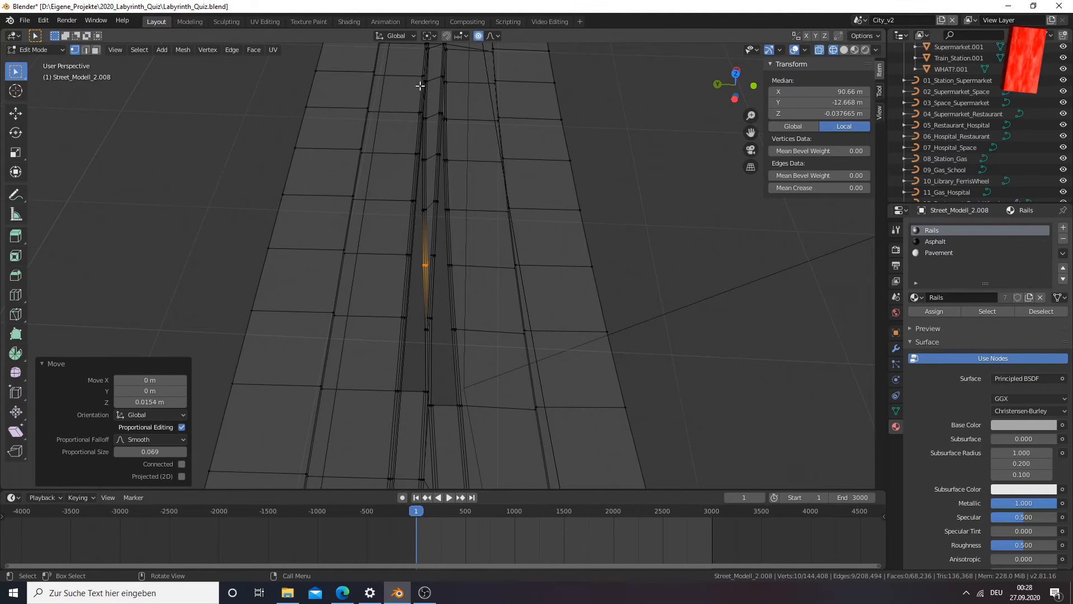
middle_click_drag(450, 435, 454, 335)
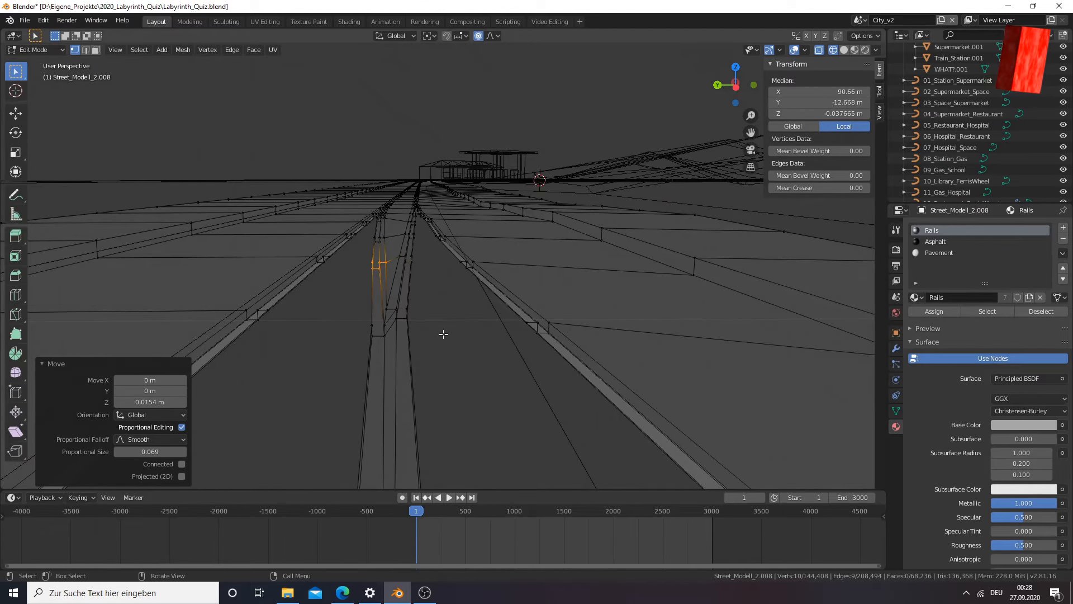
key("z")
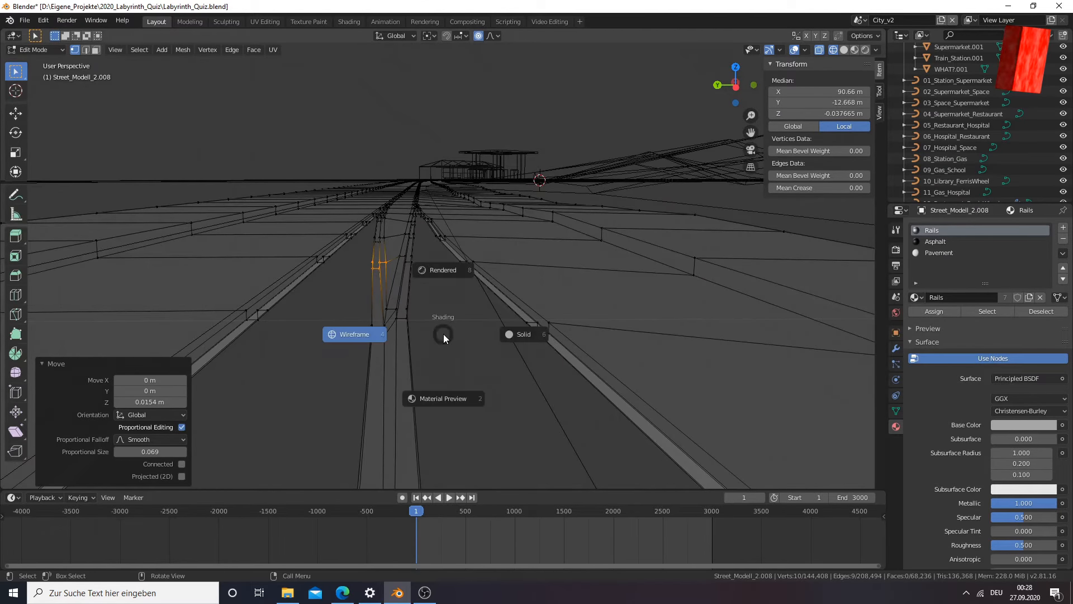
left_click(443, 393)
key("Tab")
middle_click_drag(452, 380, 452, 373)
key("Tab")
middle_click_drag(431, 312, 428, 321)
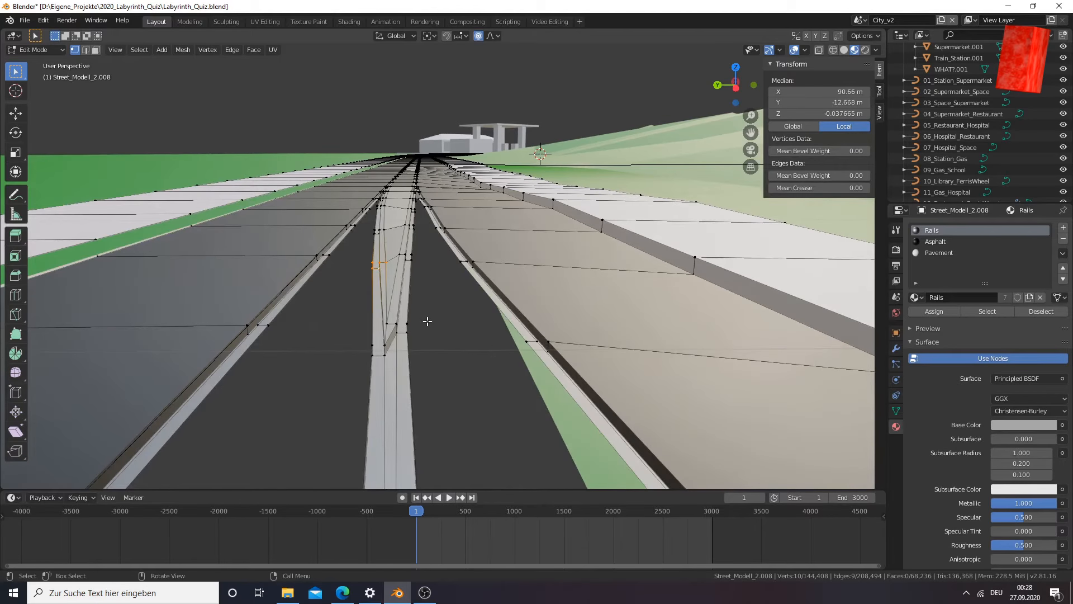
middle_click_drag(384, 300, 393, 288)
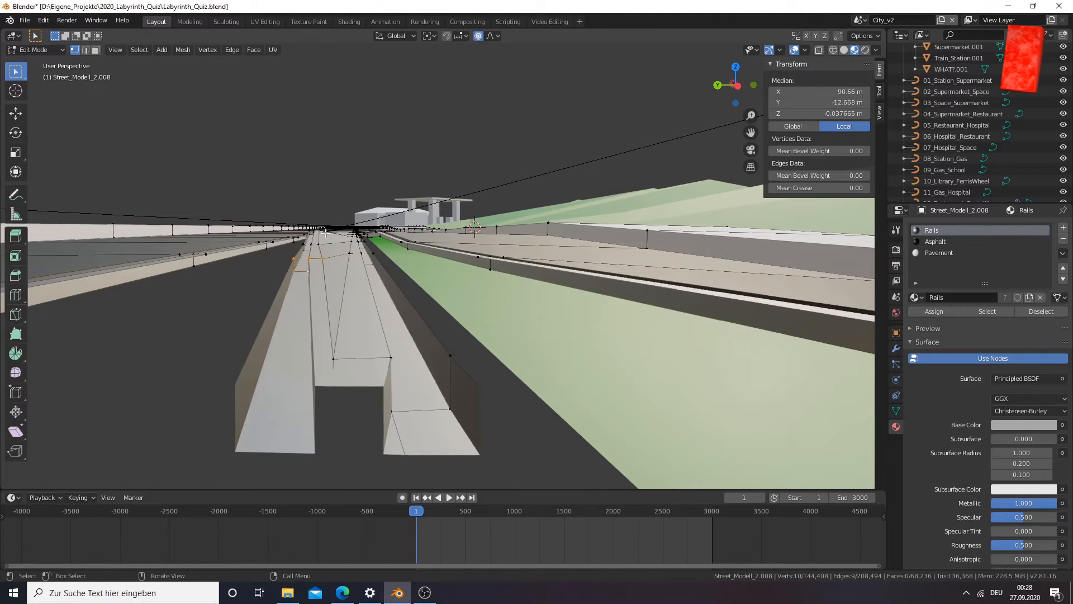
middle_click_drag(506, 178, 625, 202)
left_click_drag(755, 129, 742, 98)
middle_click_drag(441, 251, 373, 297)
Select the protruding rail cross-section beside the fork's middle surface using circle select in wireframe display
left_click(376, 315)
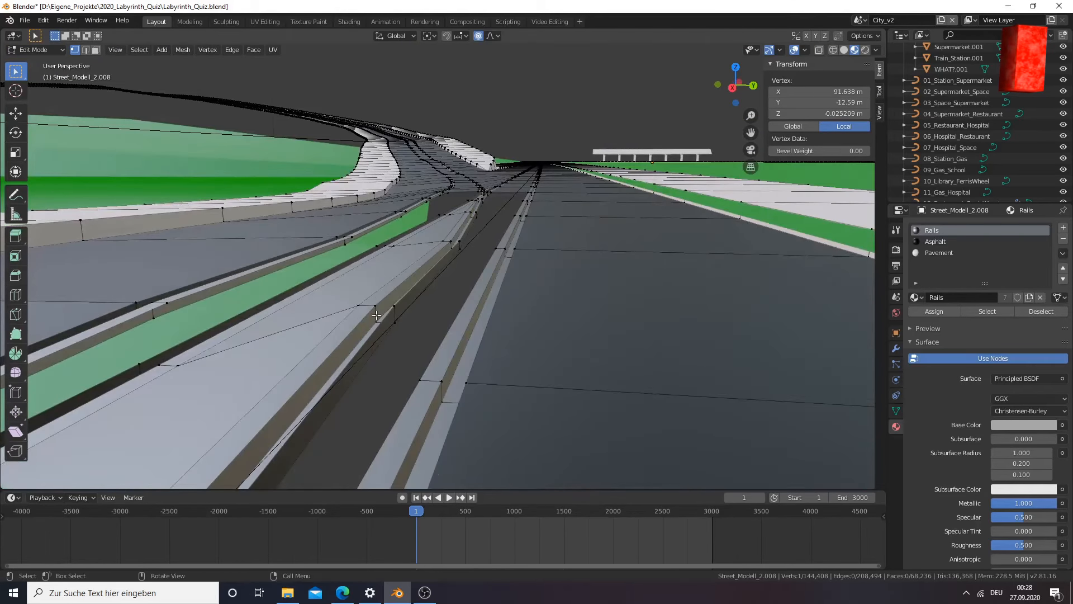
left_click_drag(399, 320, 398, 316)
key("z")
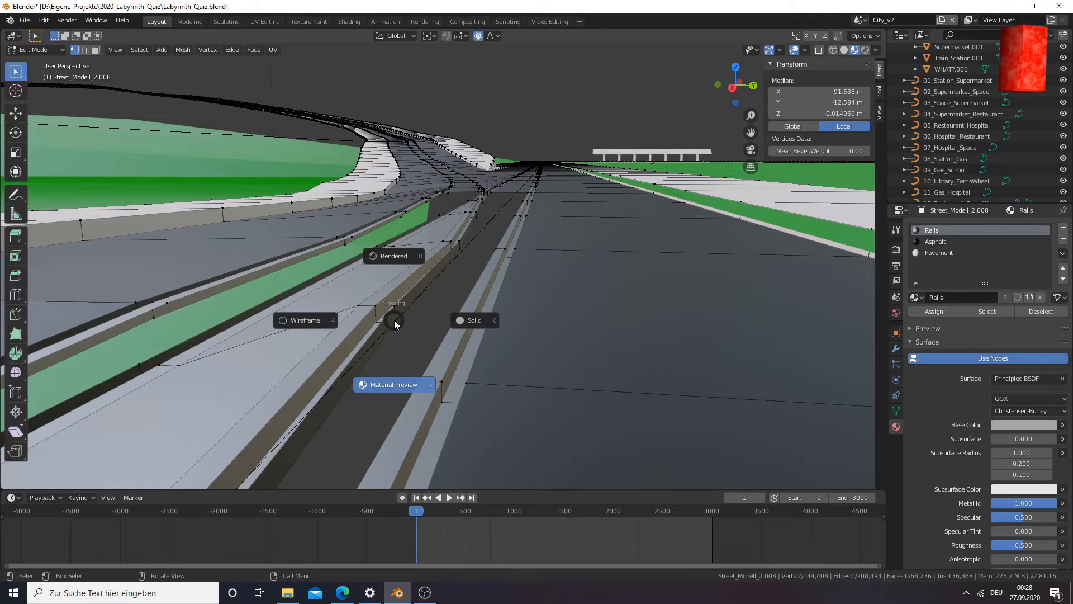
left_click(302, 320)
key("c")
left_click_drag(376, 307, 386, 319)
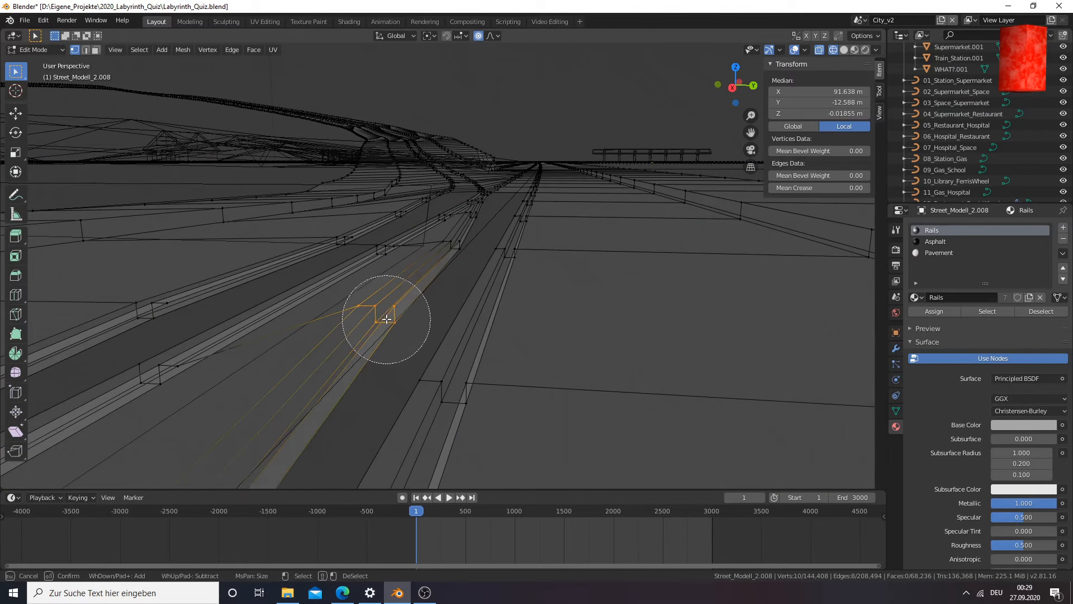
key("Escape")
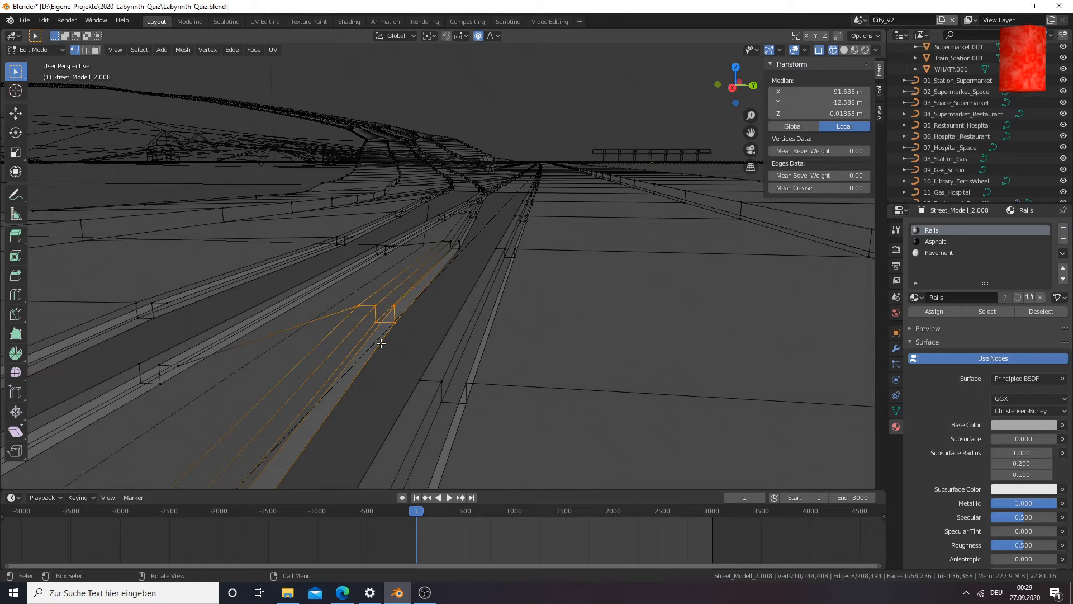
Lower the selected protruding rail cross-section about 0.00375 m along Z in the front view
key("KP_1")
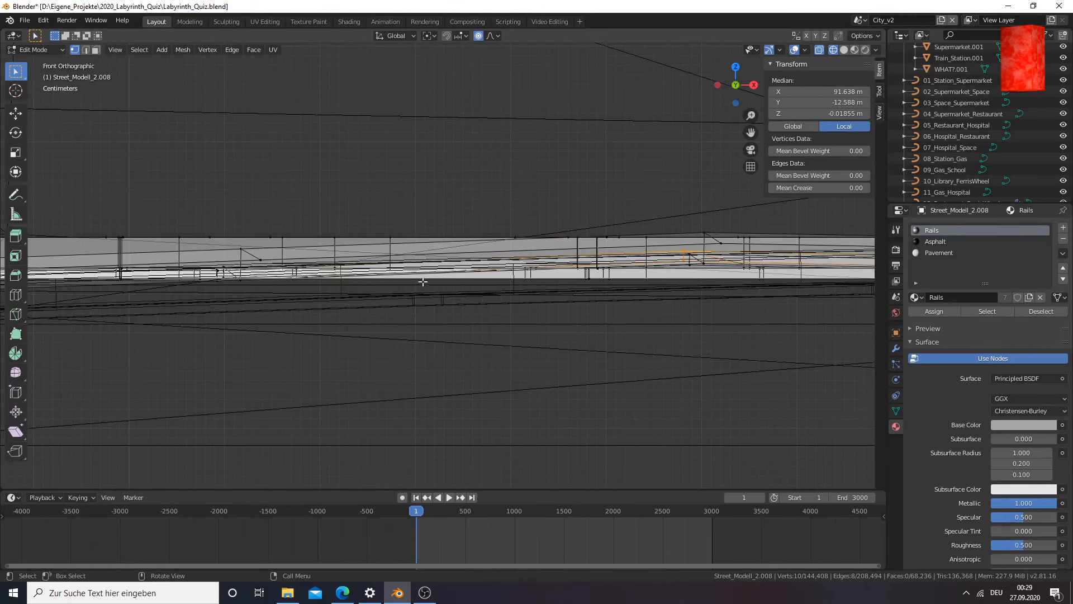
left_click_drag(751, 133, 349, 163)
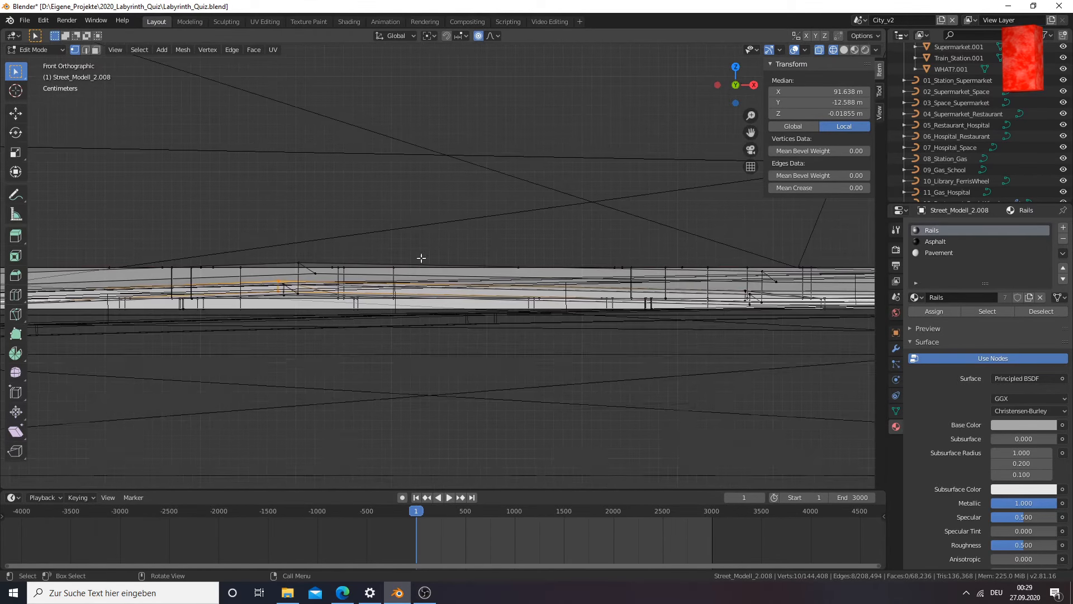
scroll(419, 256, "up", 5)
left_click_drag(751, 132, 1061, 73)
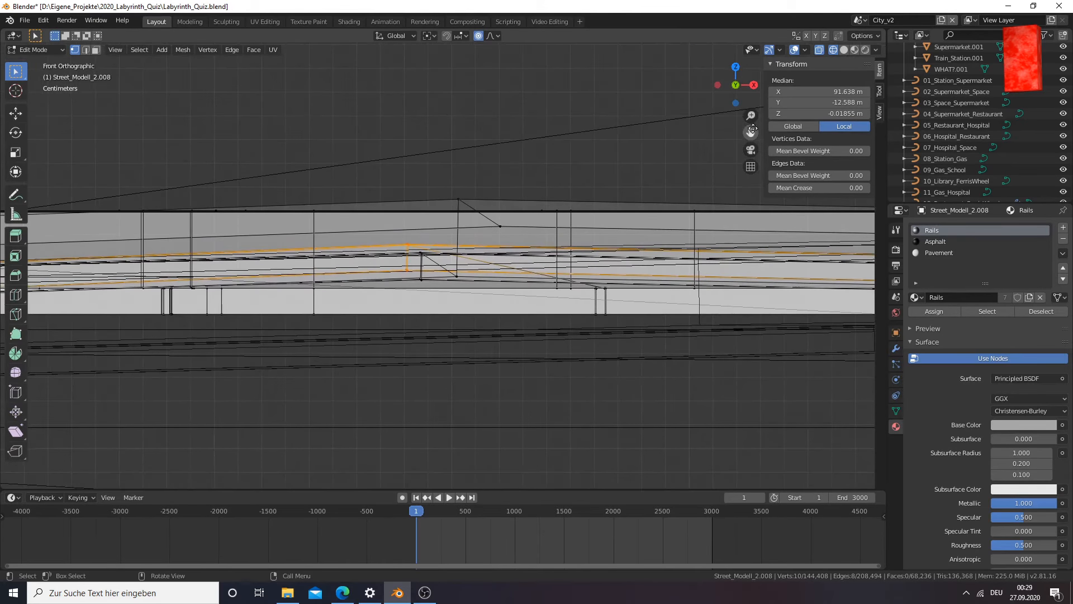
scroll(442, 271, "up", 4)
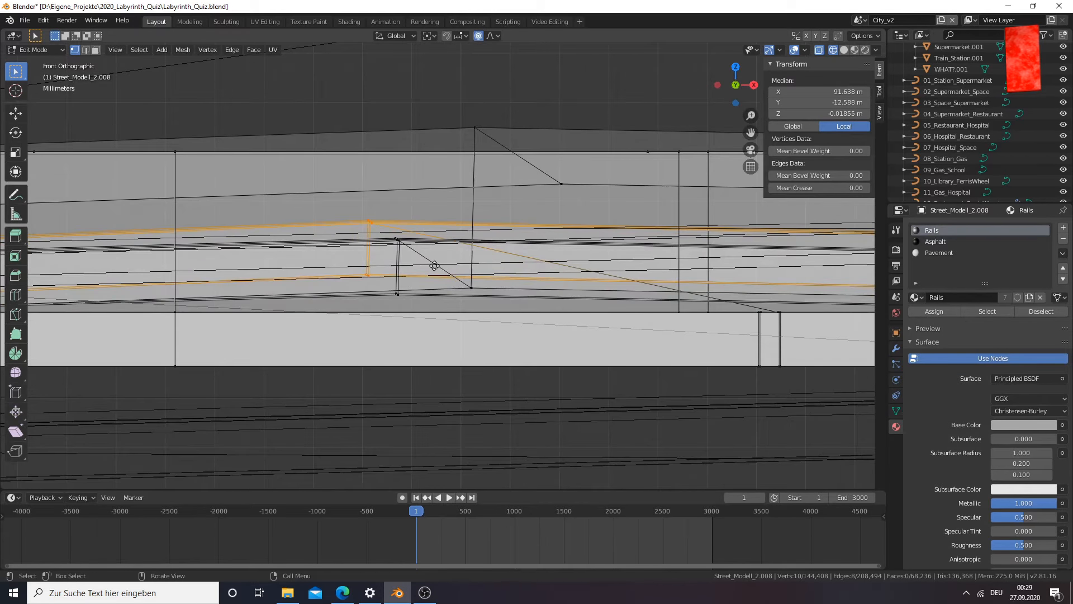
key("g")
left_click(433, 280)
Examine the lowered rail cross-section against the adjacent rails in Solid, Wireframe and Material Preview shading
scroll(373, 305, "down", 3)
middle_click_drag(373, 305, 449, 327)
key("z")
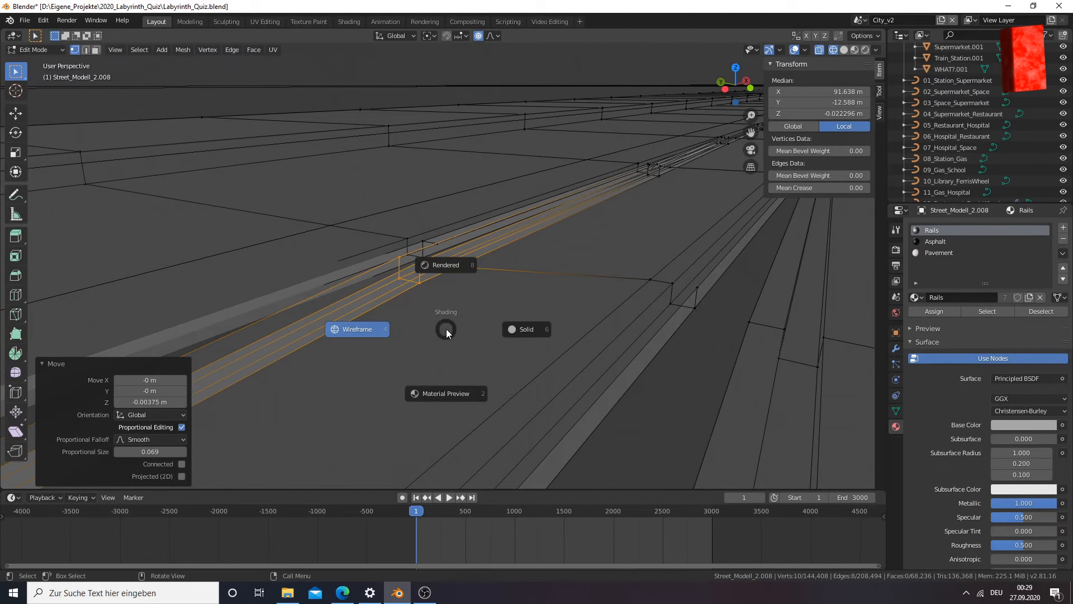
key("6")
scroll(450, 328, "down", 3)
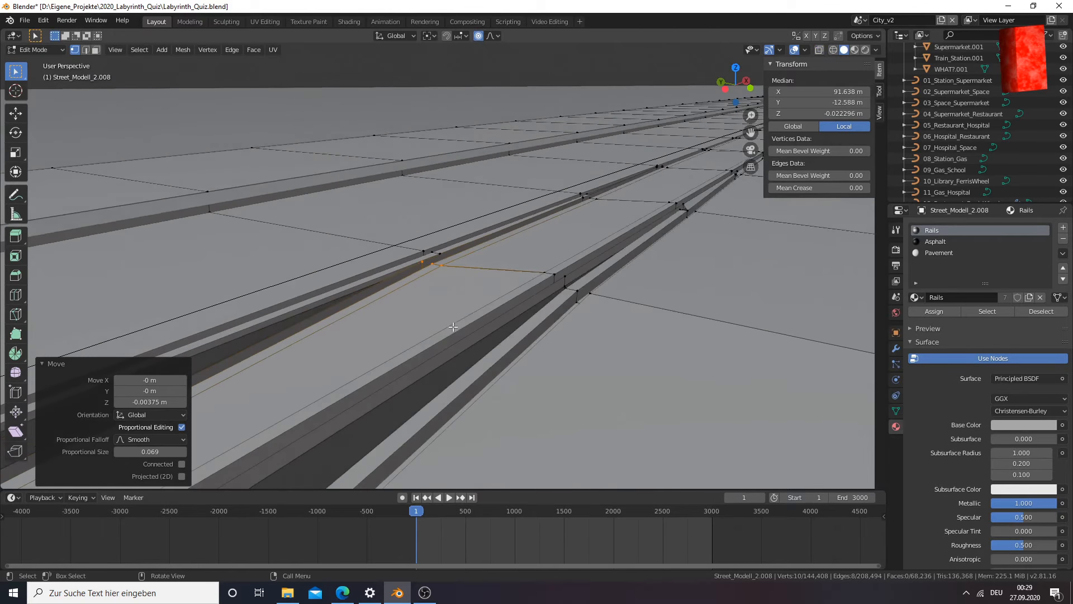
scroll(451, 328, "down", 2)
key("z")
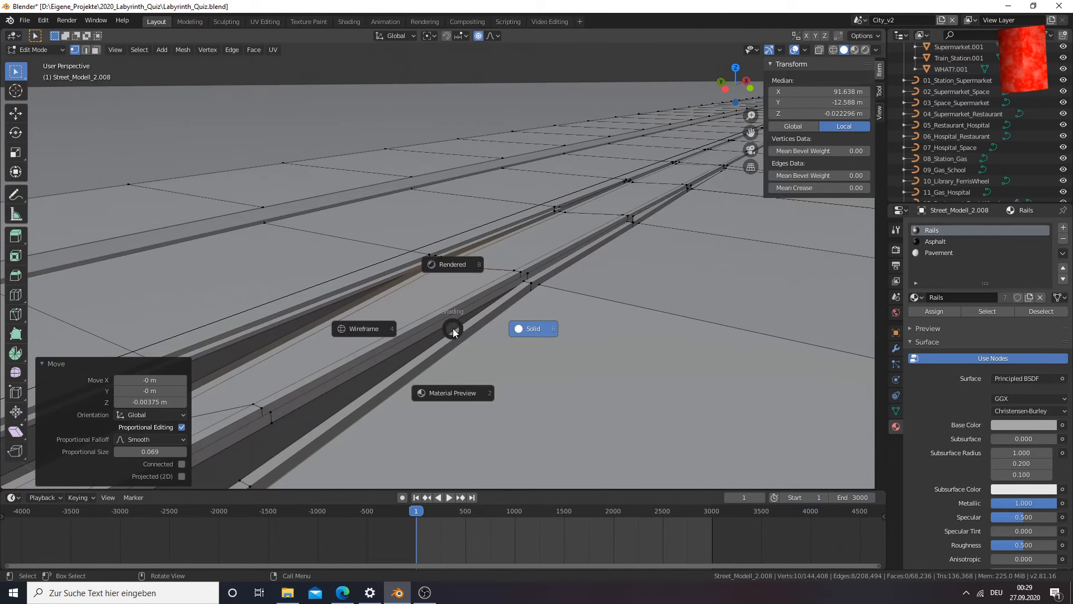
key("4")
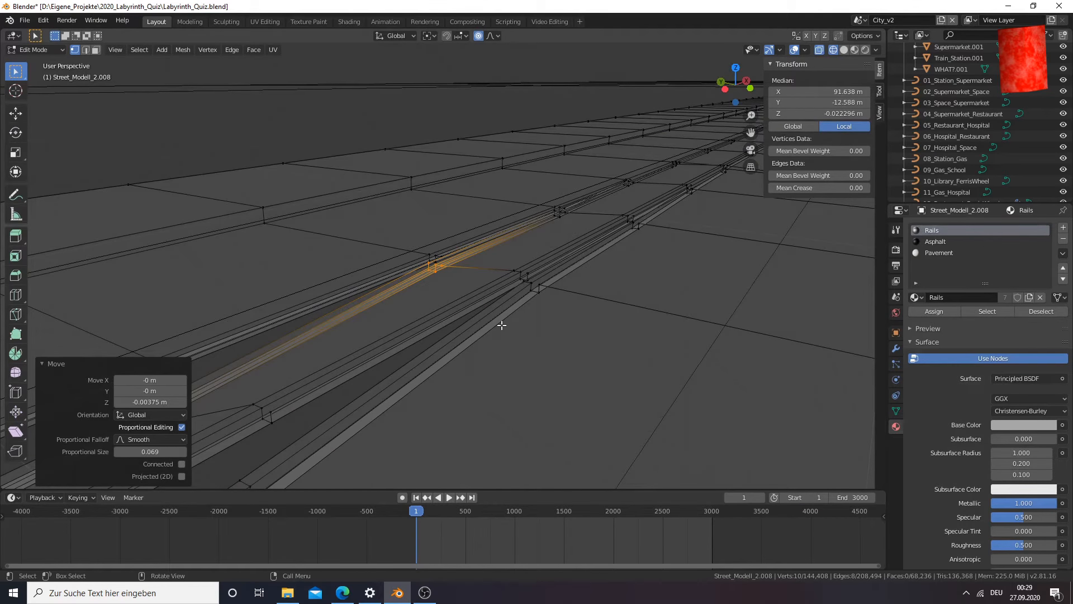
key("z")
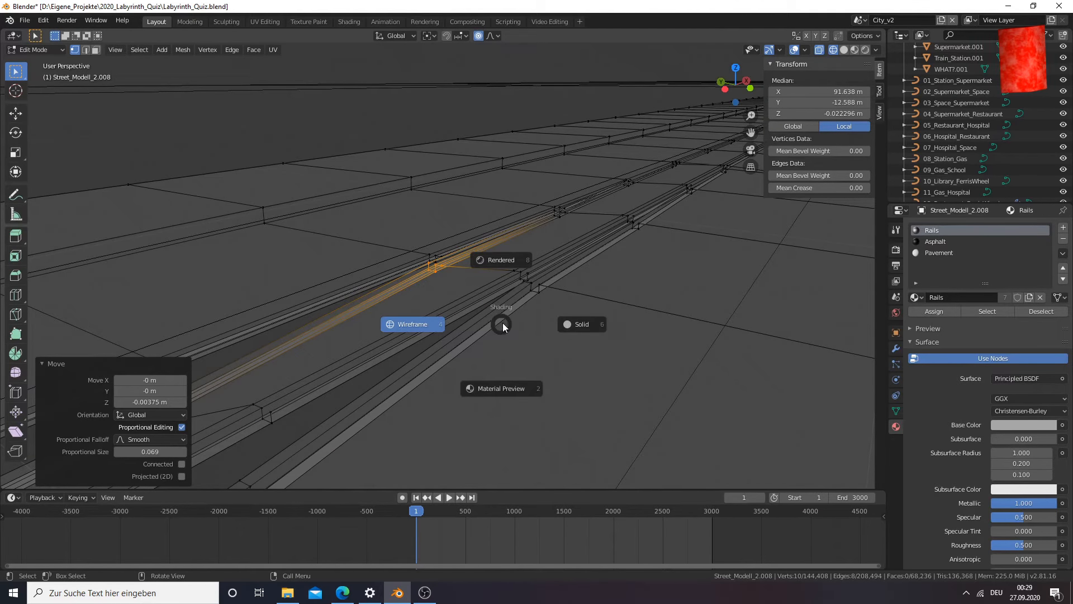
key("2")
mouse_move(501, 322)
middle_mouse_down()
mouse_move(538, 314)
mouse_move(458, 314)
mouse_move(361, 333)
mouse_move(239, 323)
mouse_move(252, 311)
mouse_move(253, 322)
middle_mouse_up()
scroll(536, 314, "up", 5)
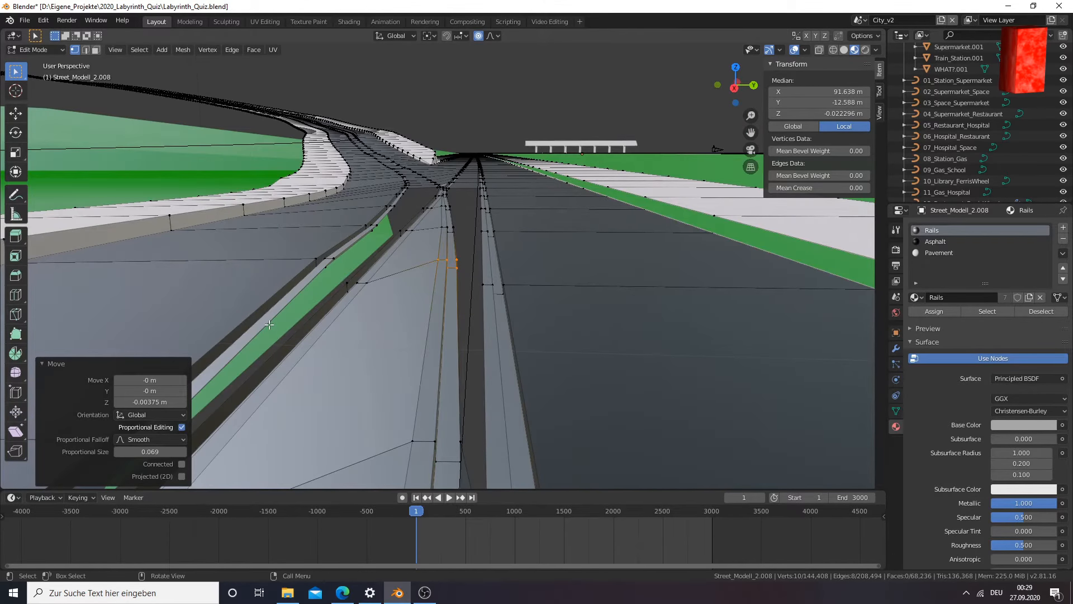
Lower the same rail cross-section a further 0.0147 m along Z in the wireframe front view
key("KP_1")
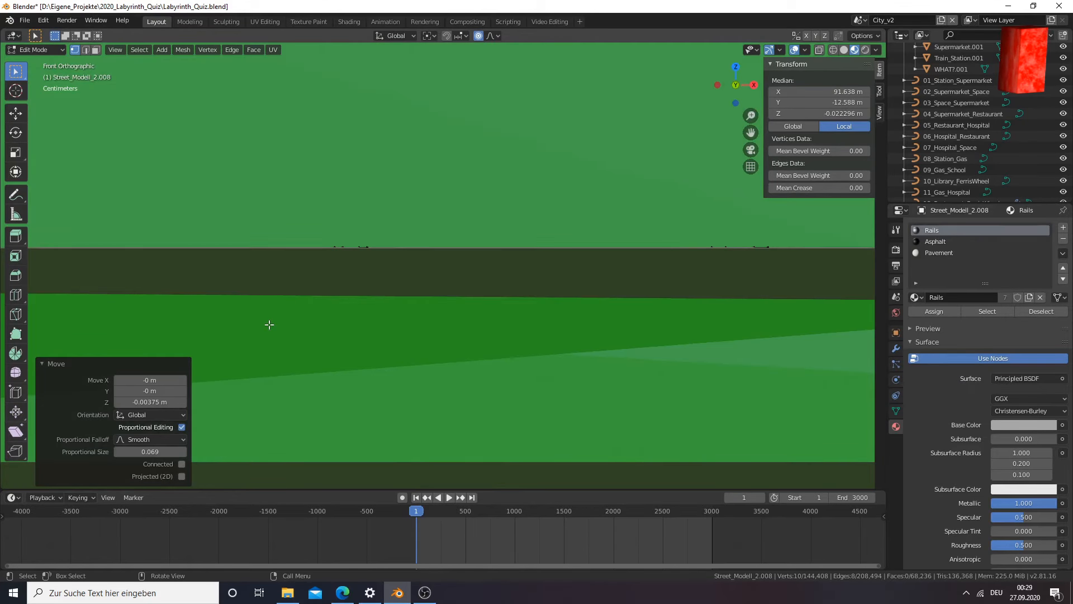
key("z")
left_click(178, 324)
scroll(363, 302, "up", 3)
key("g")
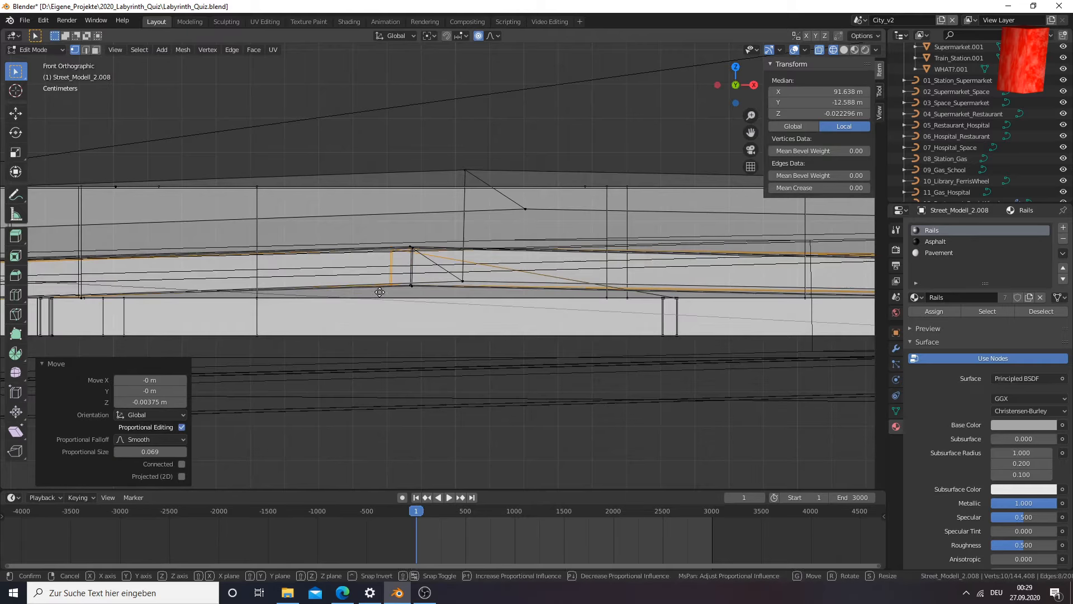
key("z")
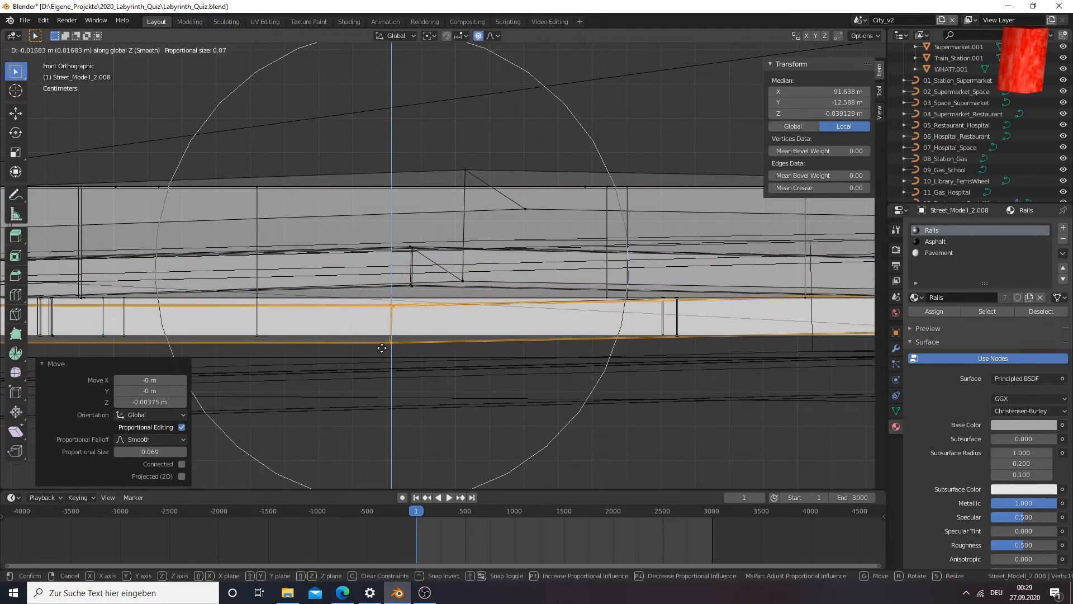
left_click(383, 342)
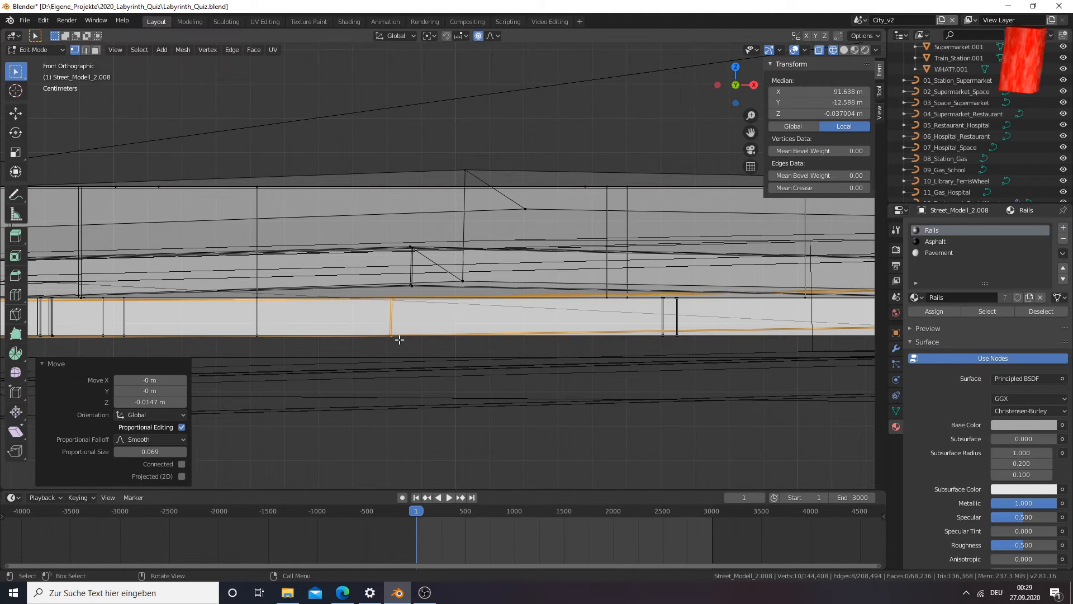
Examine the further lowered rail and the fork's middle surface in Material Preview shading
middle_click_drag(401, 341, 443, 367)
key("z")
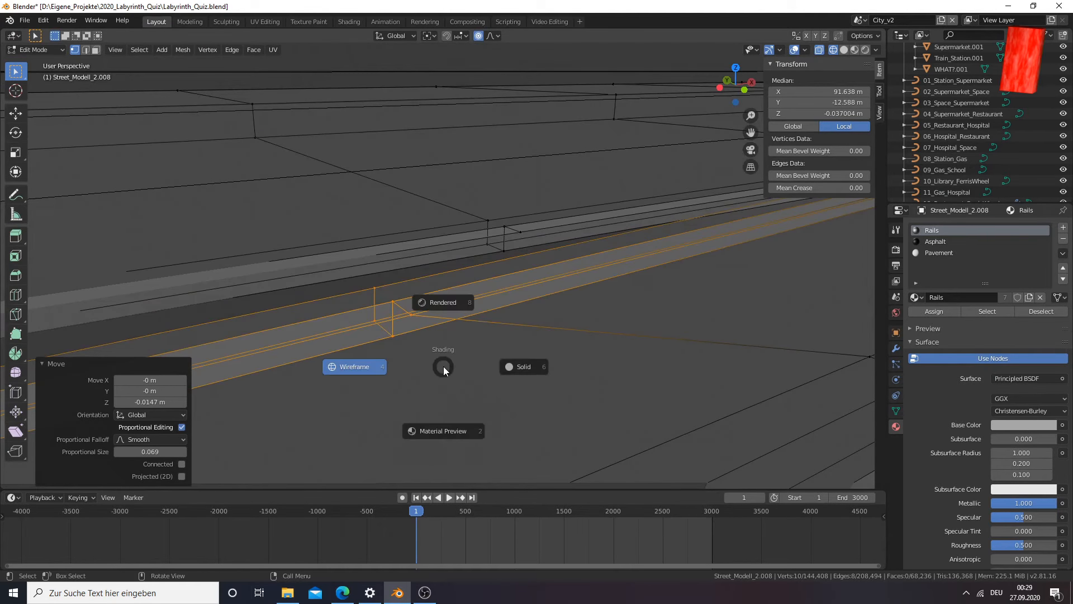
left_click(443, 366)
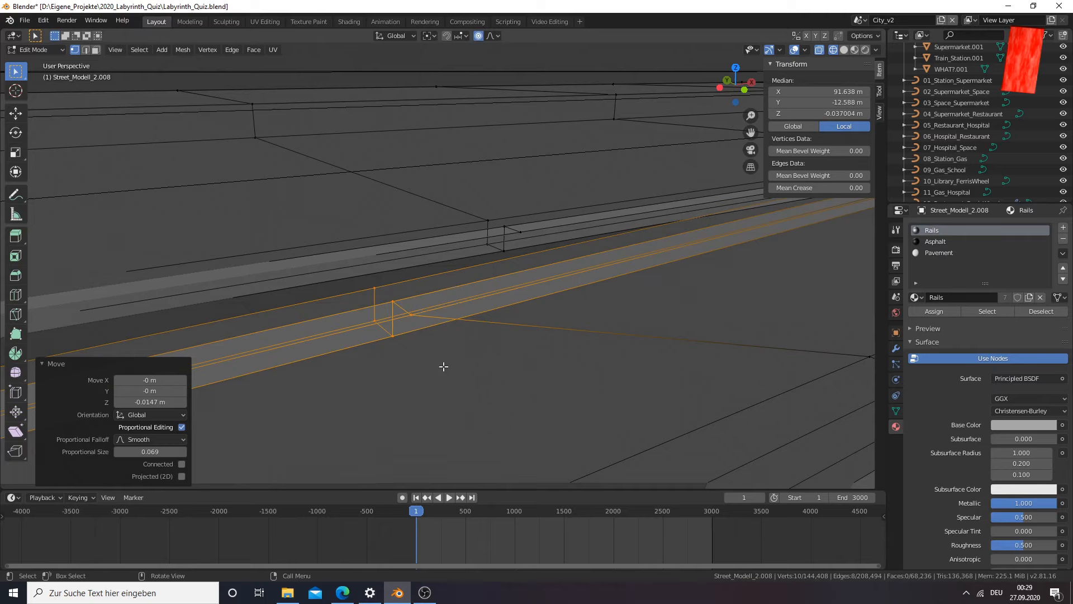
key("z")
key("2")
scroll(416, 362, "down", 4)
mouse_move(412, 361)
middle_mouse_down()
mouse_move(480, 340)
mouse_move(511, 370)
middle_mouse_up()
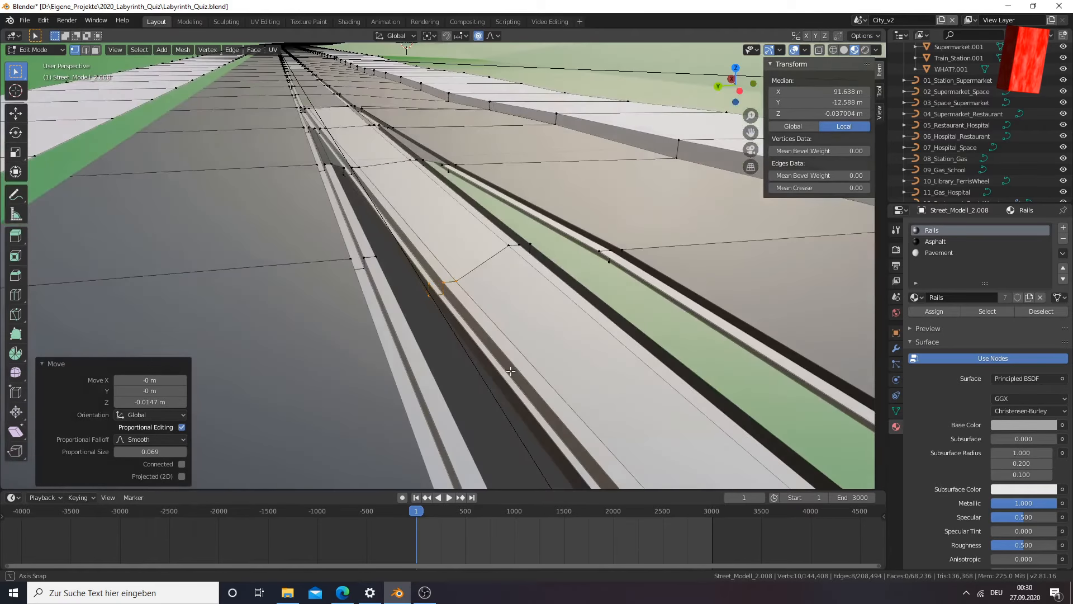
middle_click_drag(412, 286, 450, 337)
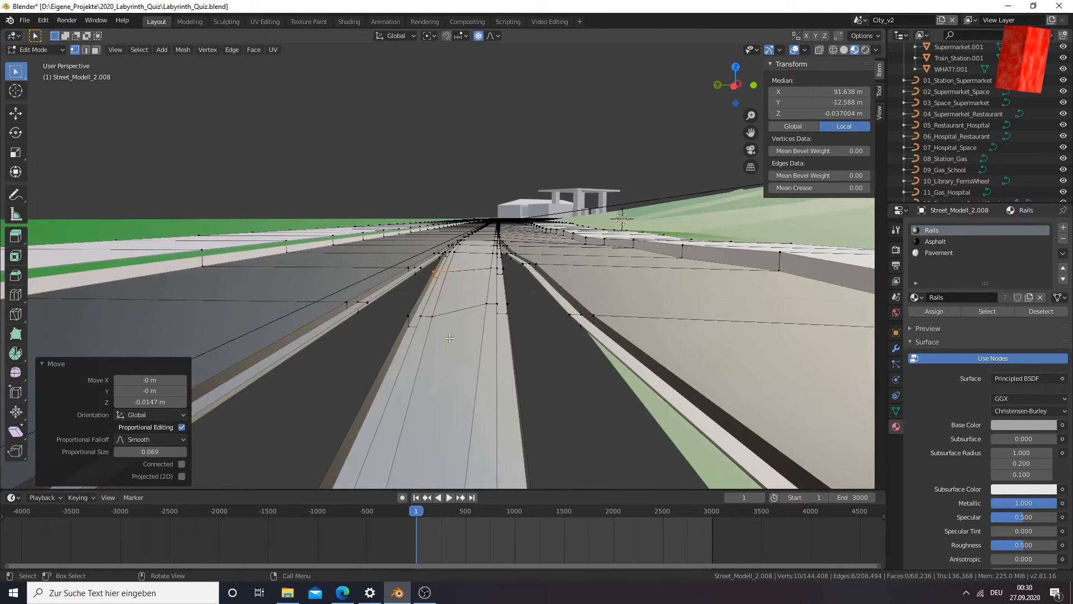
Select the whole cross-section of the fork's middle rail in Wireframe shading, opposite the one just lowered
left_click(490, 304)
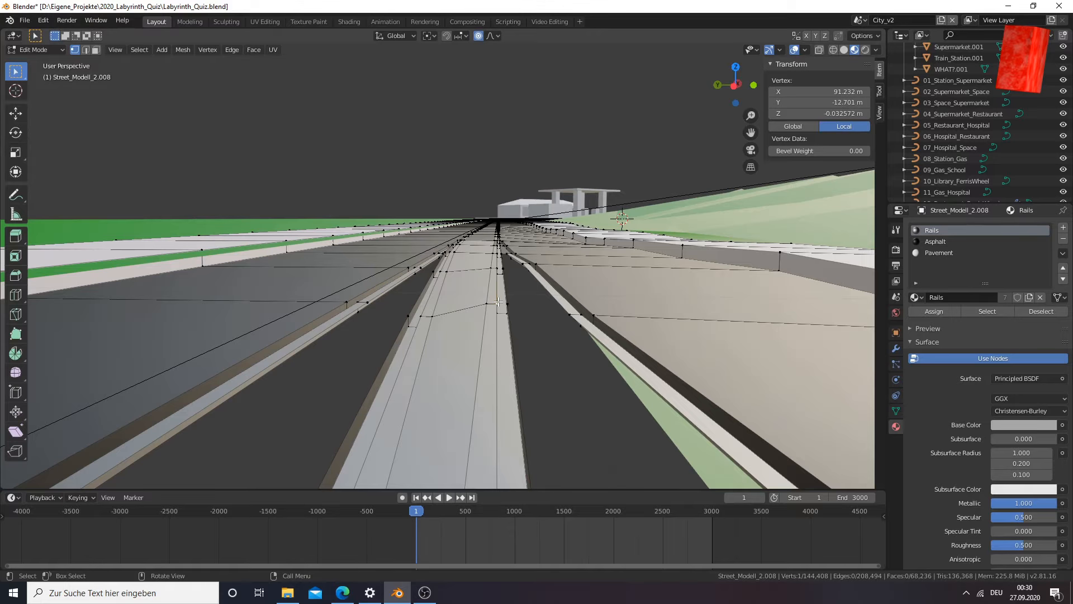
key("z")
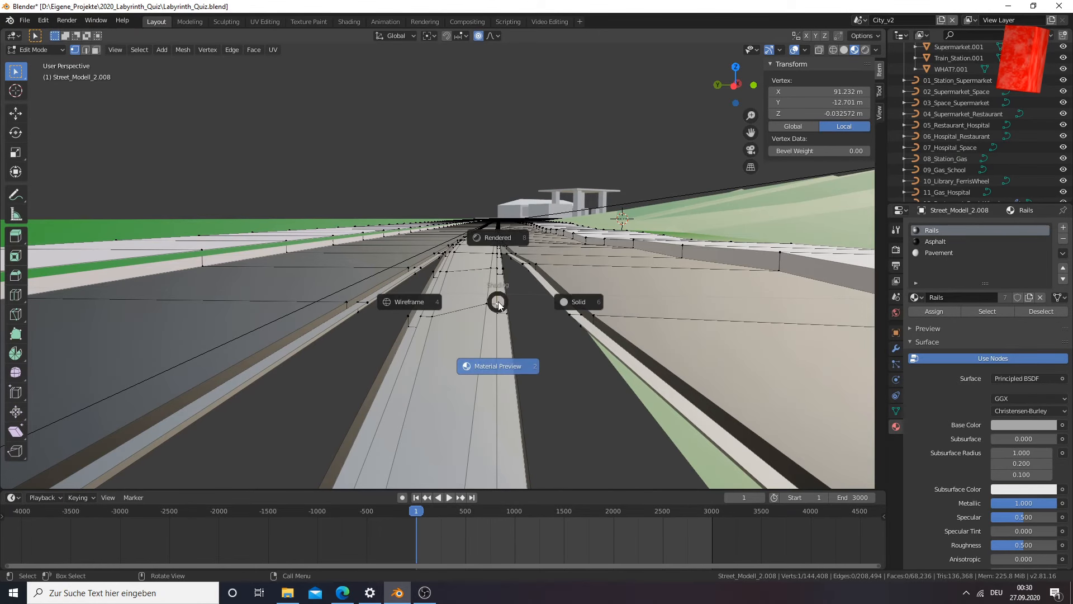
left_click(429, 302)
key("c")
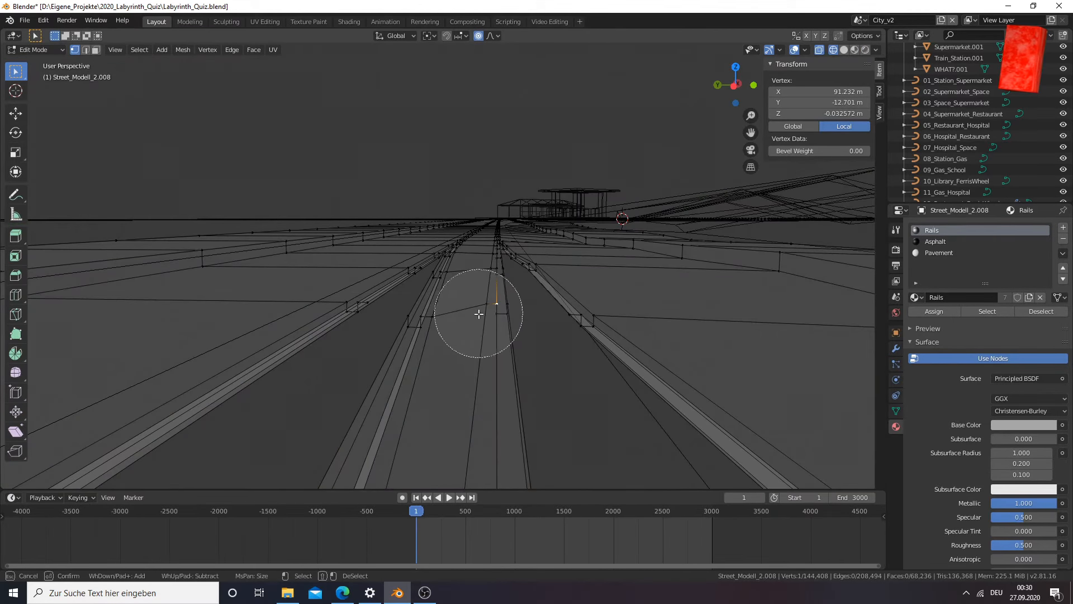
left_click_drag(479, 311, 491, 319)
right_click(491, 319)
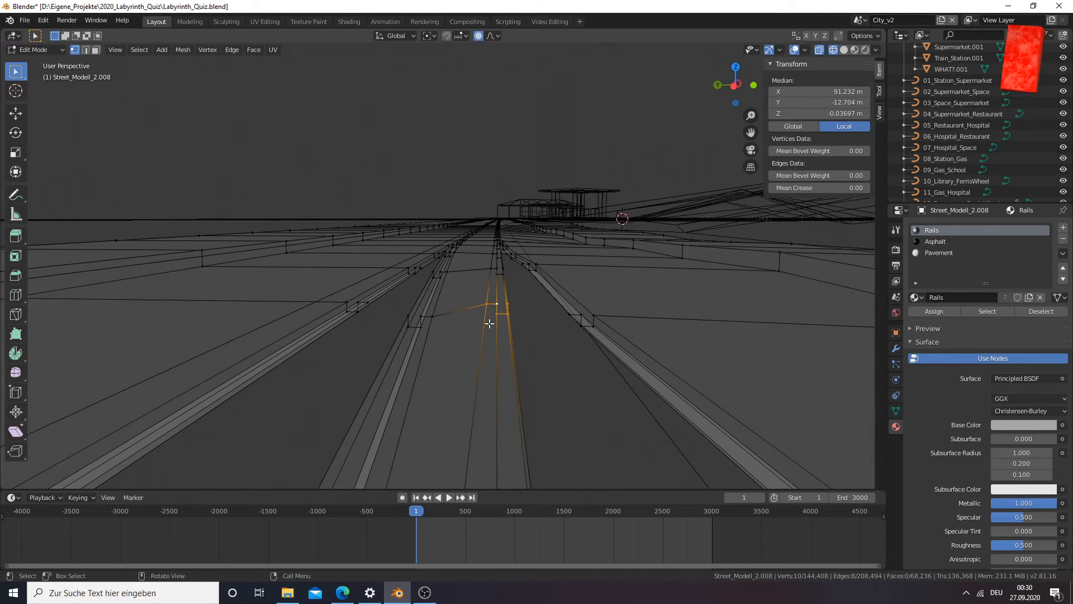
Locate the selected rail cross-section among the overlapping rails in the wireframe front view
key("KP_1")
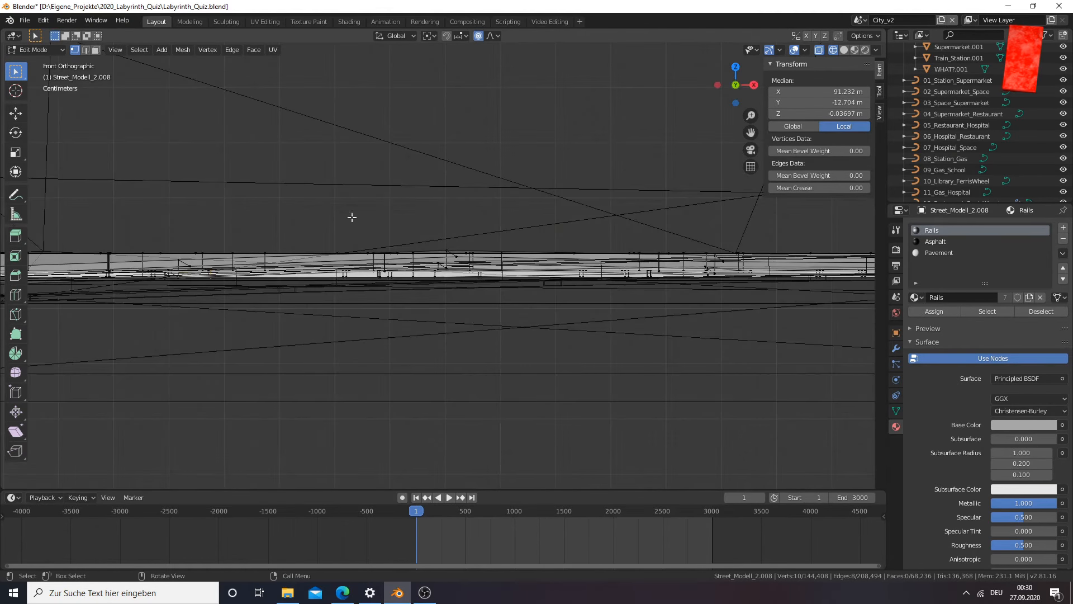
scroll(351, 216, "up", 5)
left_click_drag(751, 134, 973, 176)
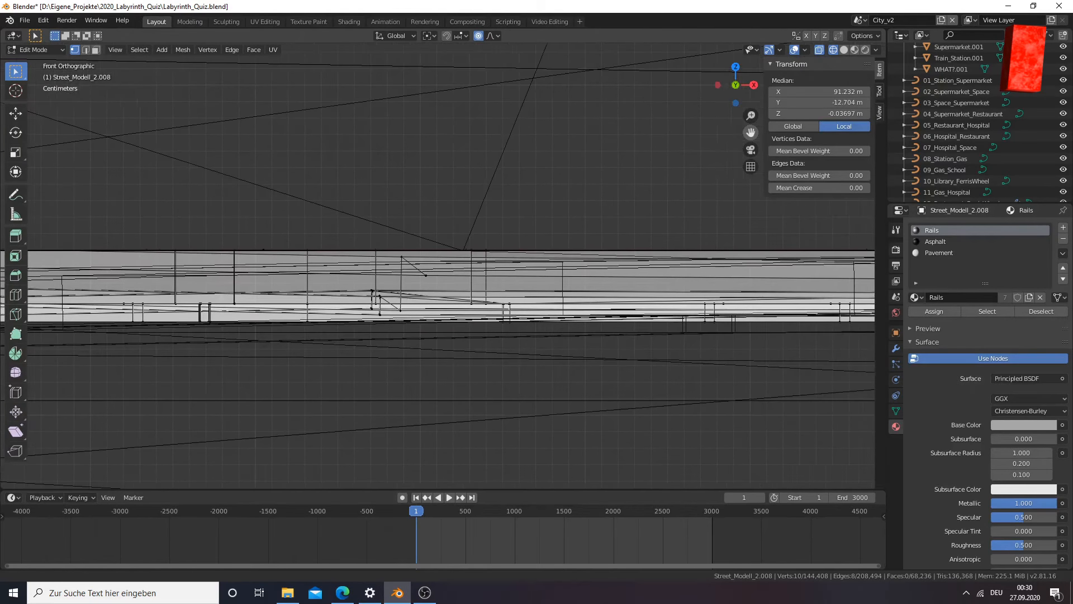
scroll(366, 306, "down", 6)
scroll(385, 306, "up", 6)
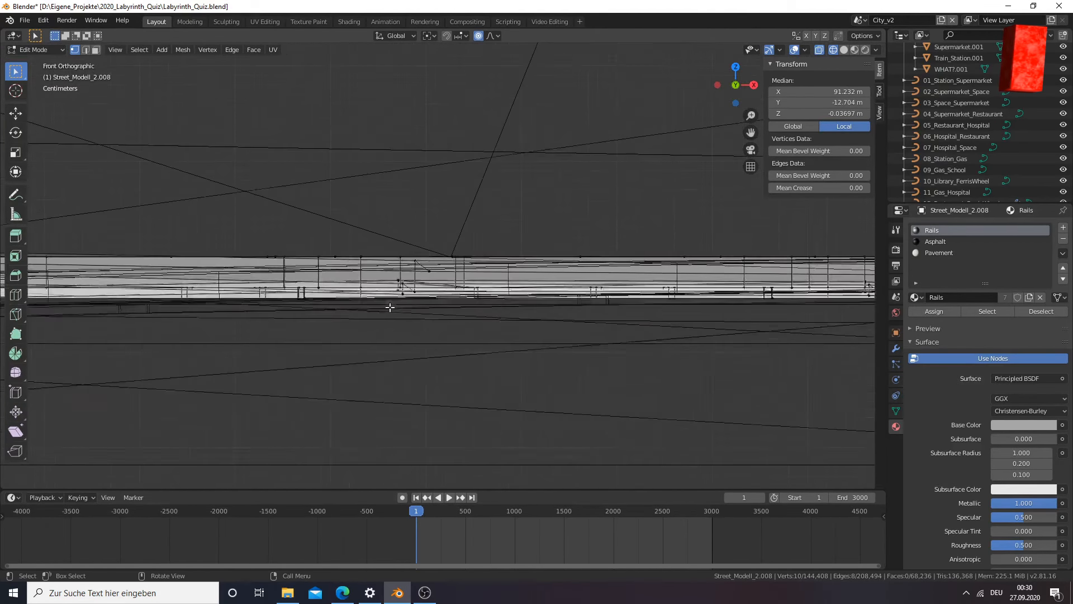
left_click_drag(761, 133, 1070, 110)
left_click_drag(184, 110, 747, 133)
scroll(544, 207, "down", 5)
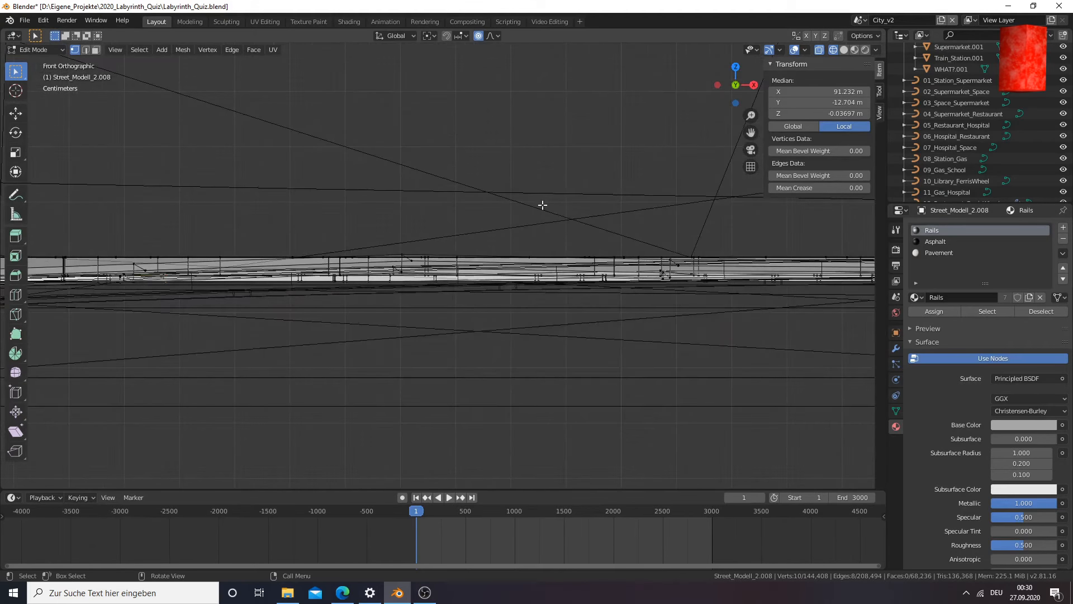
key("g")
key("Escape")
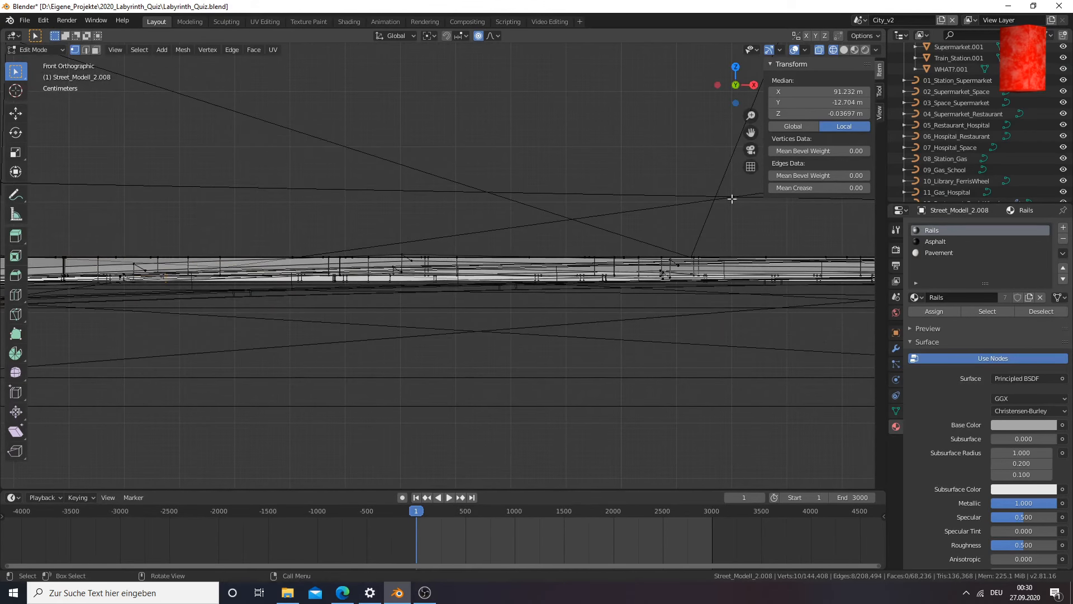
left_click_drag(751, 133, 762, 133)
scroll(422, 253, "up", 8)
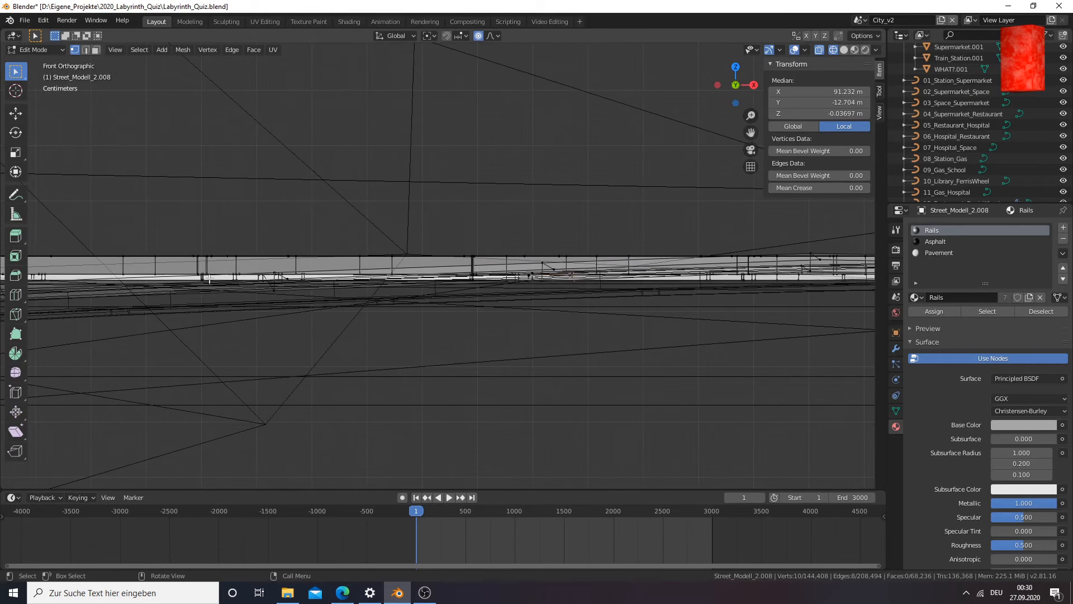
key("g")
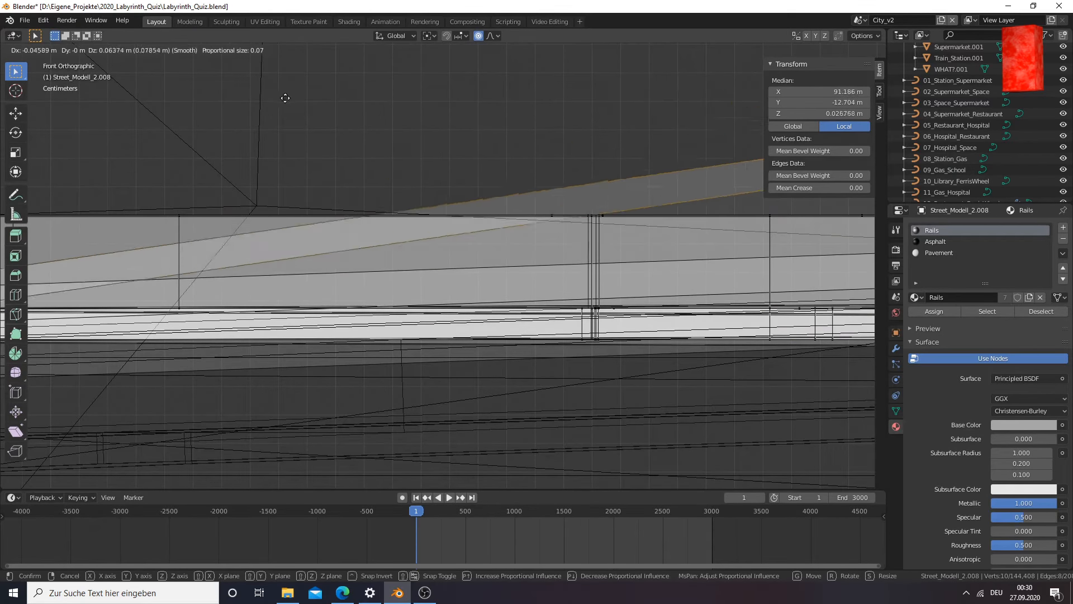
key("Escape")
left_click_drag(750, 132, 335, 136)
key("g")
key("z")
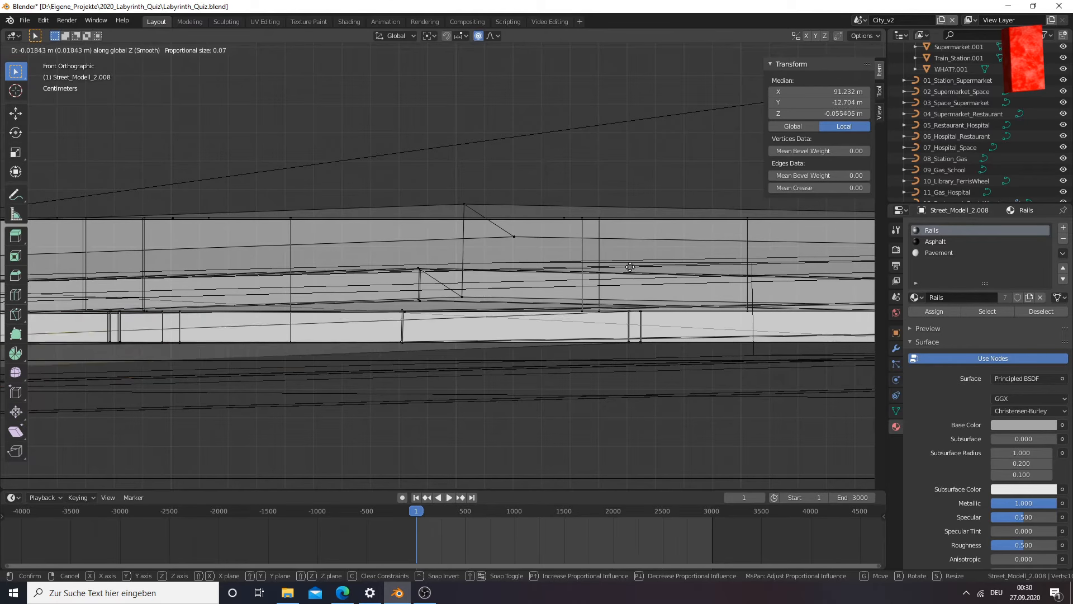
key("Escape")
left_click_drag(750, 131, 346, 318)
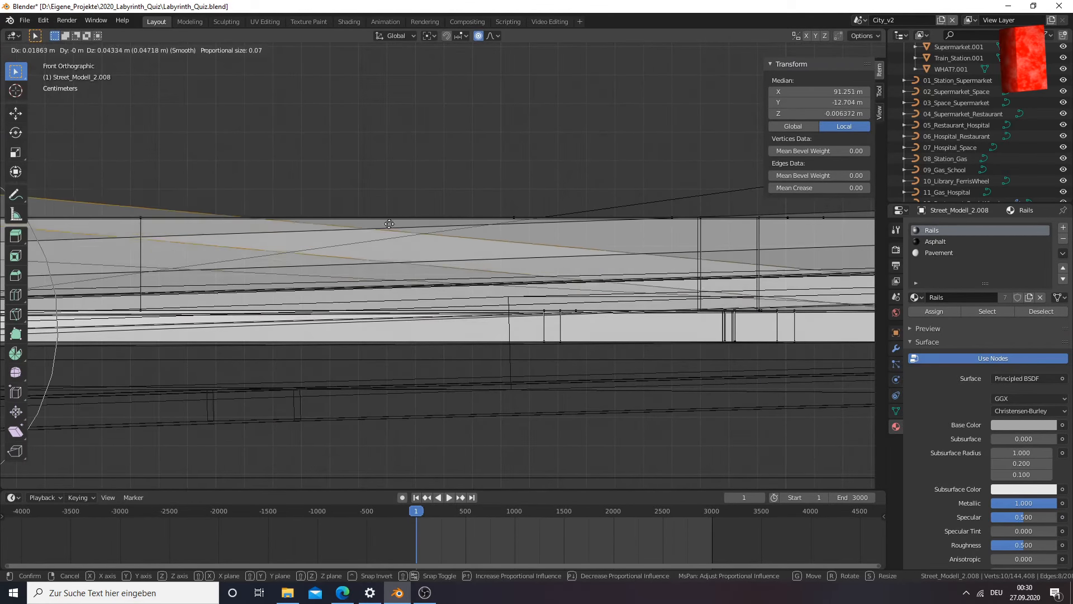
left_click_drag(751, 132, 310, 306)
key("g")
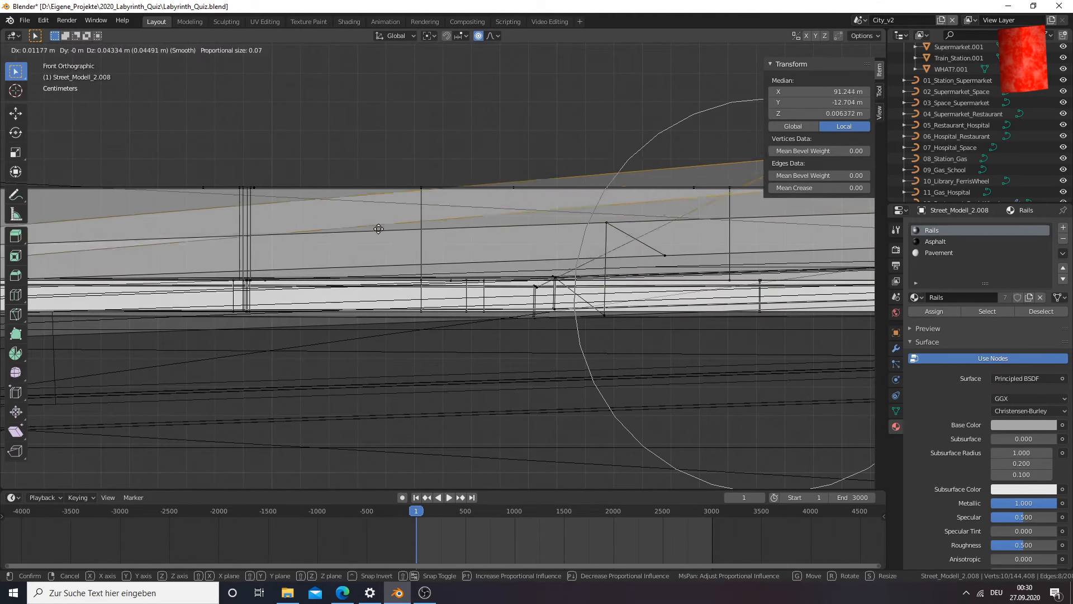
right_click(378, 228)
left_click_drag(751, 131, 314, 137)
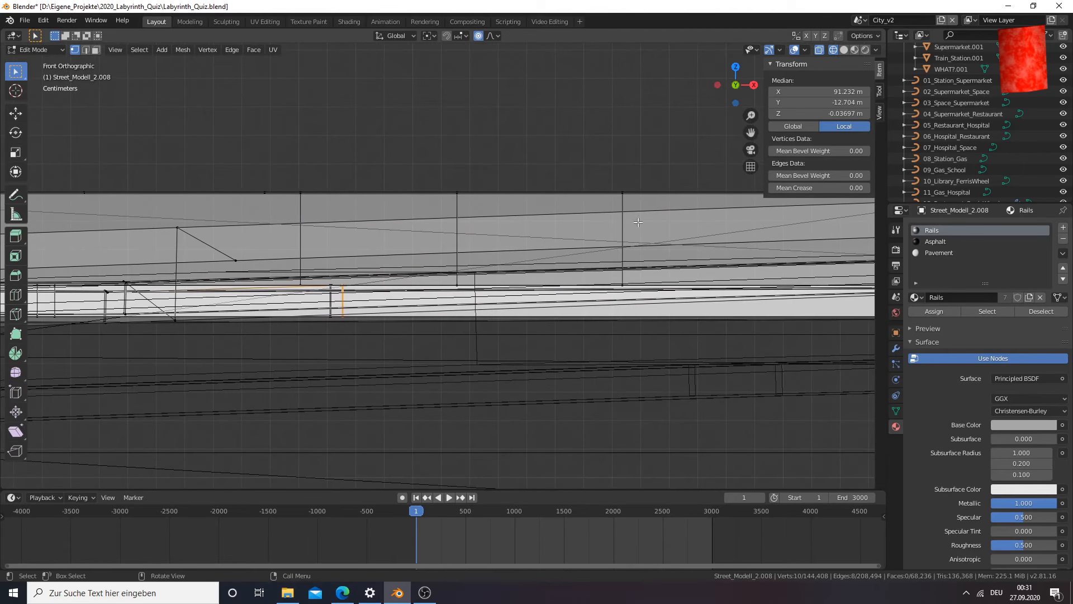
key("g")
left_click(582, 232)
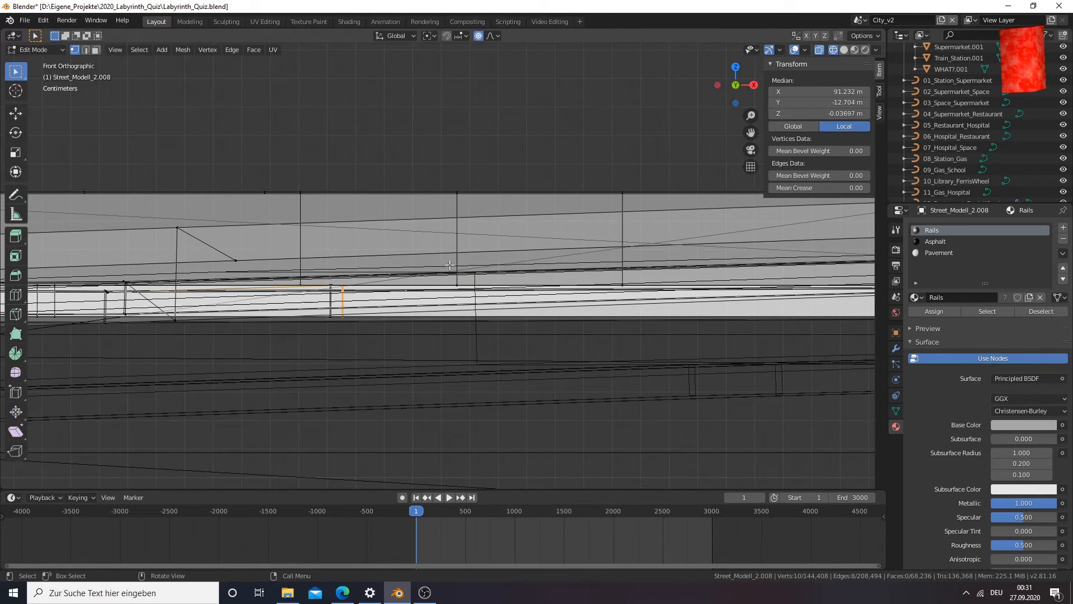
middle_click_drag(450, 265, 503, 271)
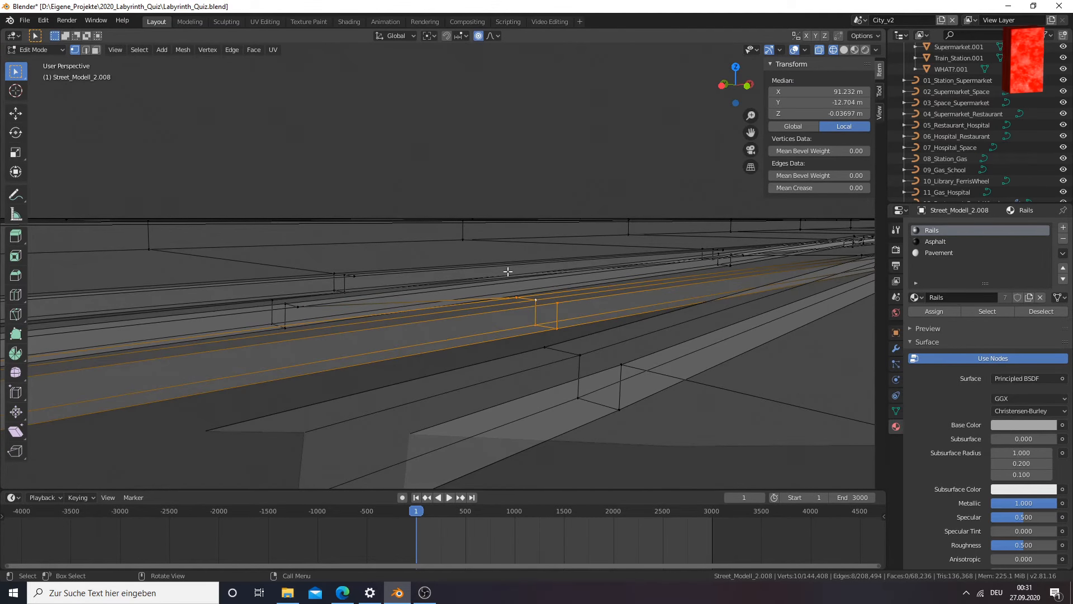
Lower the selected middle rail cross-section about 0.00218 m along Z in the front view
key("KP_1")
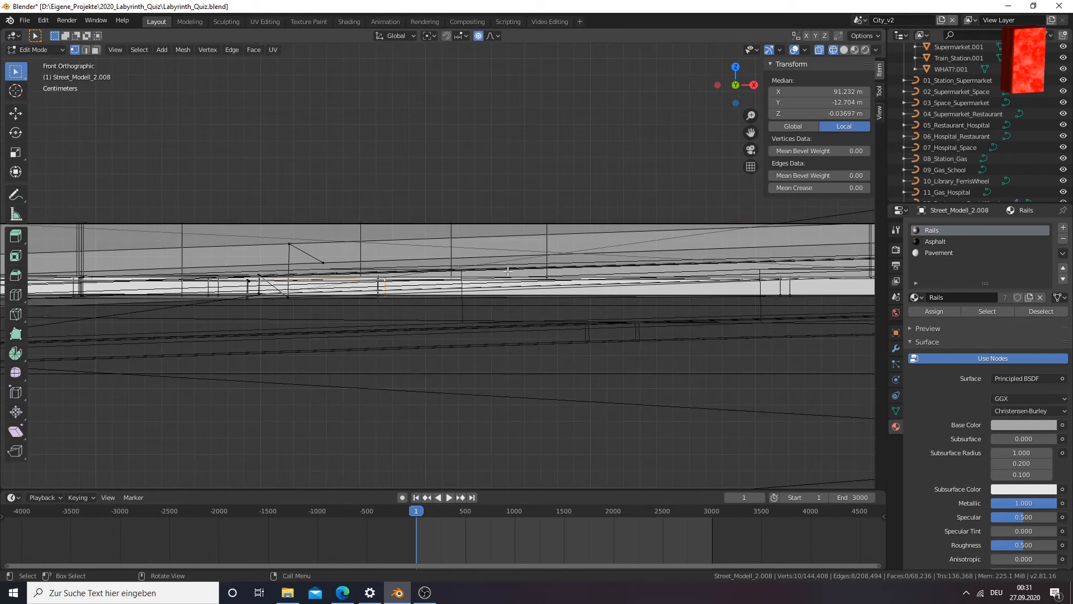
scroll(394, 284, "up", 1)
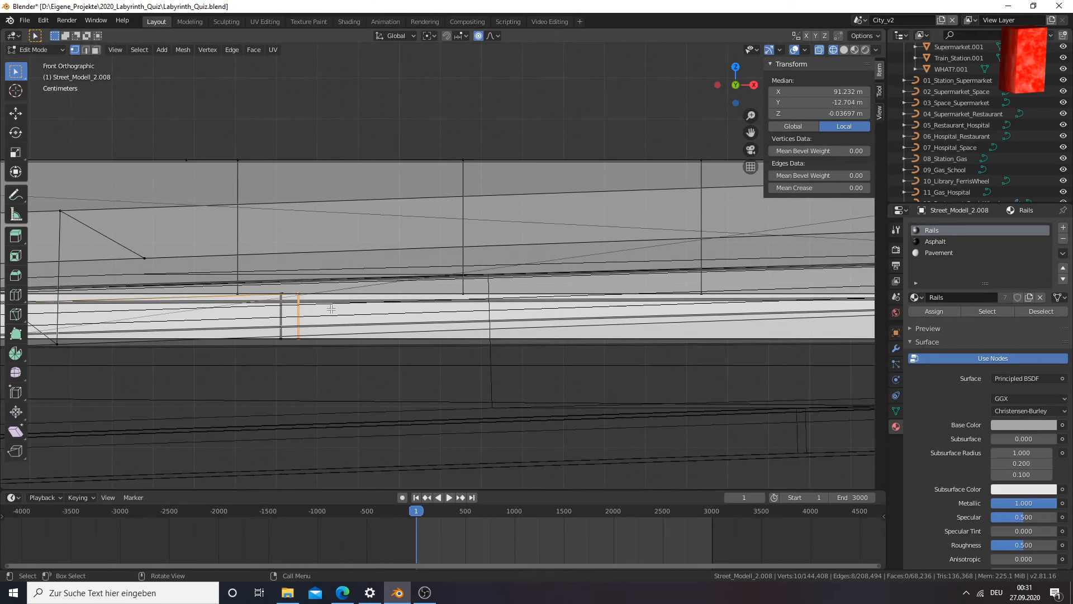
key("g")
key("z")
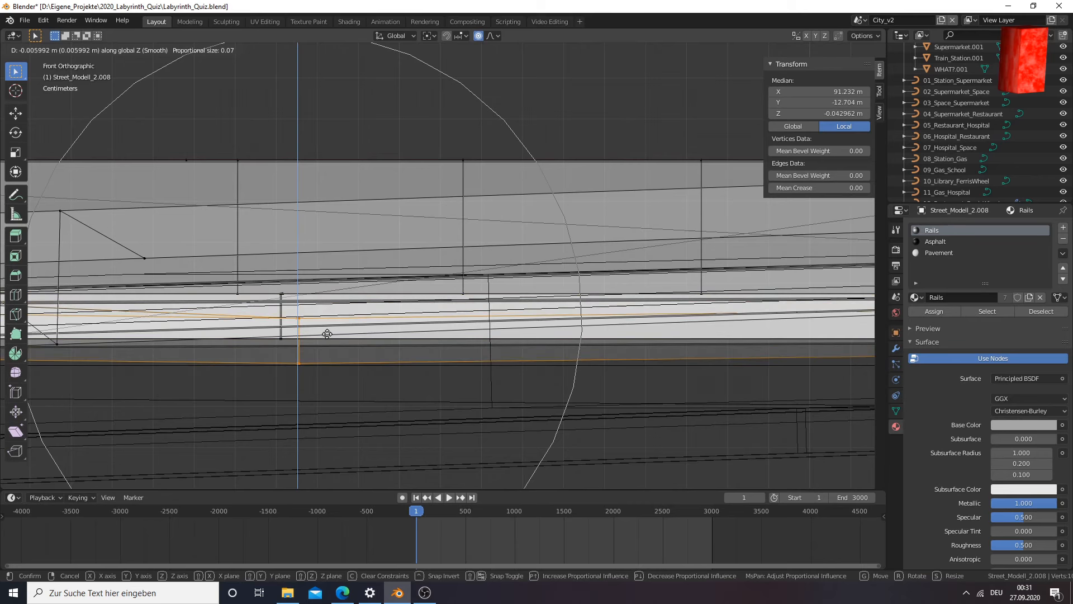
left_click(327, 318)
Examine the lowered cross-section and the rail surfaces along the whole fork in Material Preview shading
mouse_move(318, 328)
middle_mouse_down()
mouse_move(314, 336)
mouse_move(342, 347)
mouse_move(411, 354)
middle_mouse_up()
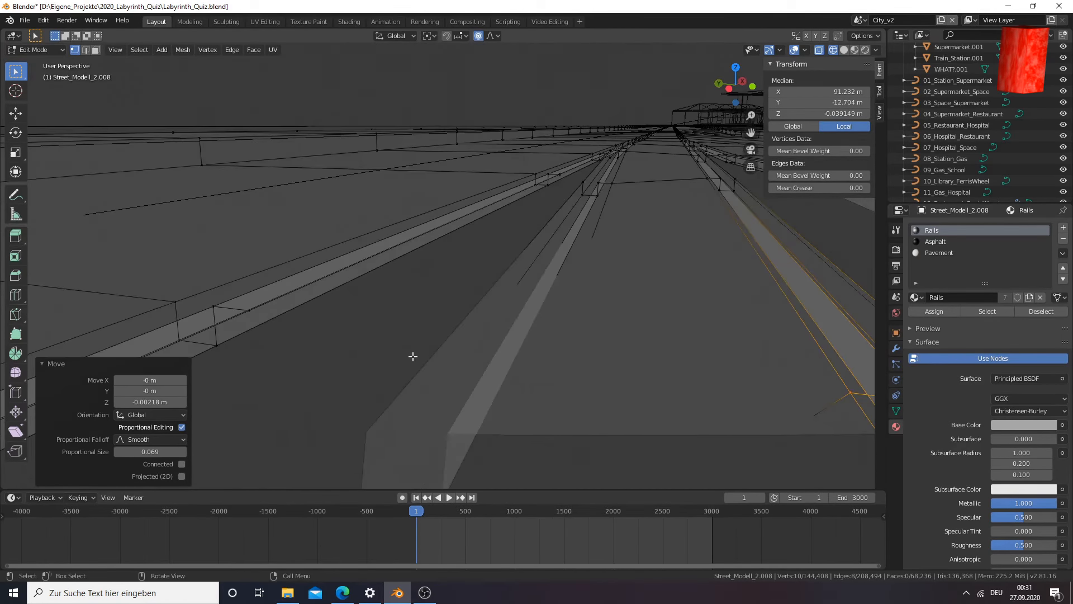
key("z")
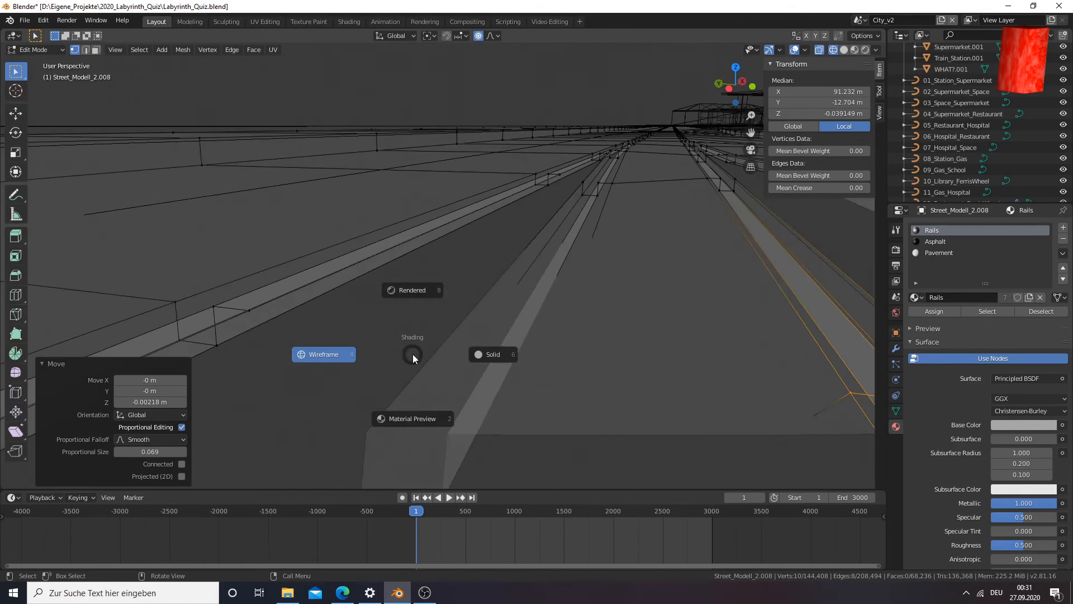
left_click(409, 420)
middle_click_drag(411, 417, 551, 177)
scroll(506, 306, "down", 1)
scroll(534, 313, "down", 4)
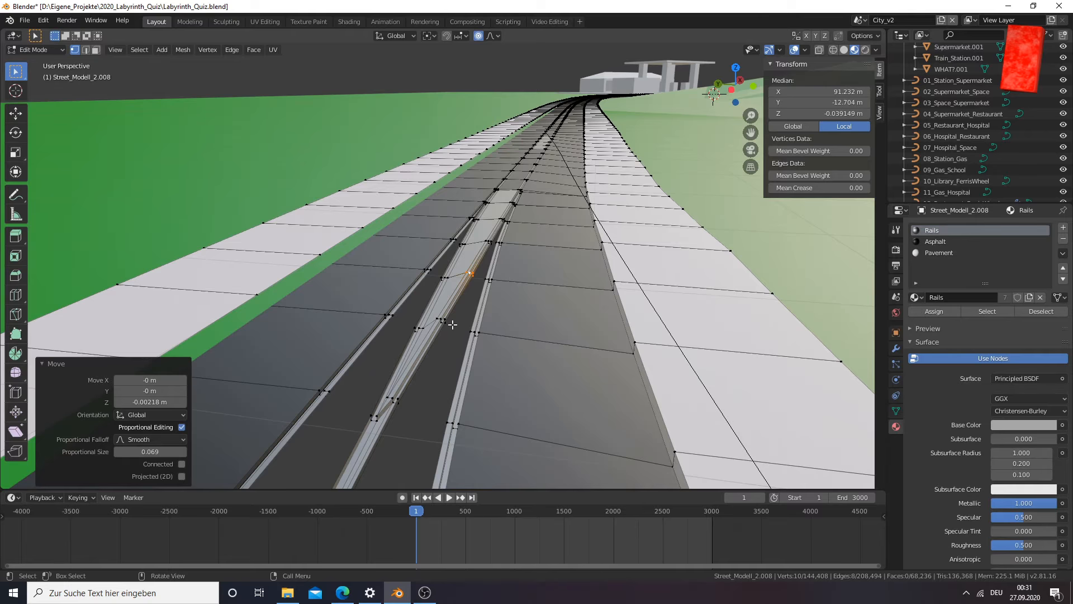
scroll(452, 325, "down", 2)
middle_click_drag(451, 358, 461, 346)
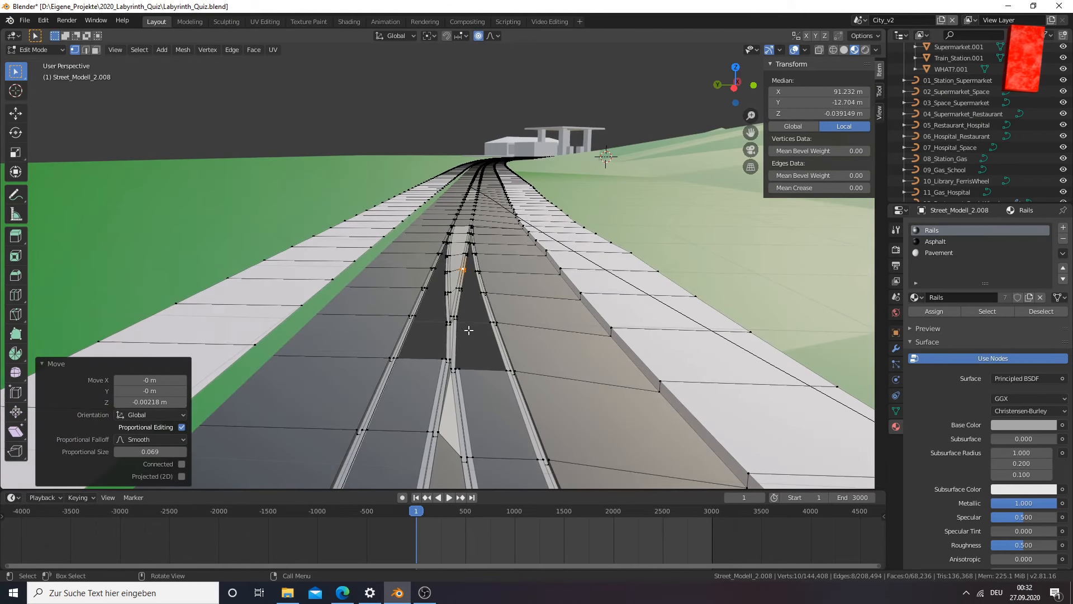
middle_click_drag(468, 326, 438, 366)
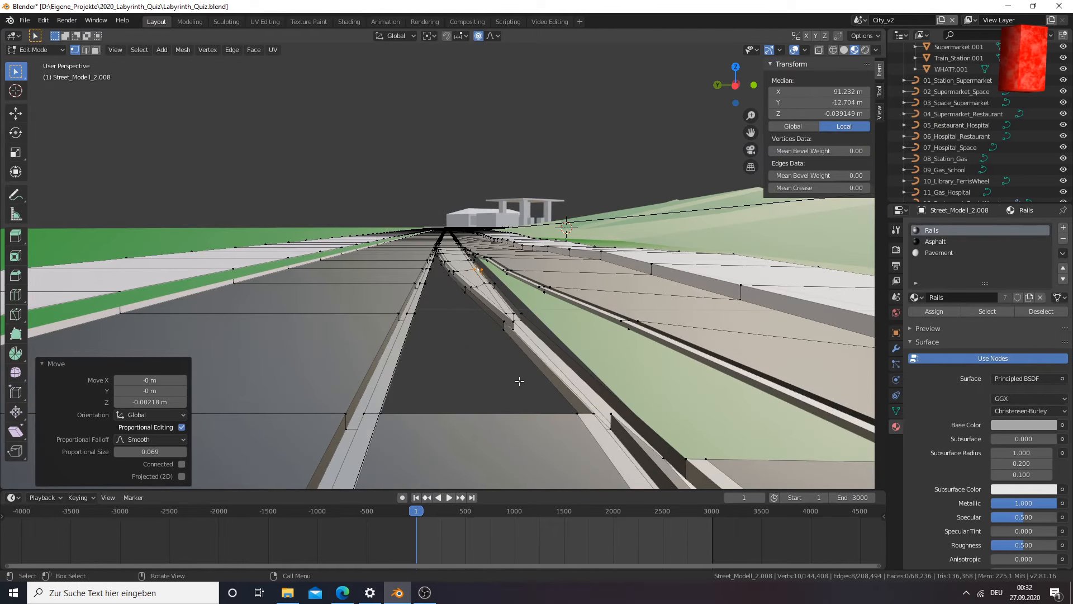
middle_click_drag(573, 409, 565, 412)
Select a vertex near the tip of the fork's middle rail and frame the view on it from above
left_click(420, 351)
middle_click_drag(529, 349, 514, 358)
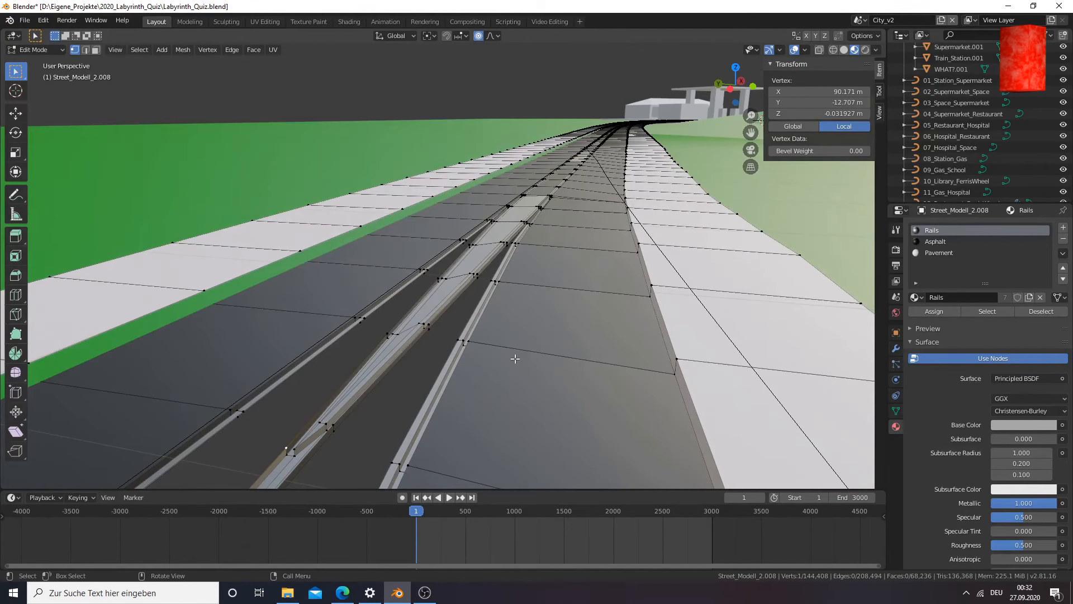
key("KP_Decimal")
middle_click_drag(569, 287, 576, 249)
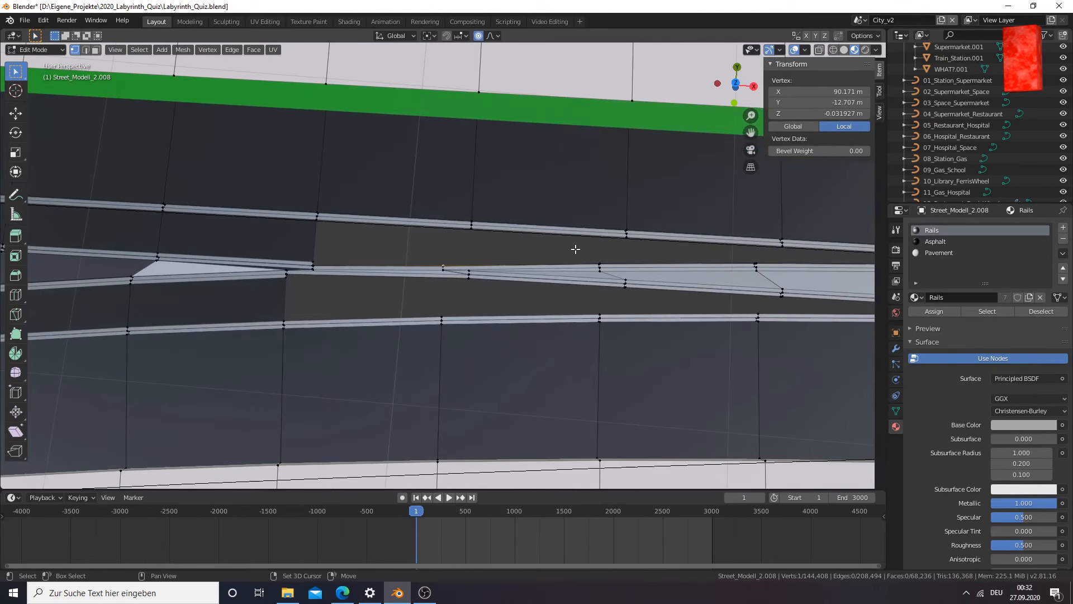
Select three consecutive vertices along the middle rail's edge facing the green strip, starting from the fork's tip
left_click(600, 263, "shift")
left_click(603, 262)
scroll(594, 250, "up", 5)
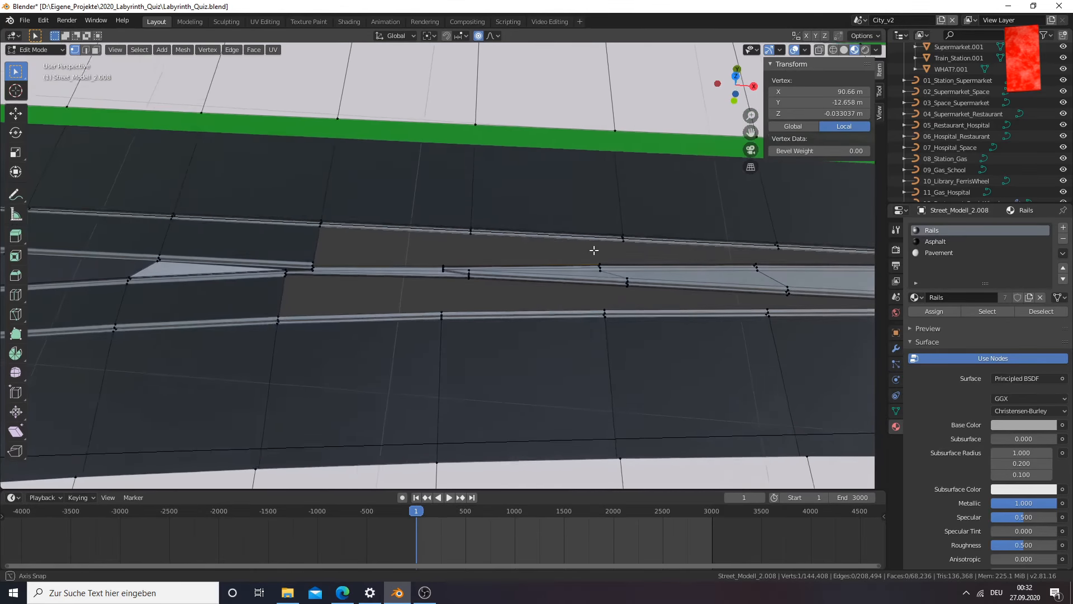
left_click(443, 247, "shift")
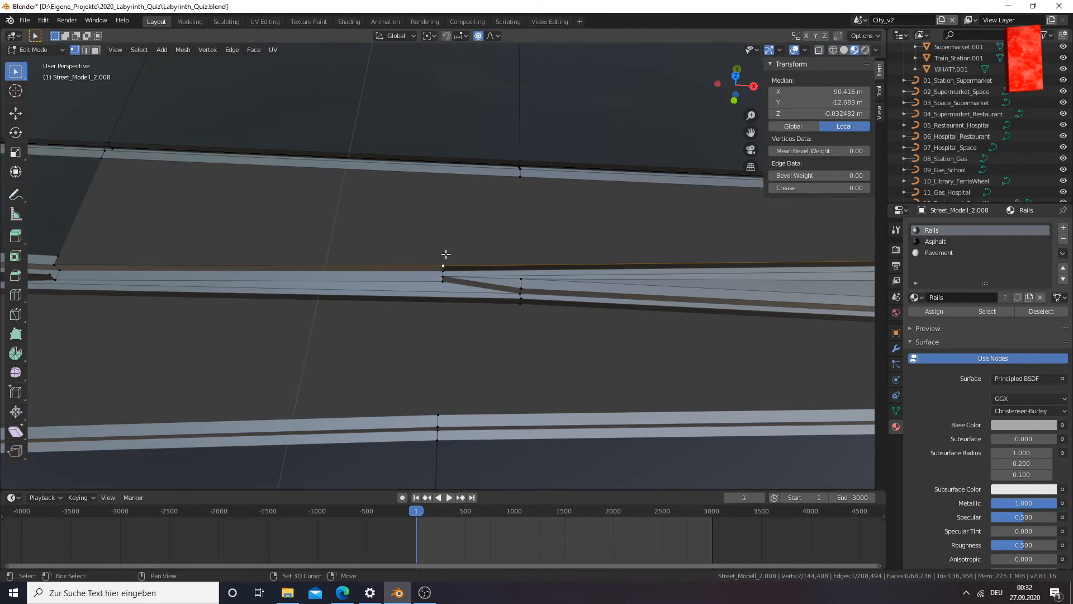
left_click_drag(751, 133, 667, 177)
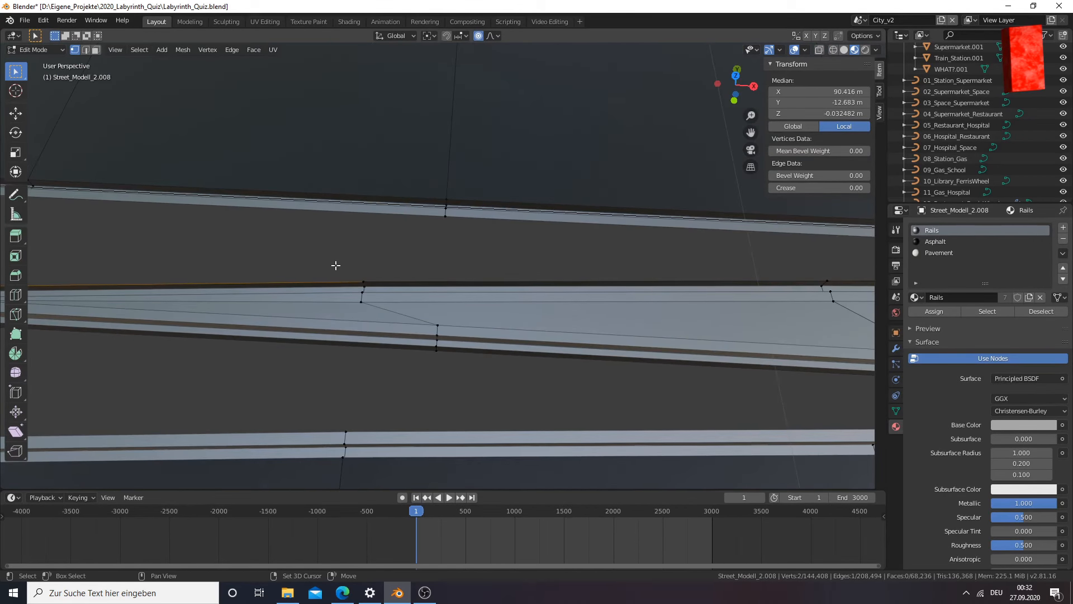
left_click(366, 274)
left_click(364, 269)
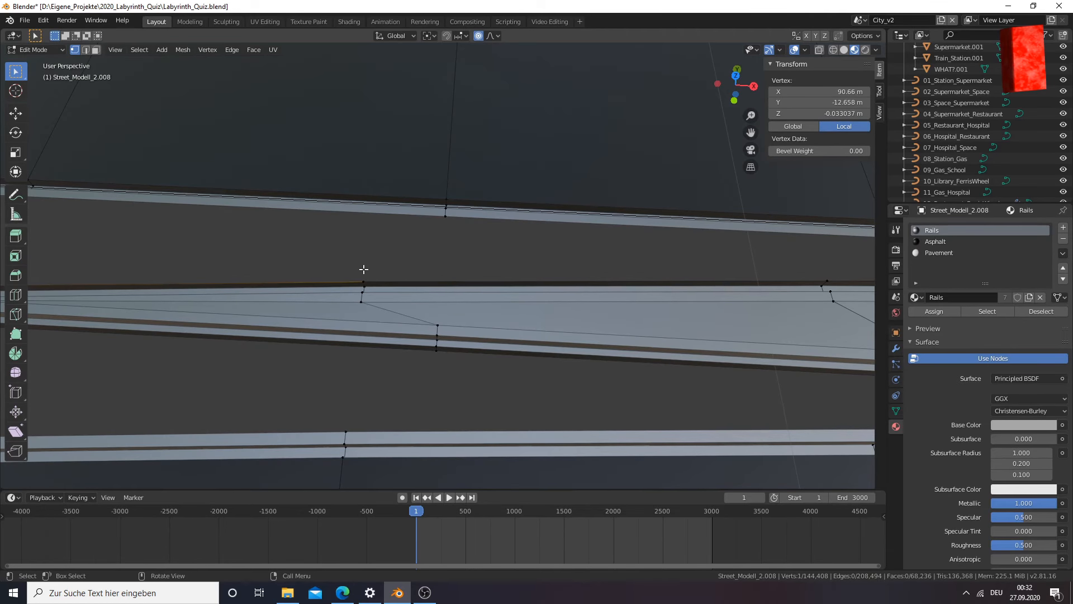
middle_click_drag(365, 270, 501, 236)
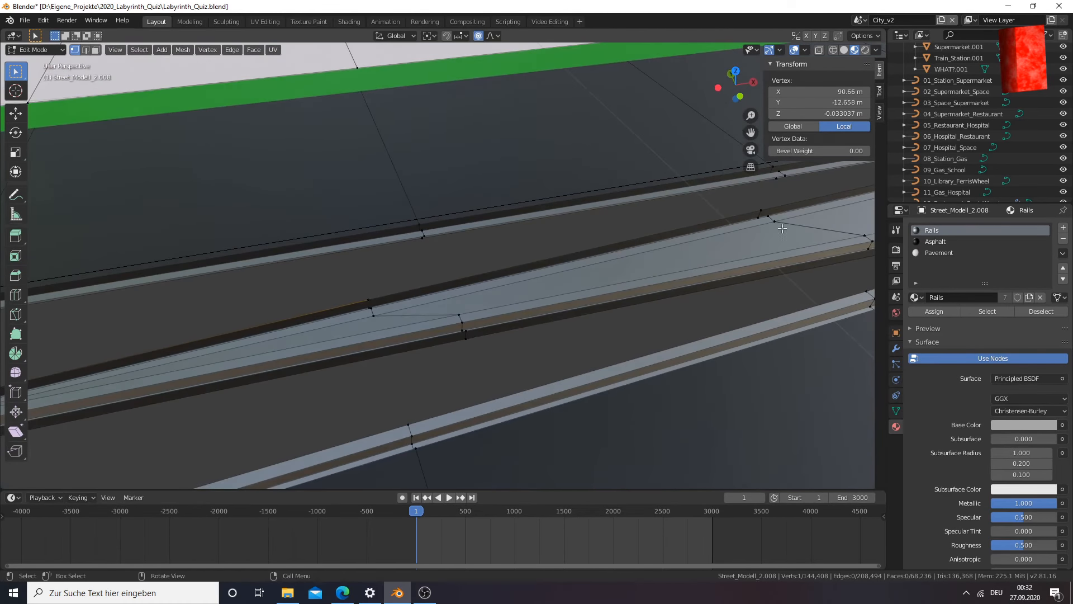
left_click(756, 200, "shift")
scroll(280, 257, "down", 3)
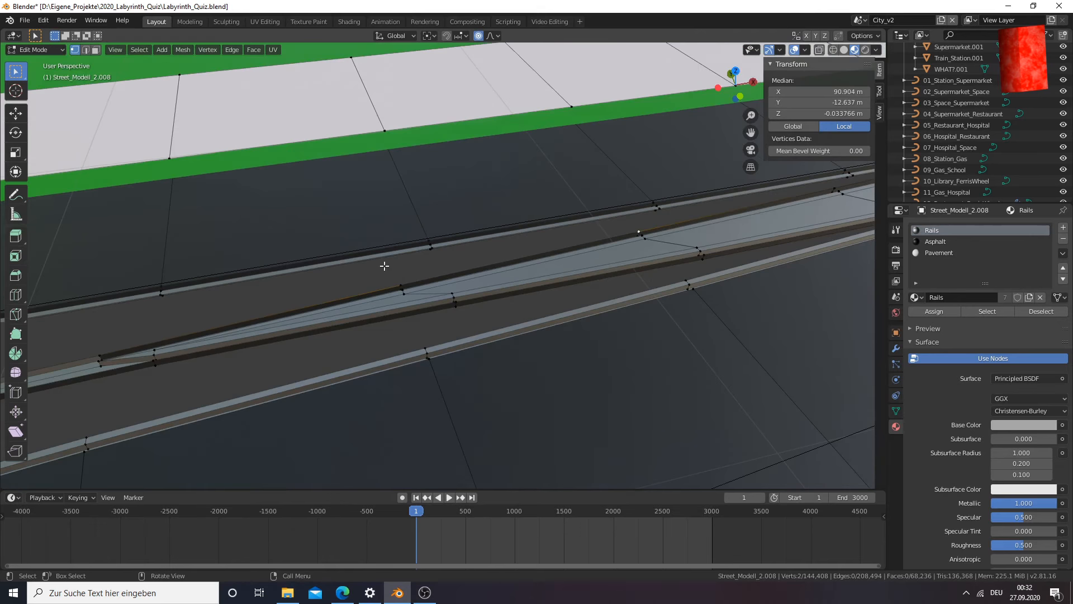
left_click(102, 343, "shift")
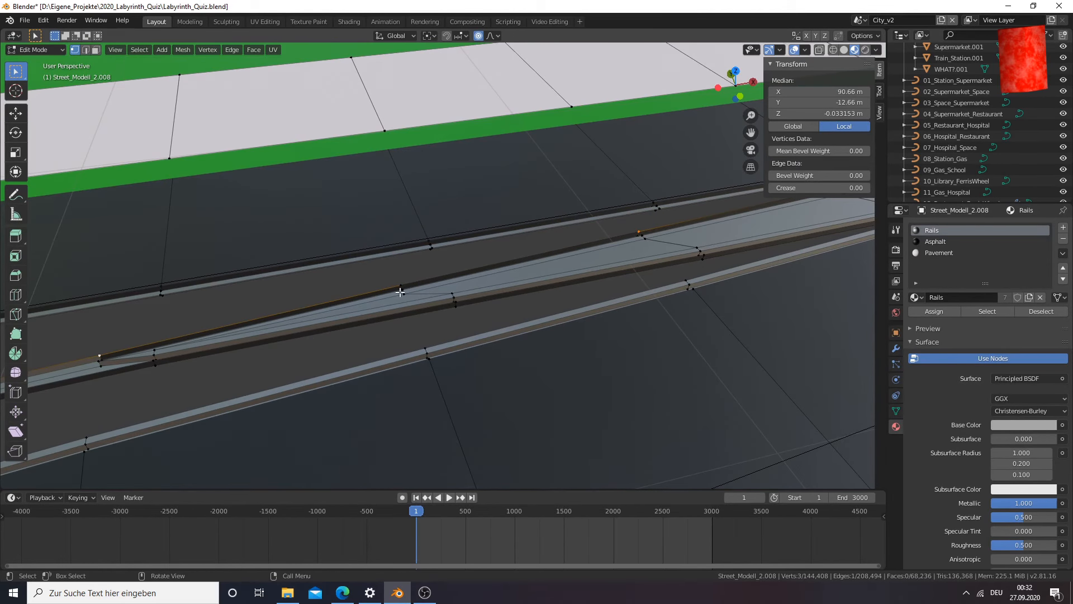
key("KP_7")
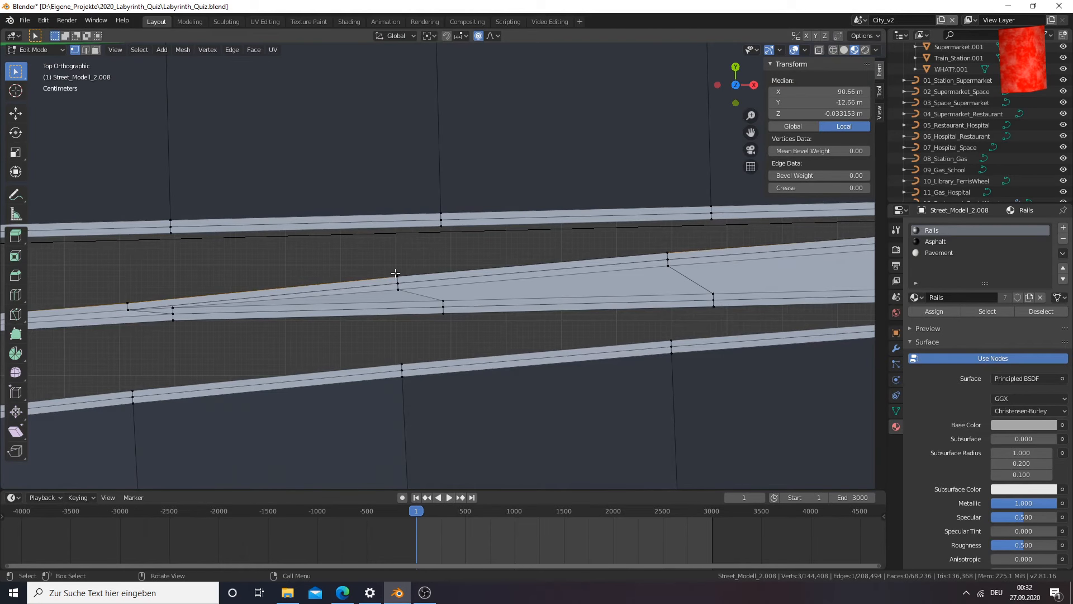
scroll(395, 274, "up", 2)
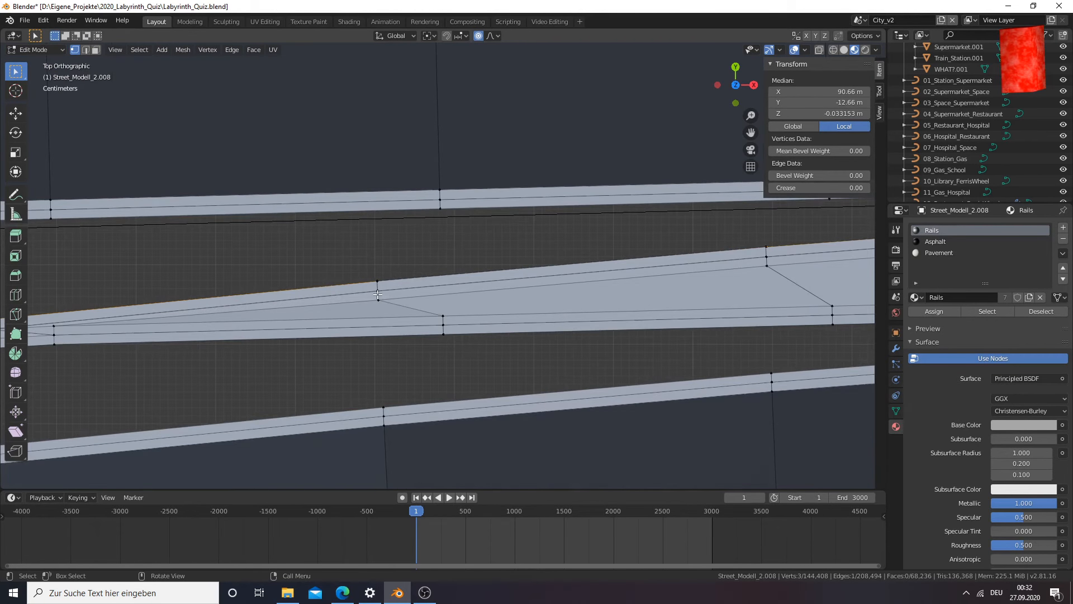
key("g")
key("z")
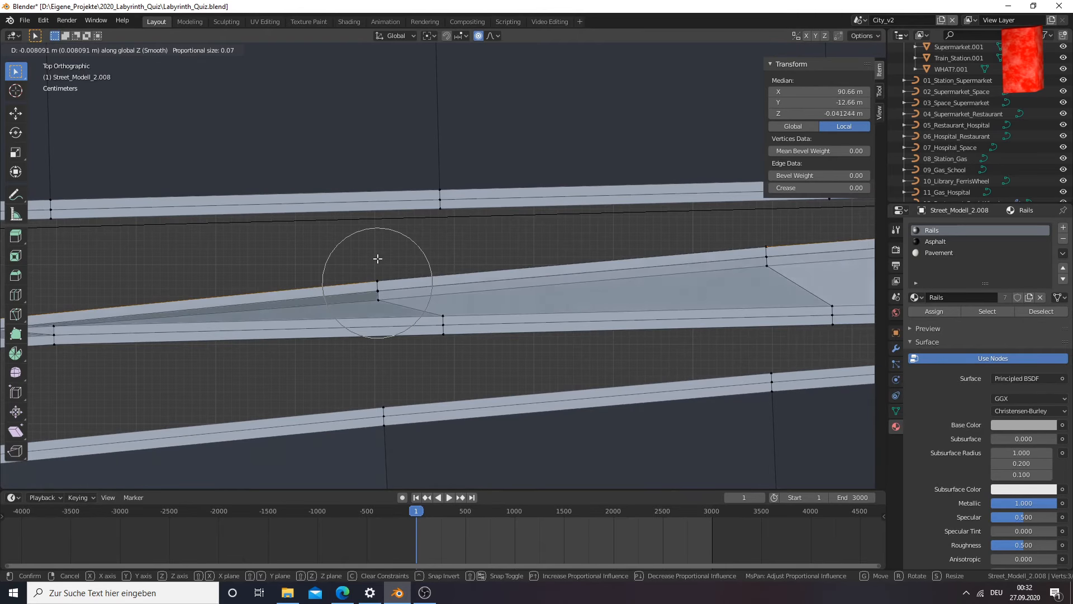
right_click(377, 258)
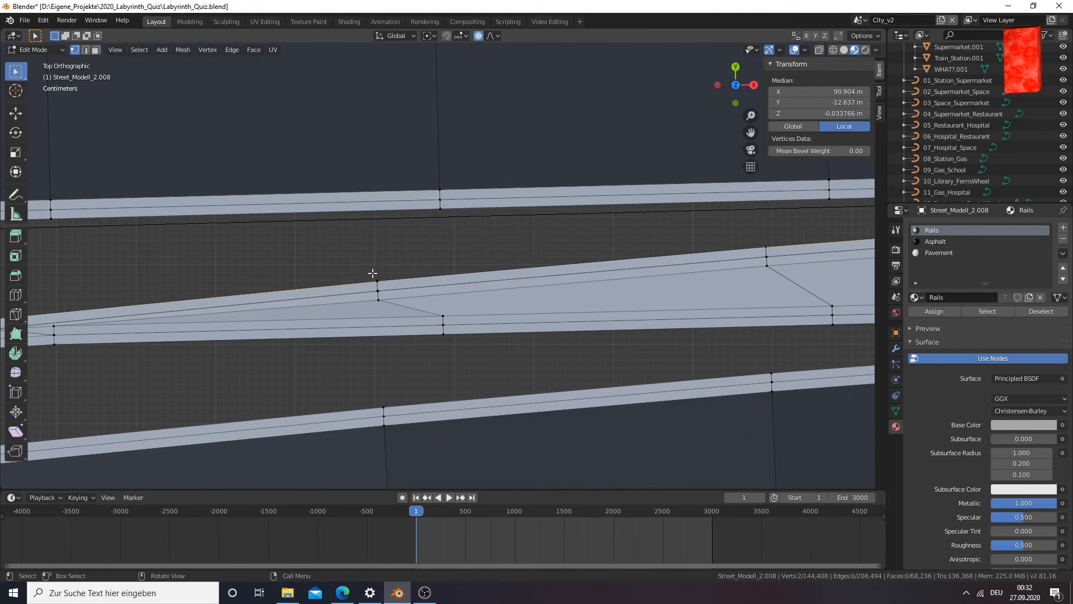
Try to extrude the selected rail-edge vertices in the top view and undo the extrusion
key("e")
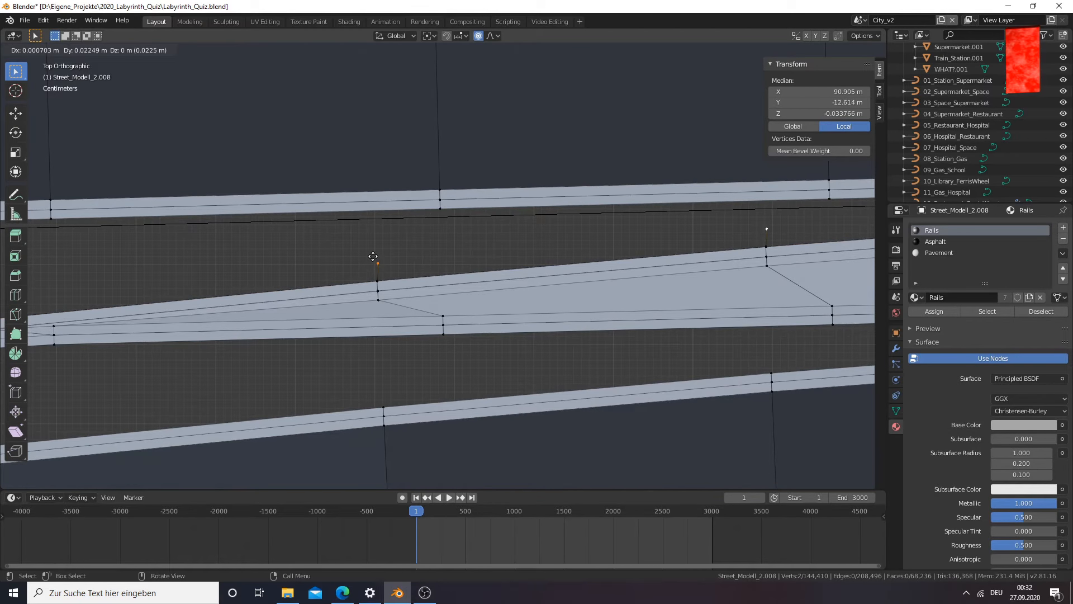
right_click(376, 249)
middle_click_drag(376, 249, 384, 280)
scroll(374, 276, "down", 3)
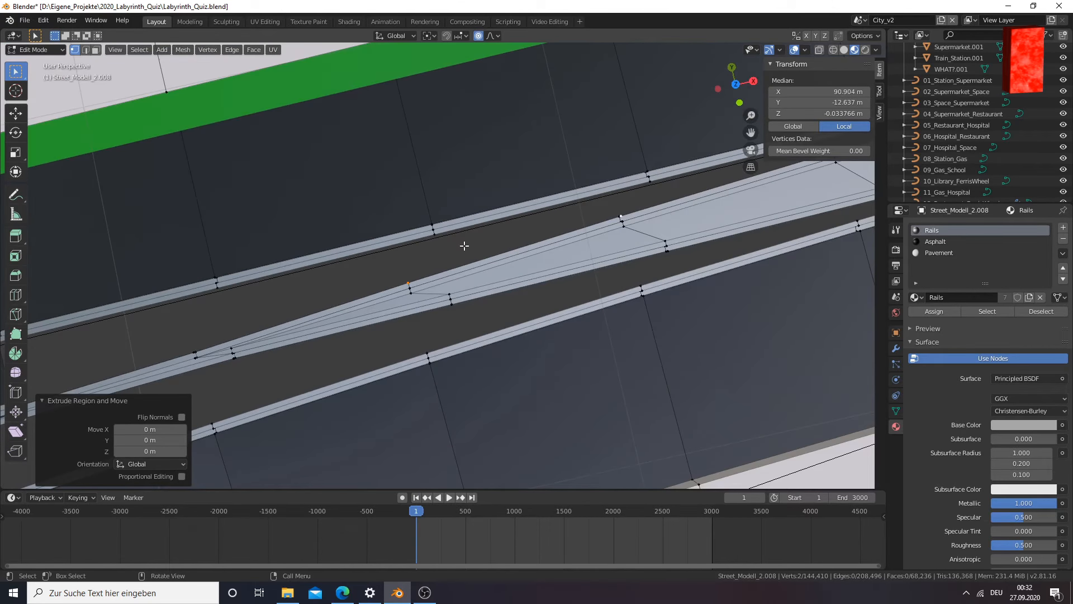
key("KP_7")
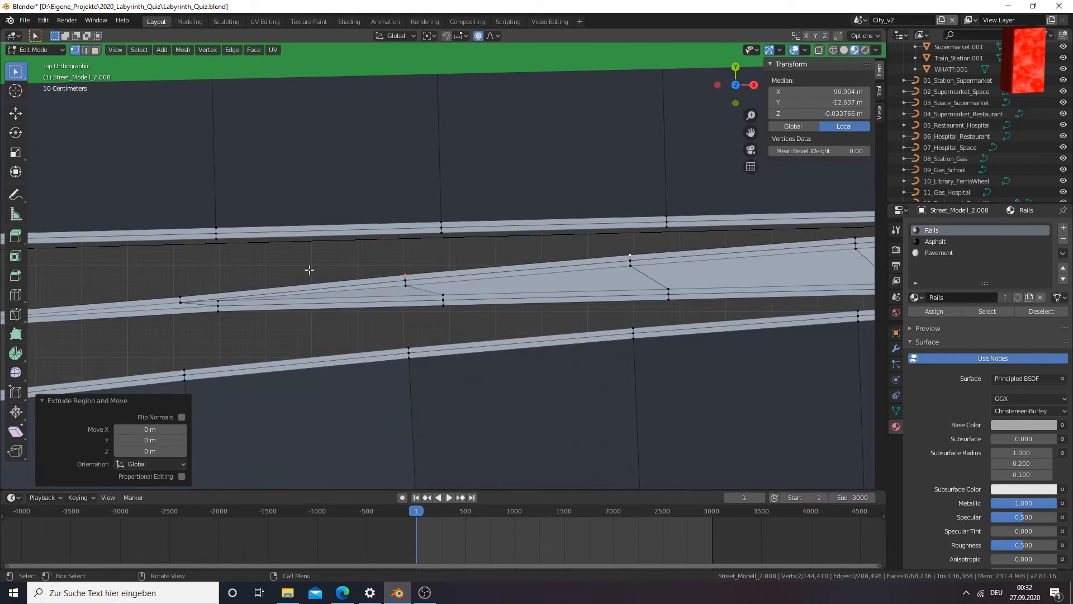
key("g")
right_click(378, 272)
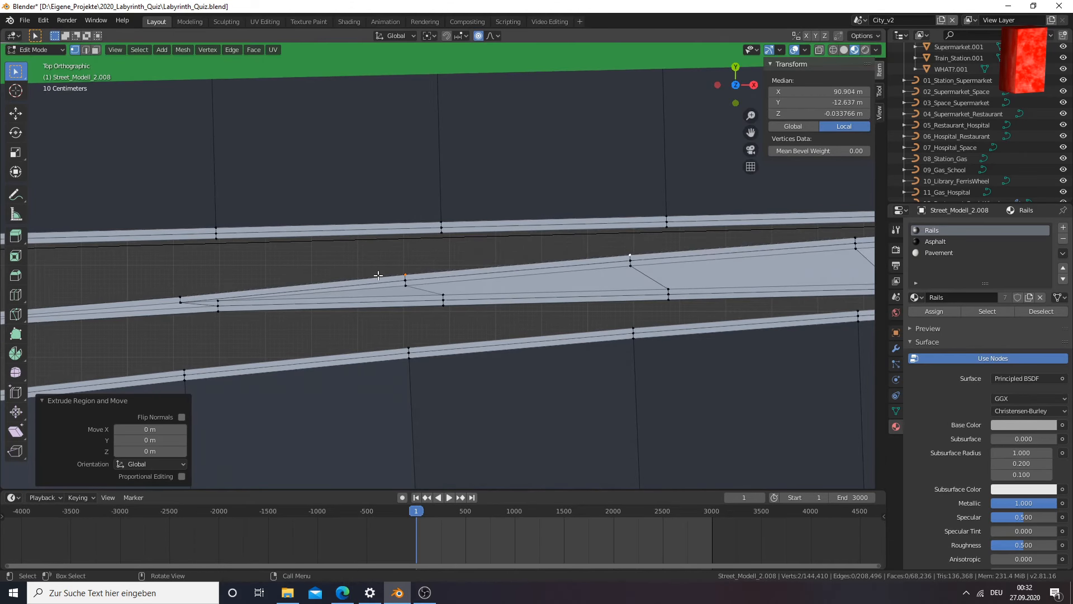
key("ctrl+z")
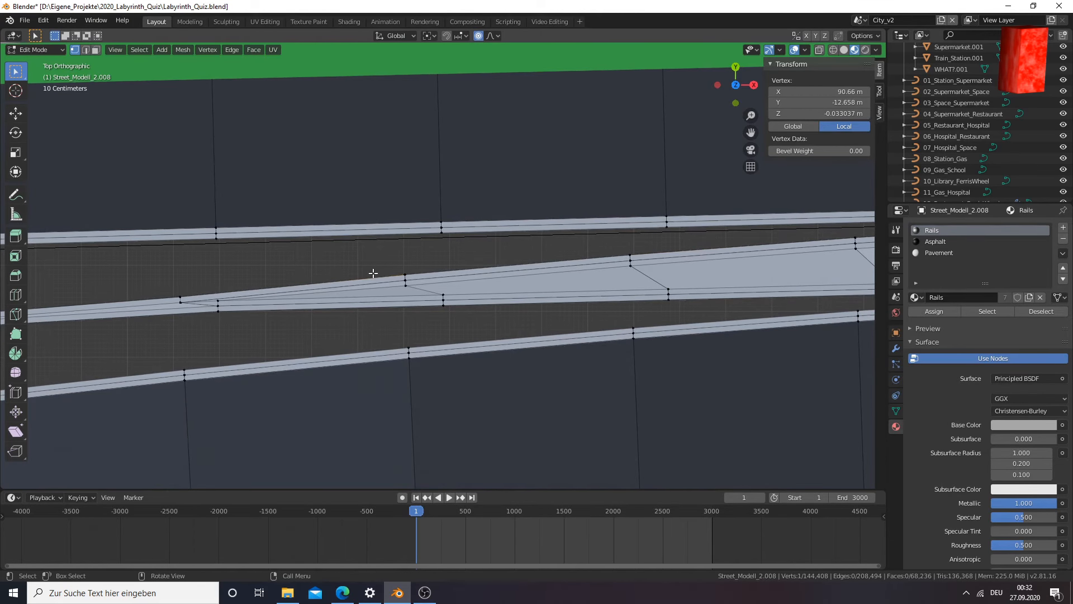
Extrude the three vertices along the middle rail's edge facing the green strip, leaving the copies in place
key("e")
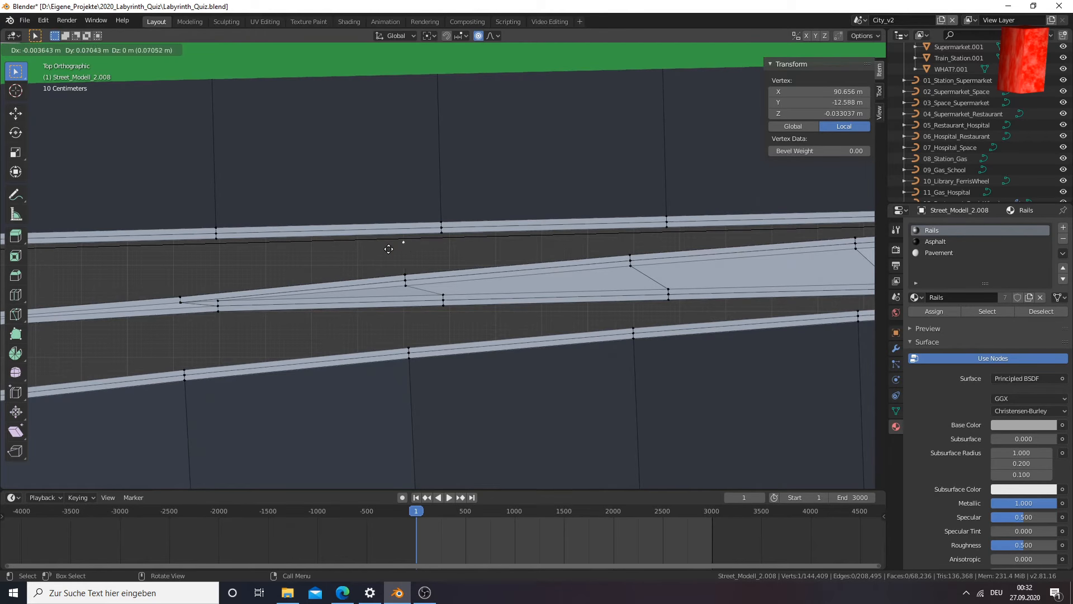
right_click(399, 270)
left_click(180, 299, "shift")
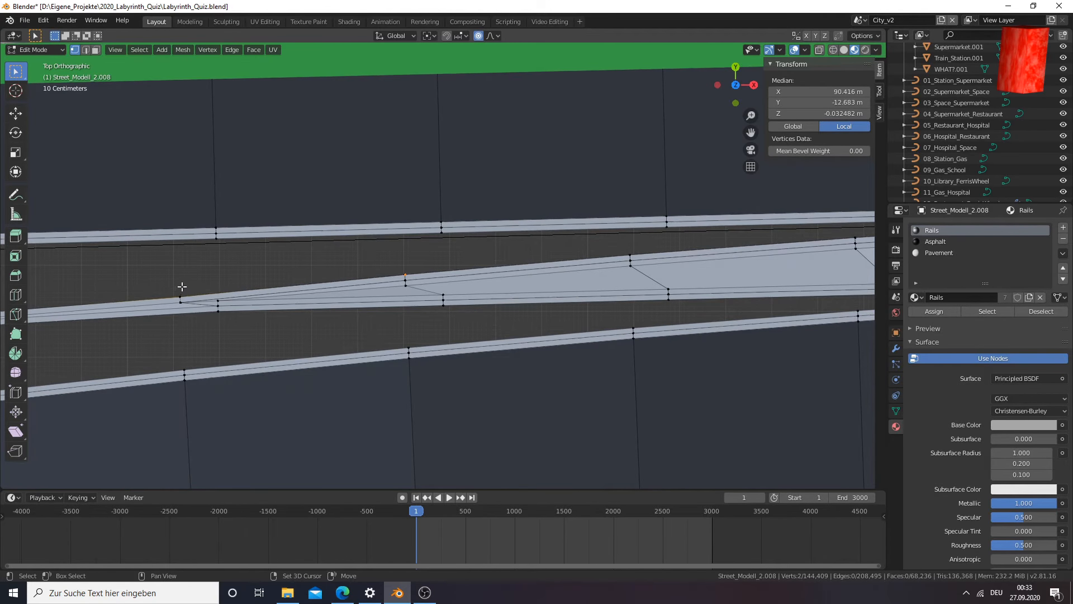
left_click(630, 247, "shift")
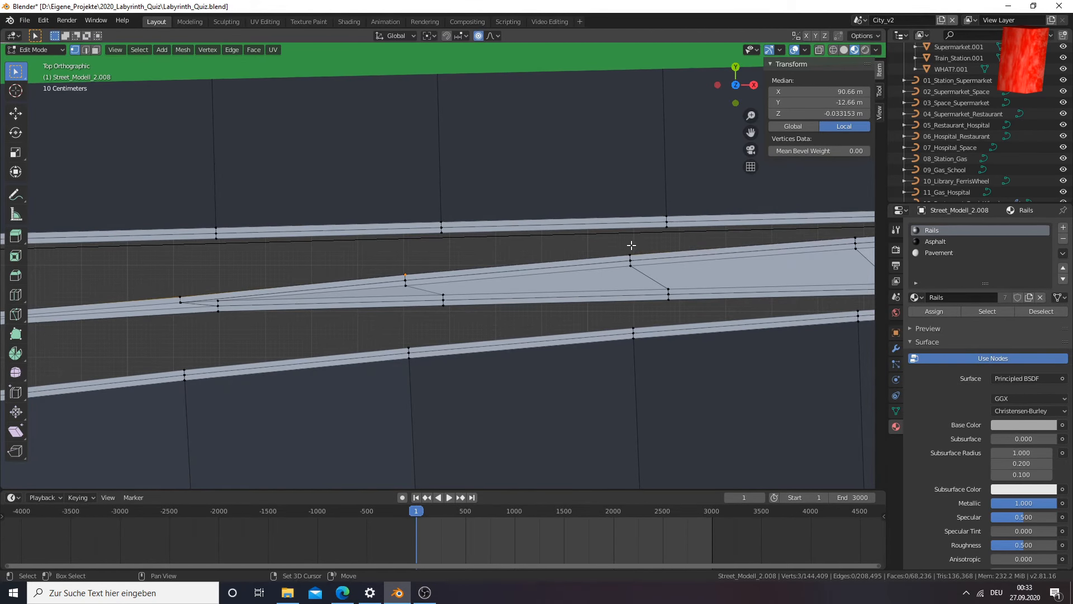
key("e")
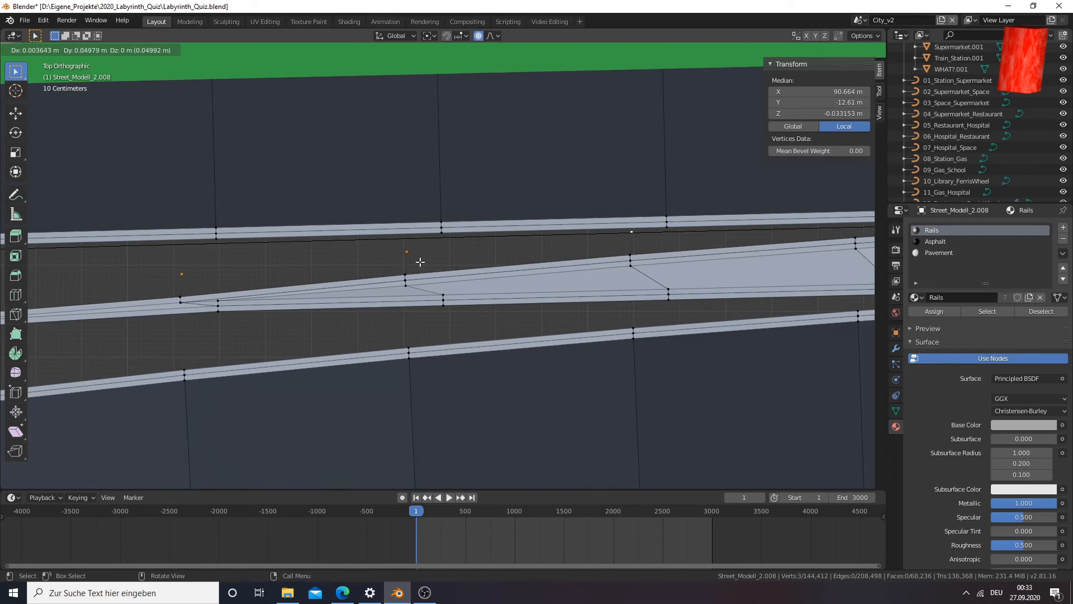
key("Escape")
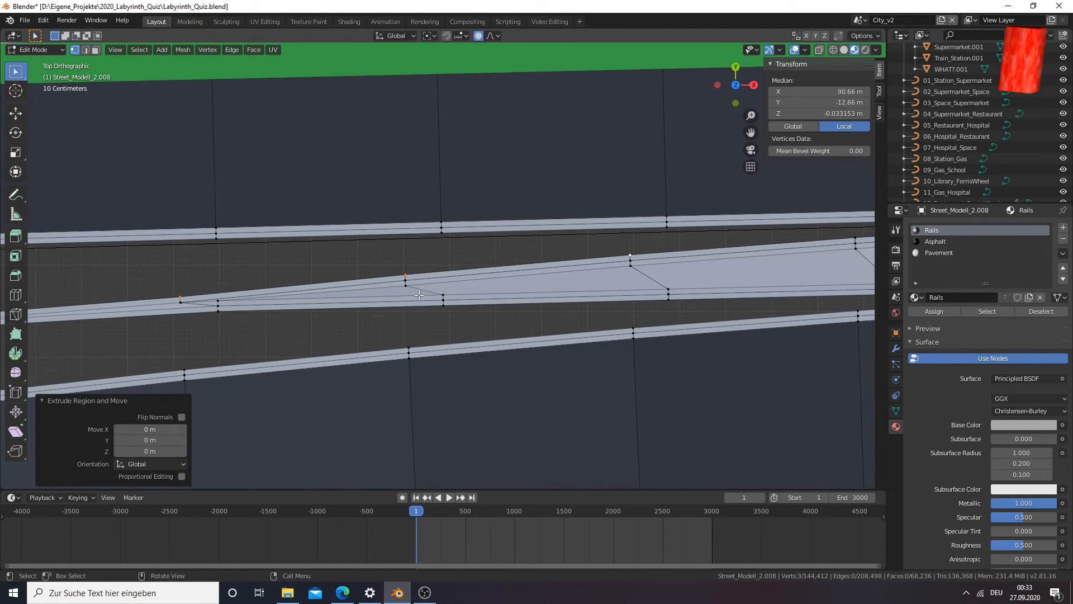
key("g")
key("y")
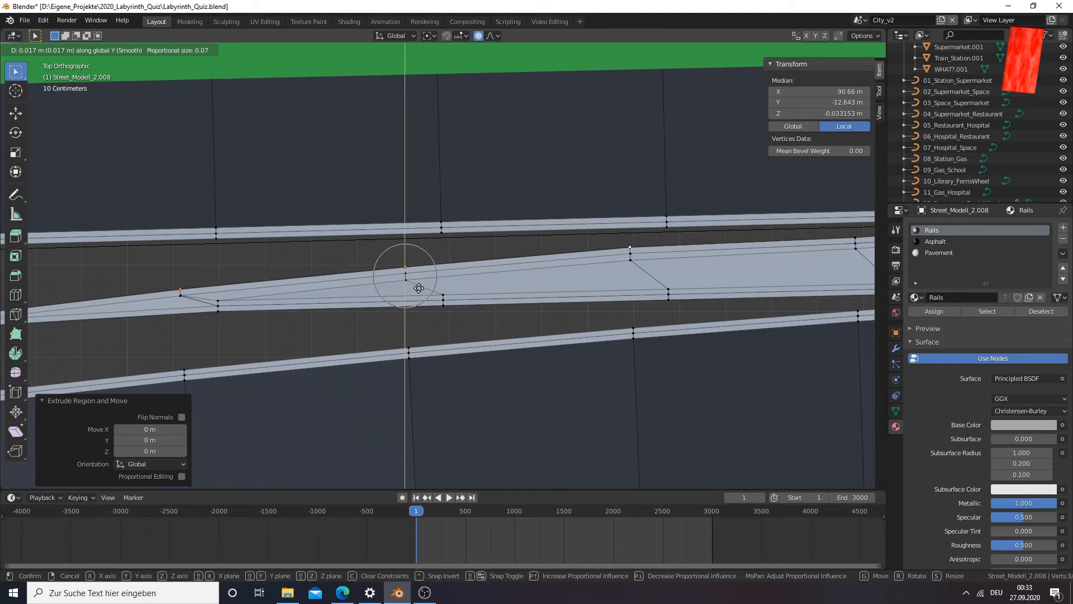
key("Escape")
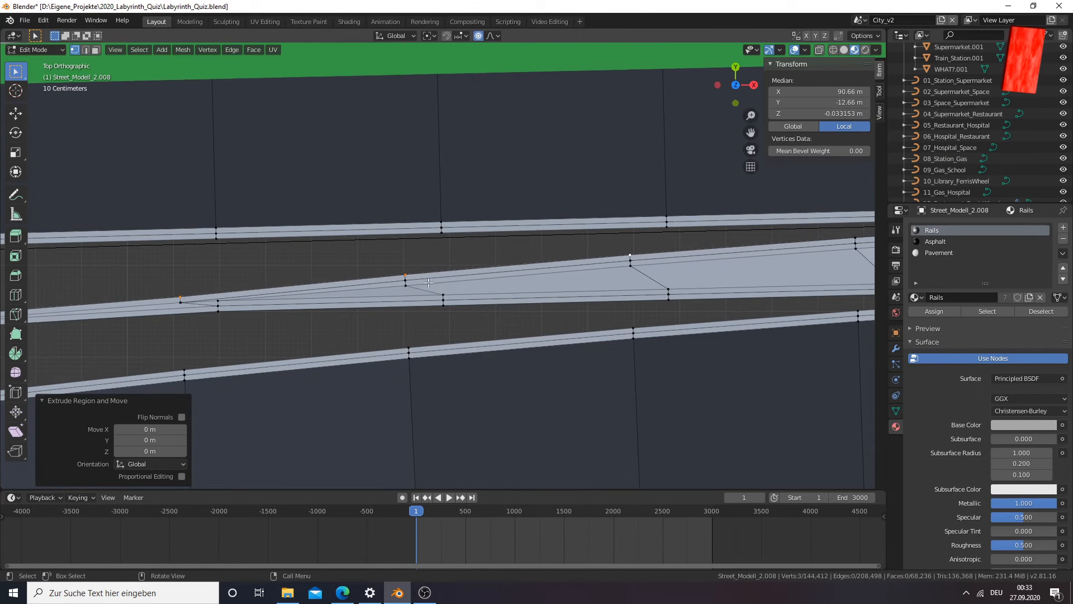
Turn off proportional editing and reselect the three vertices along the middle rail's edge near the fork's tip
key("alt+a")
left_click(477, 36)
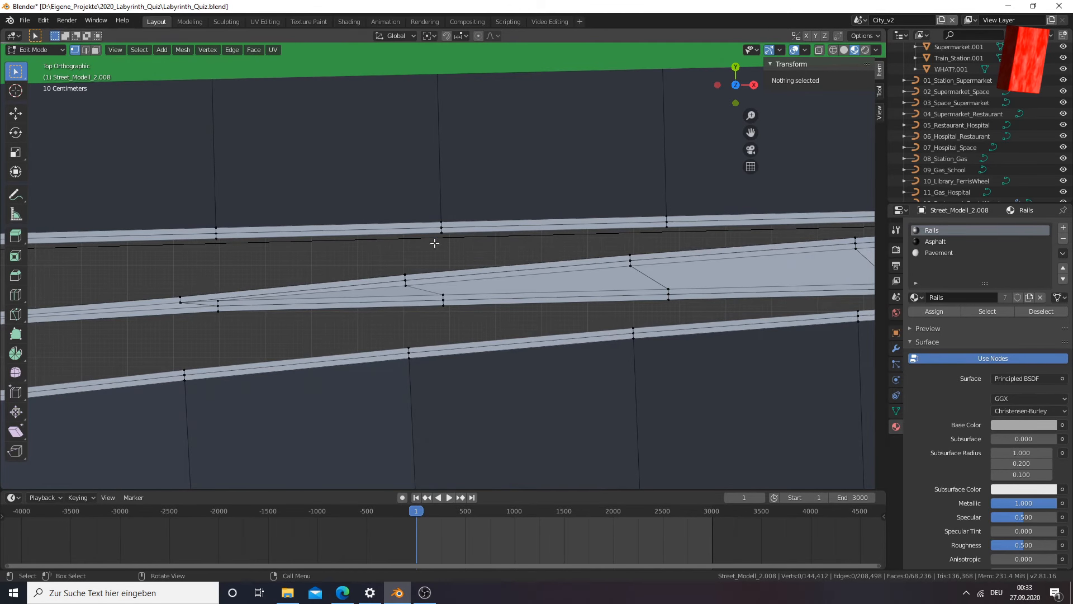
middle_click_drag(189, 292, 200, 270)
left_click(169, 307)
middle_click_drag(169, 308, 414, 304)
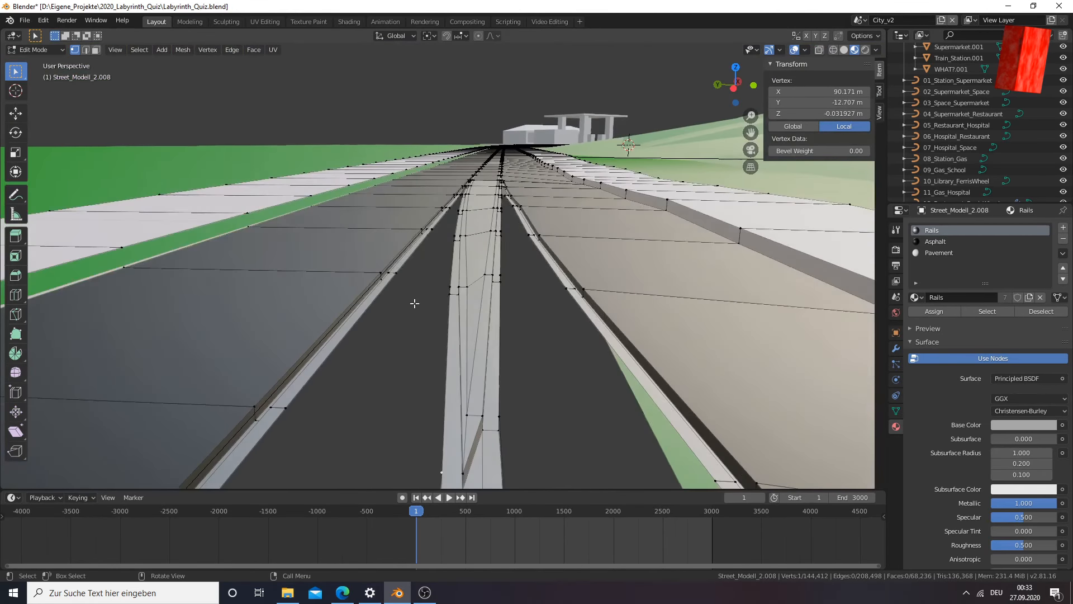
left_click(450, 264, "shift")
left_click(450, 274, "shift")
left_click(449, 263, "shift")
middle_click_drag(450, 276, 440, 273)
left_click(439, 272, "shift")
left_click(445, 273, "shift")
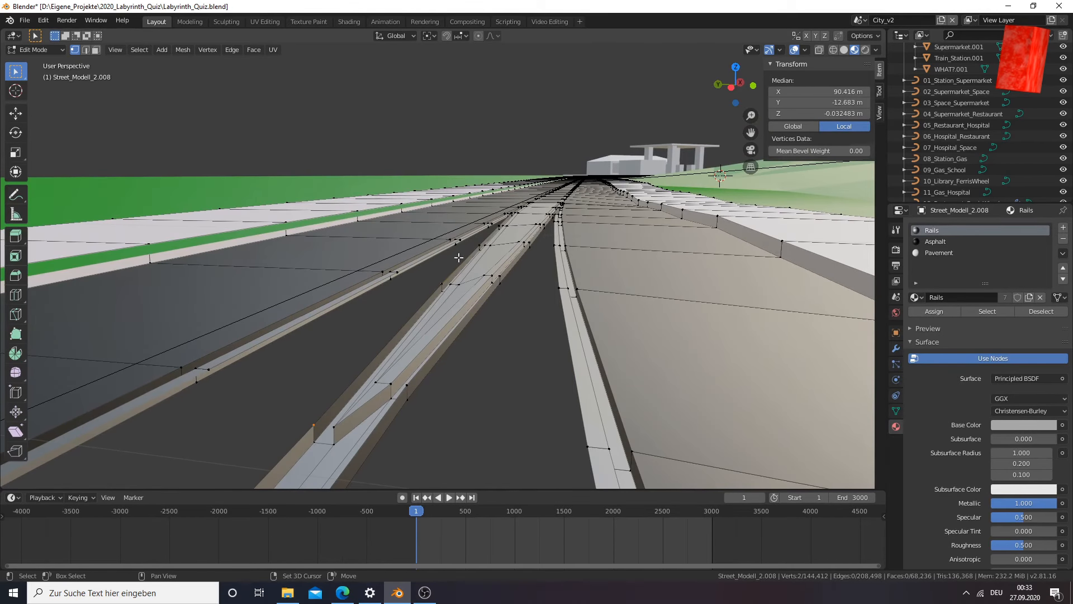
left_click(476, 242, "shift")
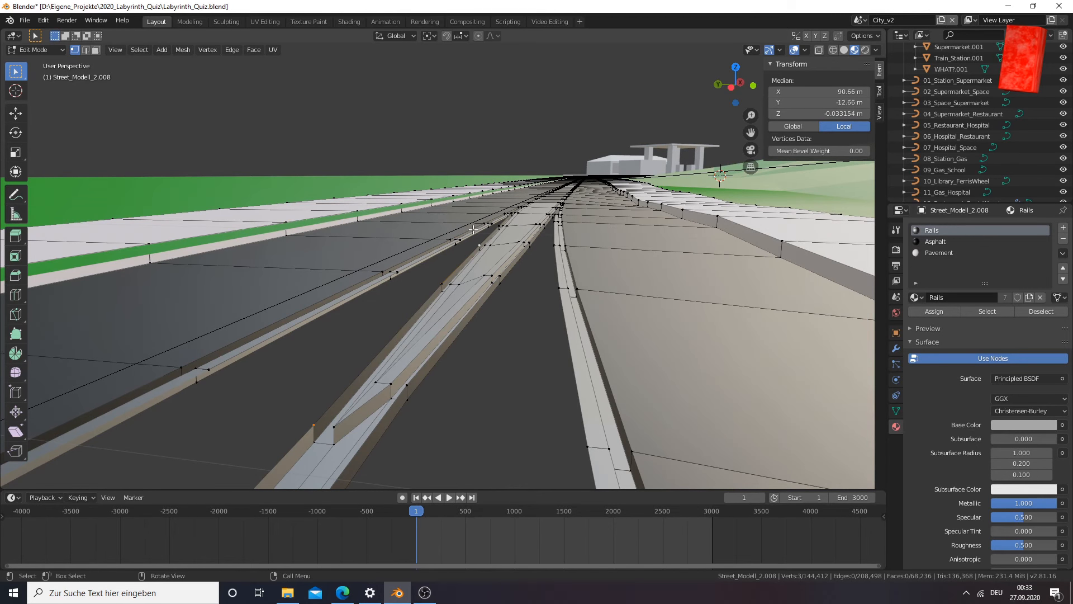
Try to extrude the three reselected rail-edge vertices in the top view and undo it
key("KP_7")
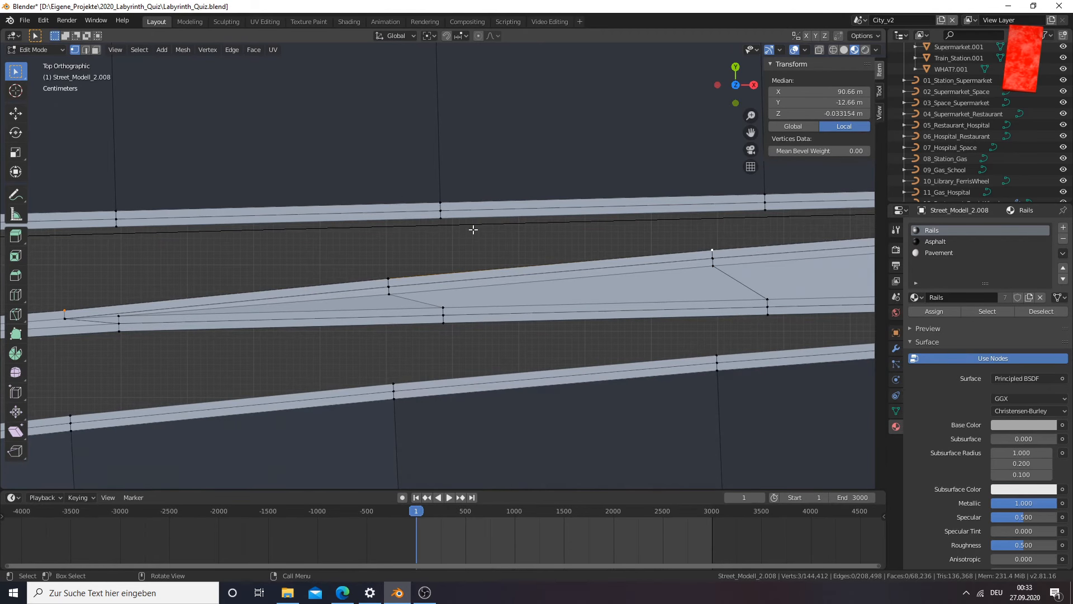
key("e")
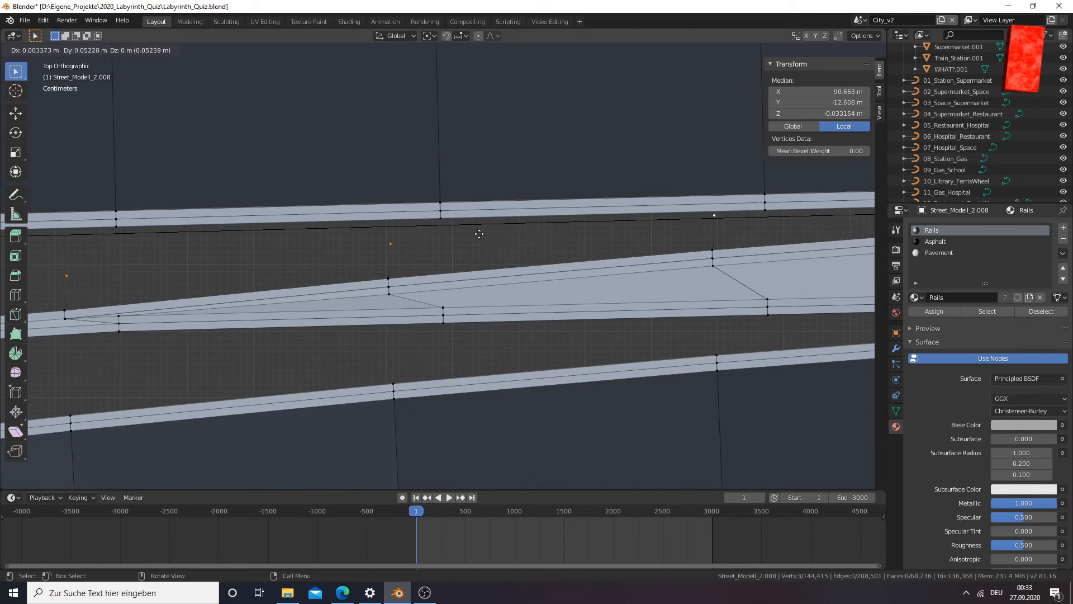
right_click(475, 245)
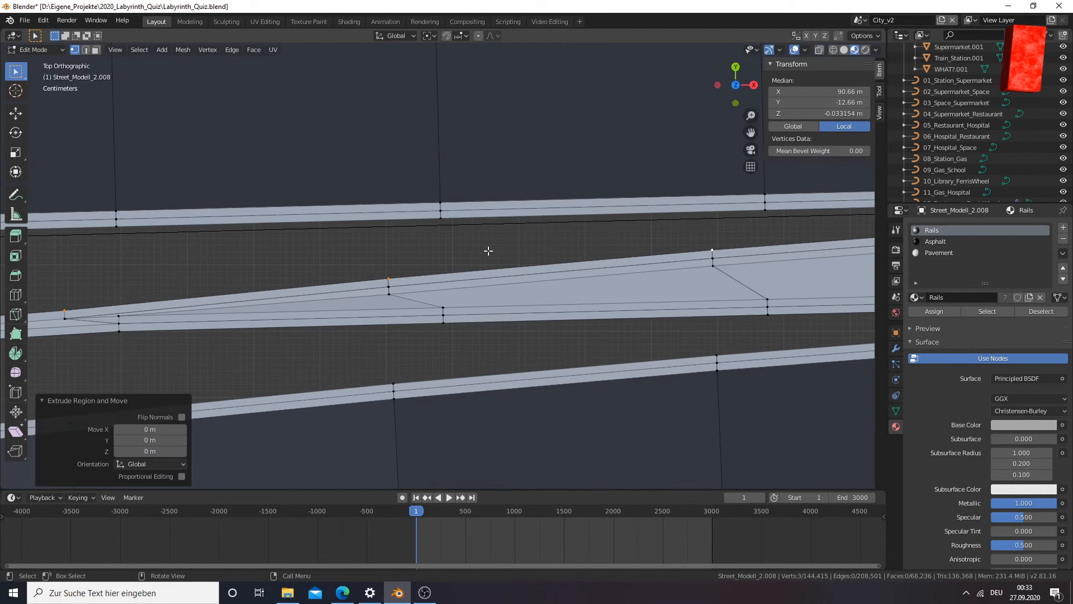
key("g")
key("z")
right_click(486, 241)
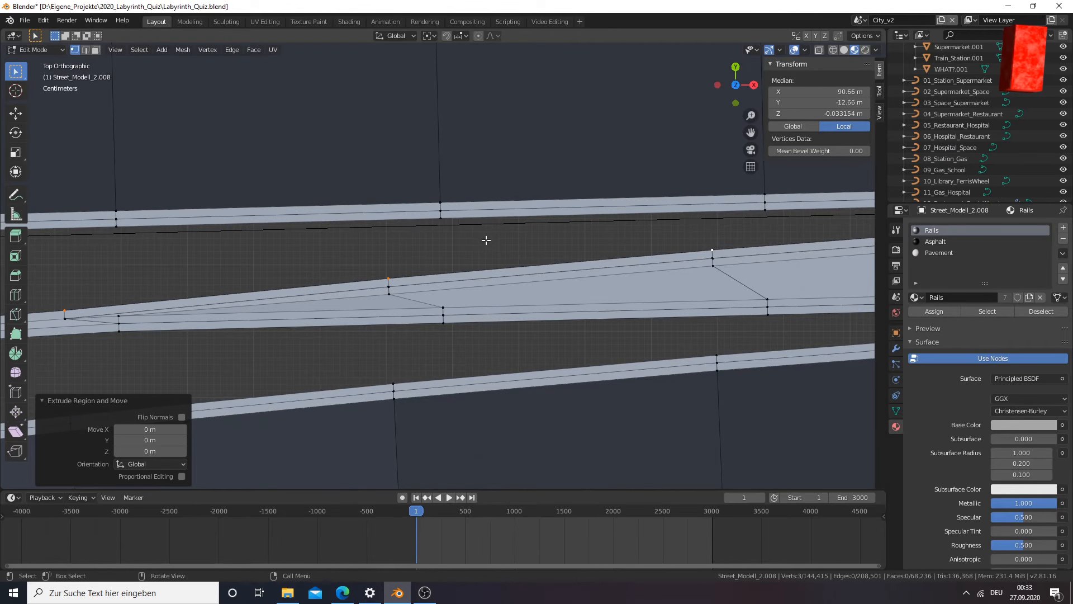
key("ctrl+z")
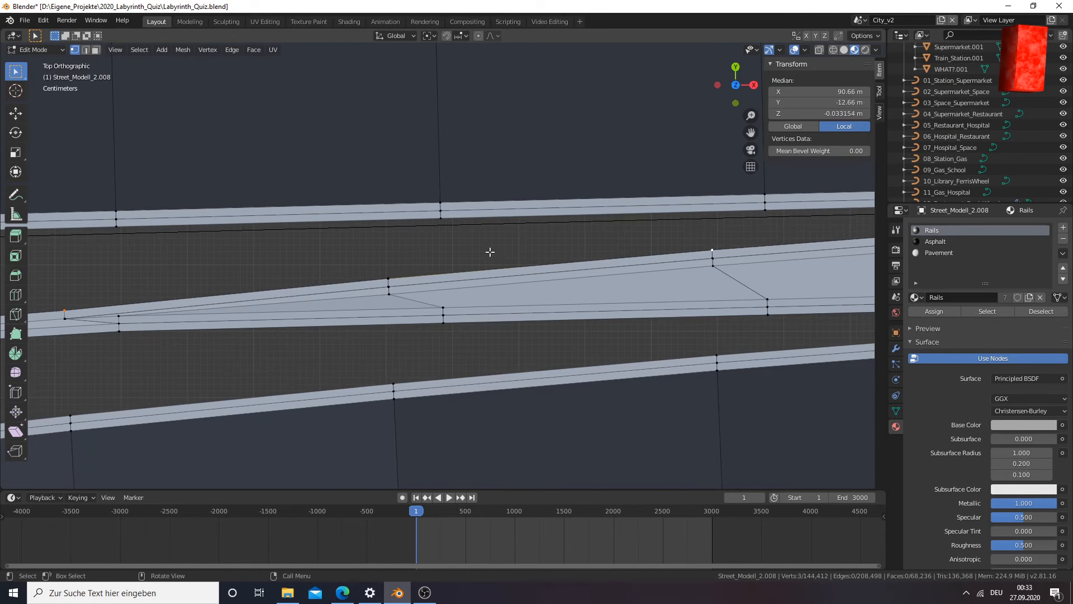
key("g")
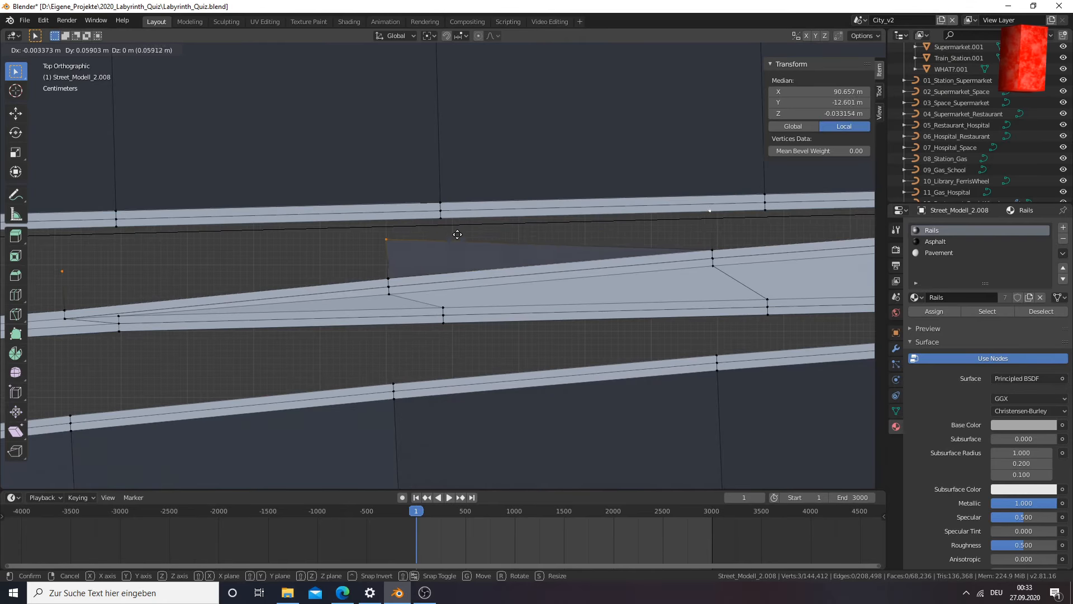
right_click(463, 236)
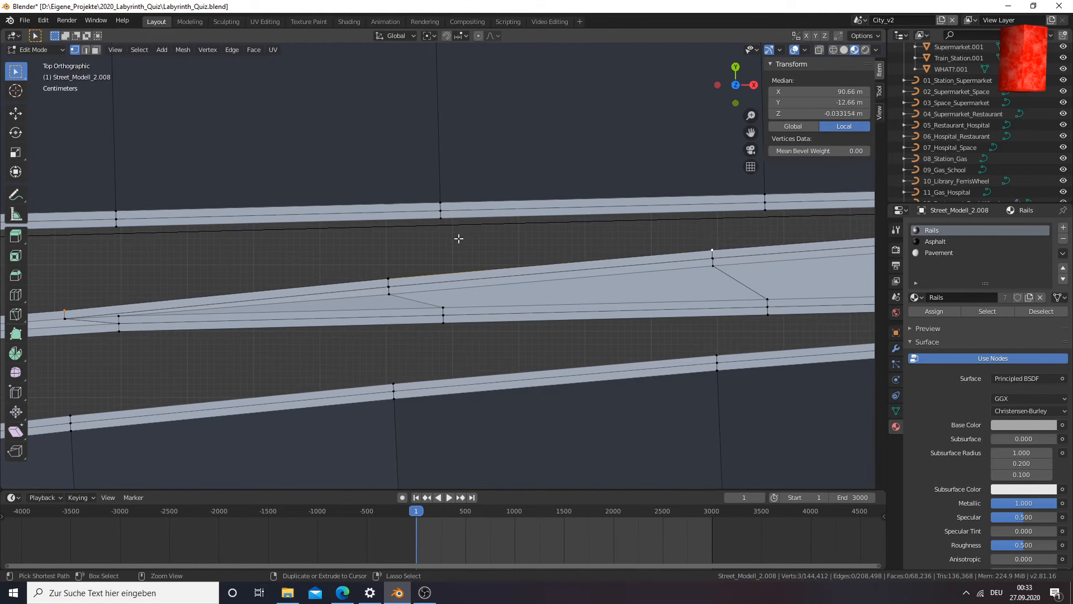
key("g")
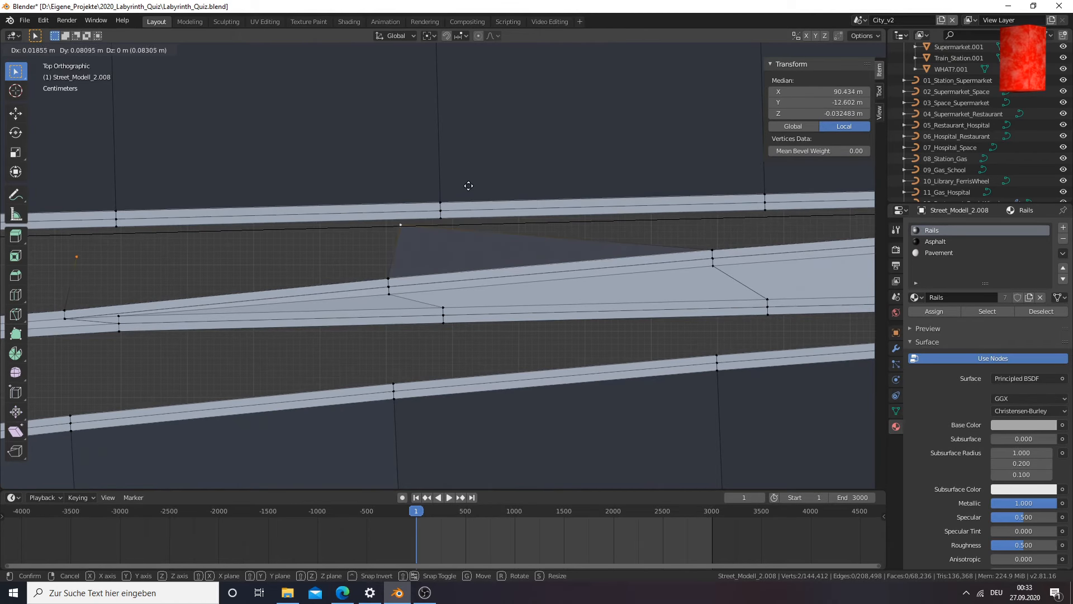
right_click(455, 191)
Select the two vertices along the middle rail's outer edge nearest the fork's tip
left_click(394, 268)
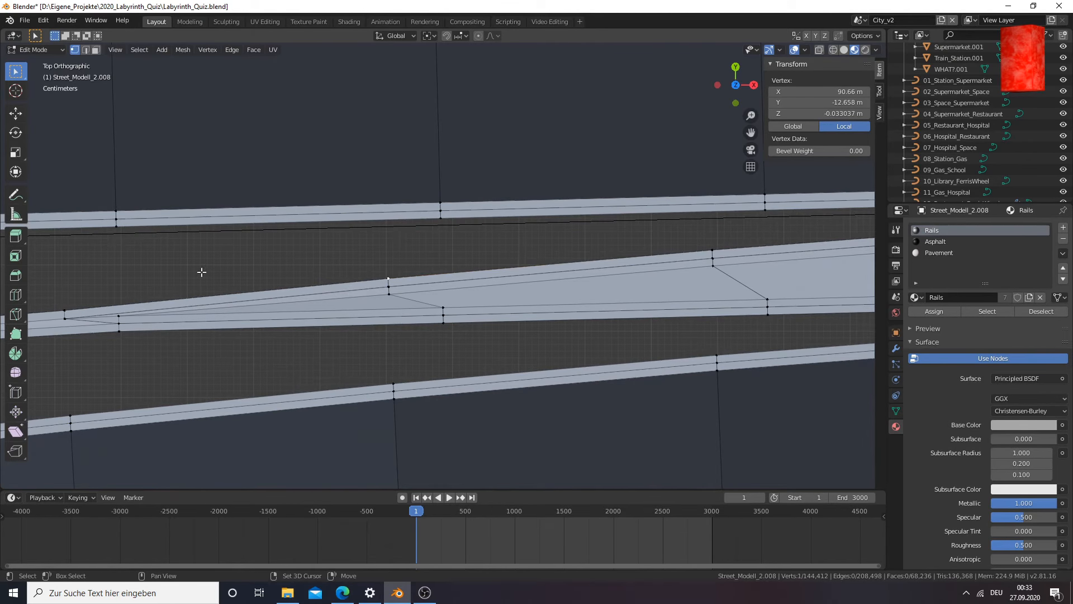
middle_click_drag(89, 304, 446, 201)
left_click(371, 317, "shift")
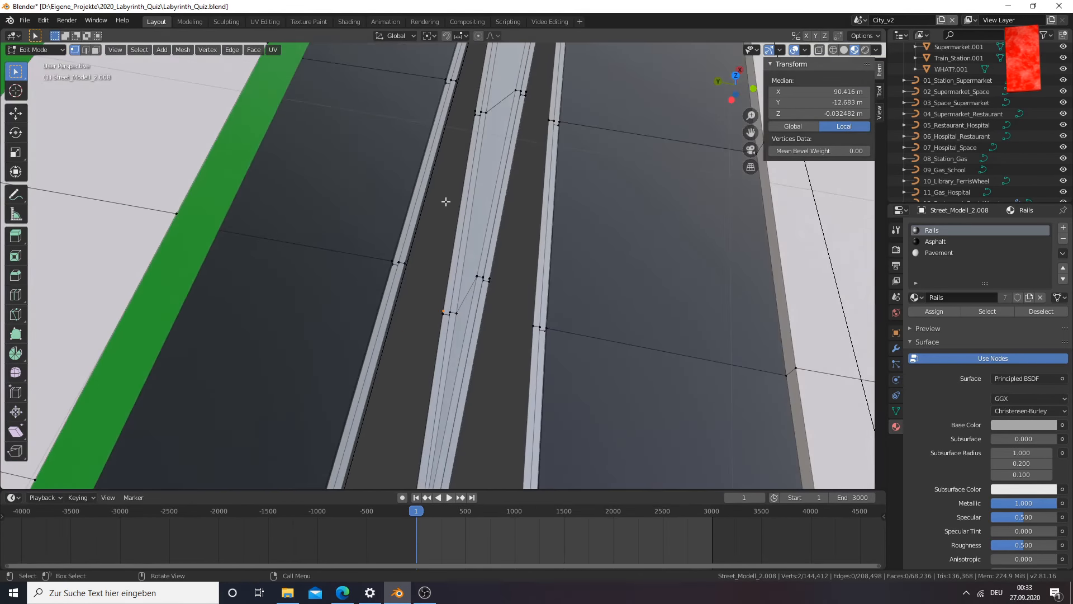
Try to rotate the rail-edge vertices with a third one added in the top view, and undo the added selection
left_click(463, 106, "shift")
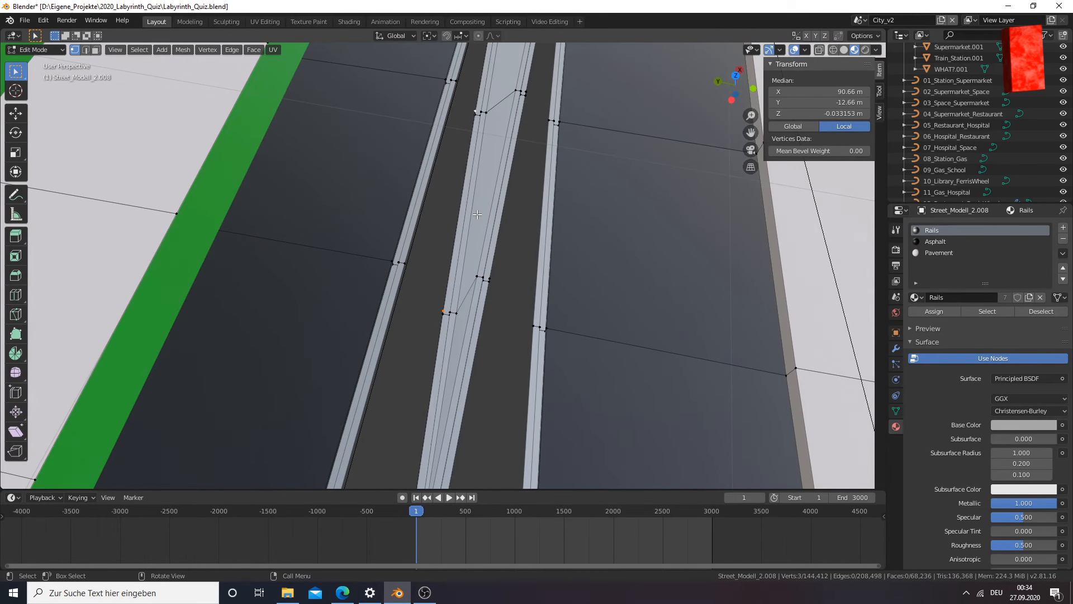
key("KP_7")
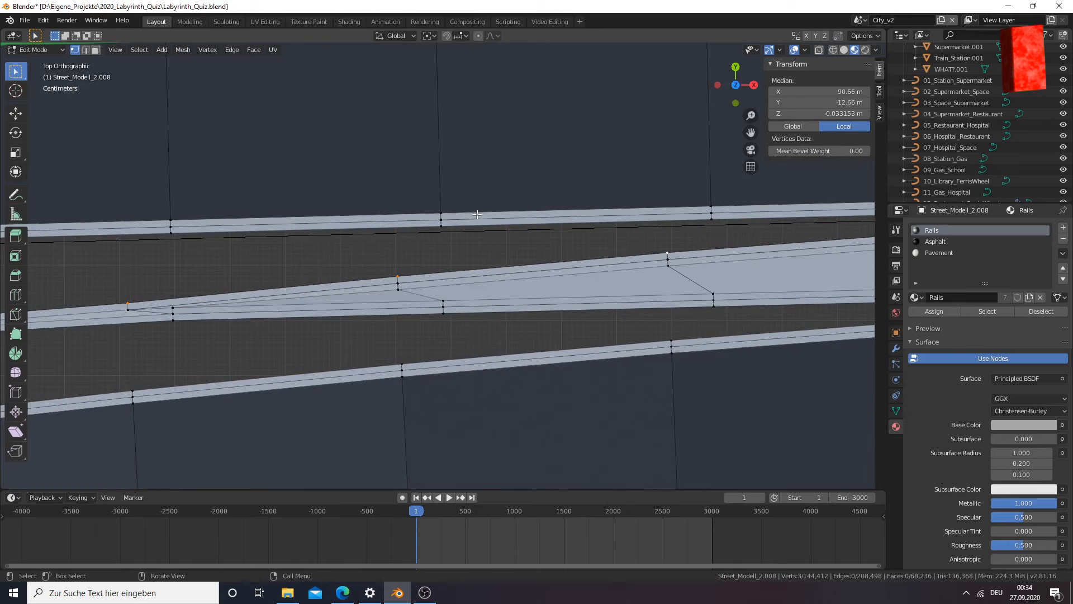
key("r")
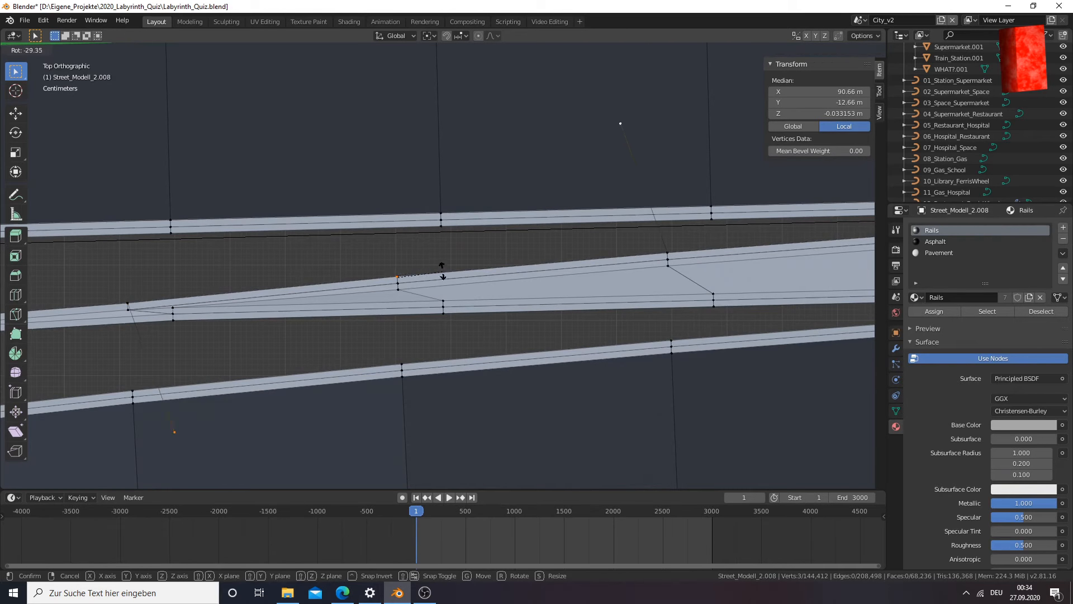
right_click(427, 246)
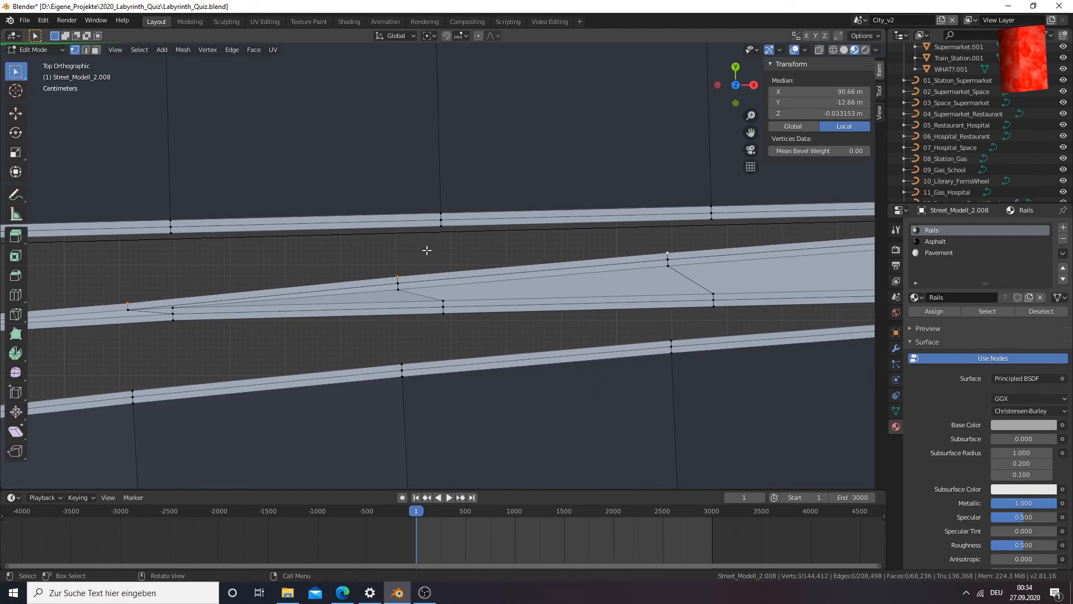
key("ctrl+z")
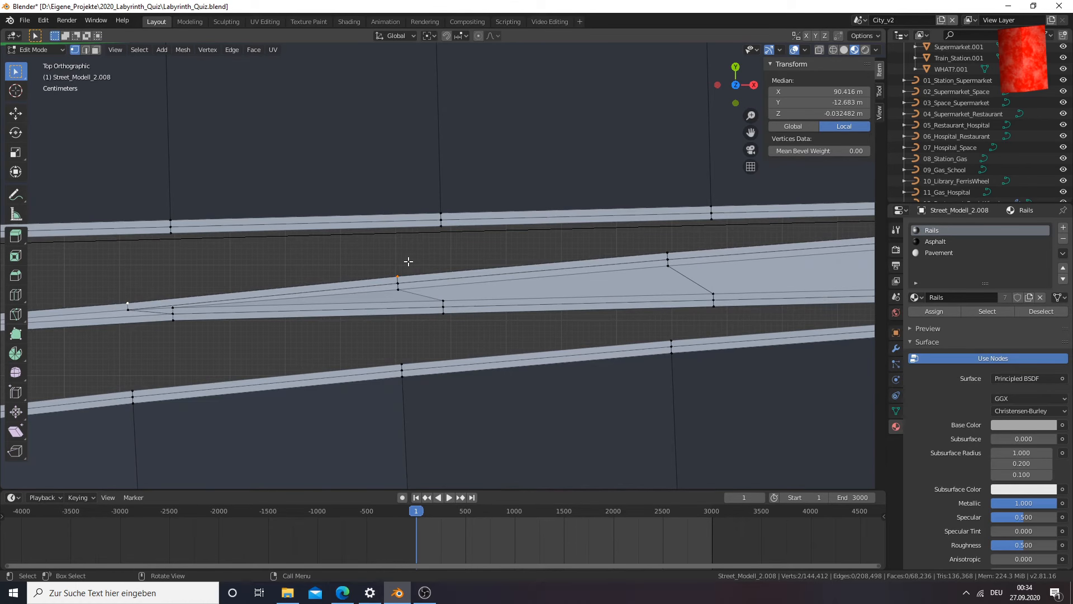
Try to extrude the two rail-edge vertices near the fork's tip and slide the copies sideways
key("g")
key("g")
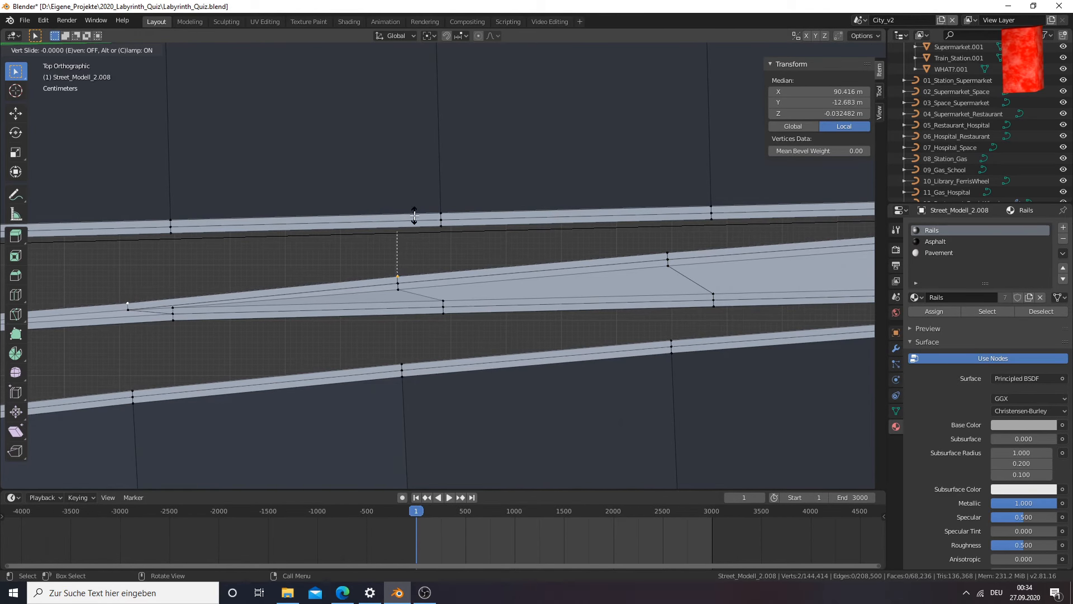
key("Escape")
Extrude the two rail-edge vertices near the fork's tip and move the copies about 0.0152 m along global Y
scroll(367, 286, "down", 1)
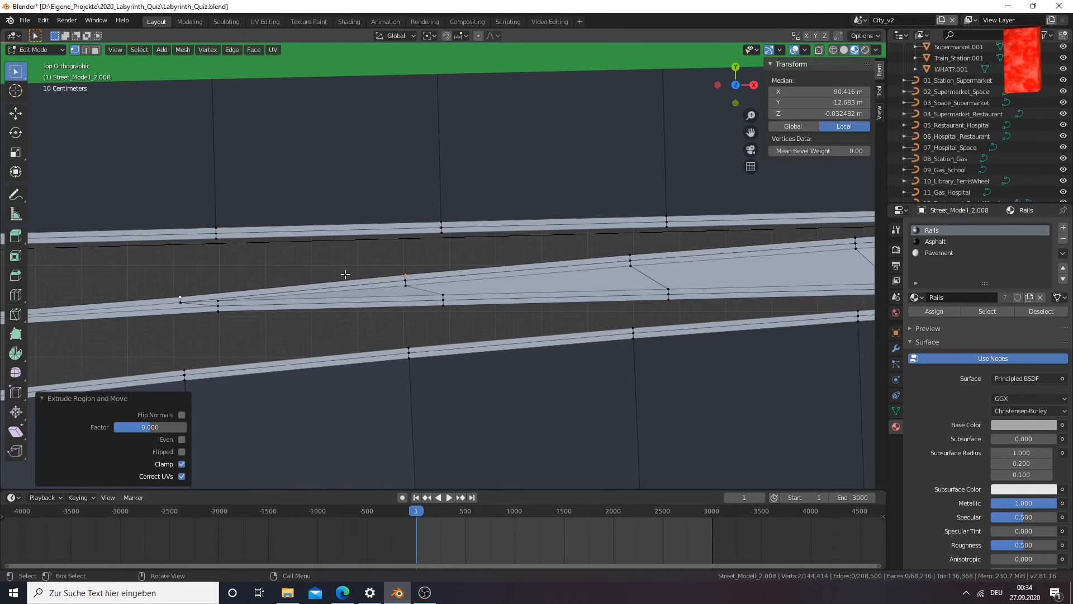
middle_click_drag(332, 282, 453, 163)
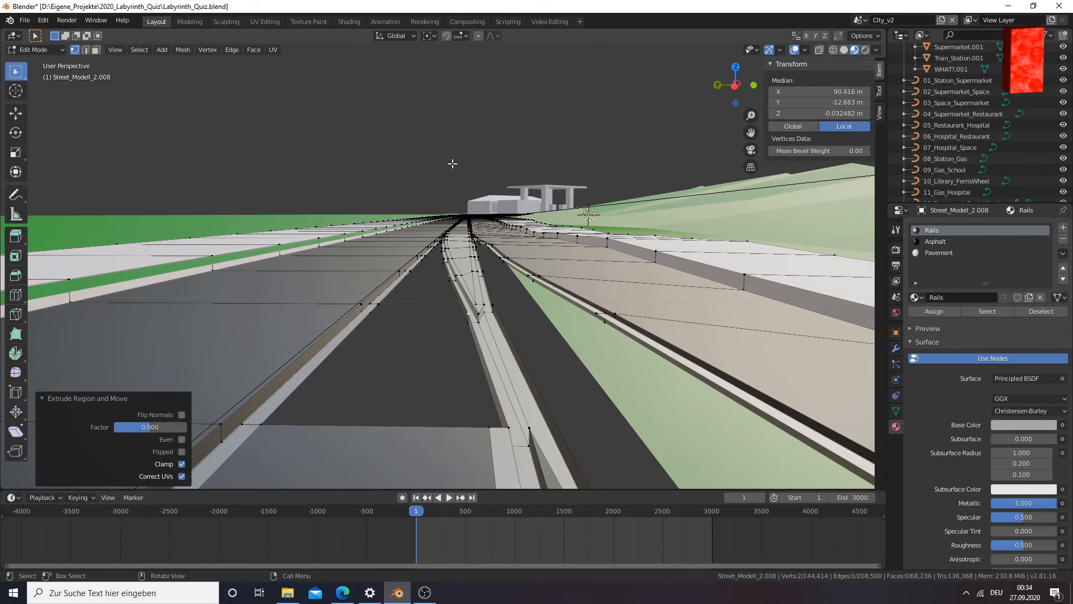
scroll(442, 251, "up", 2)
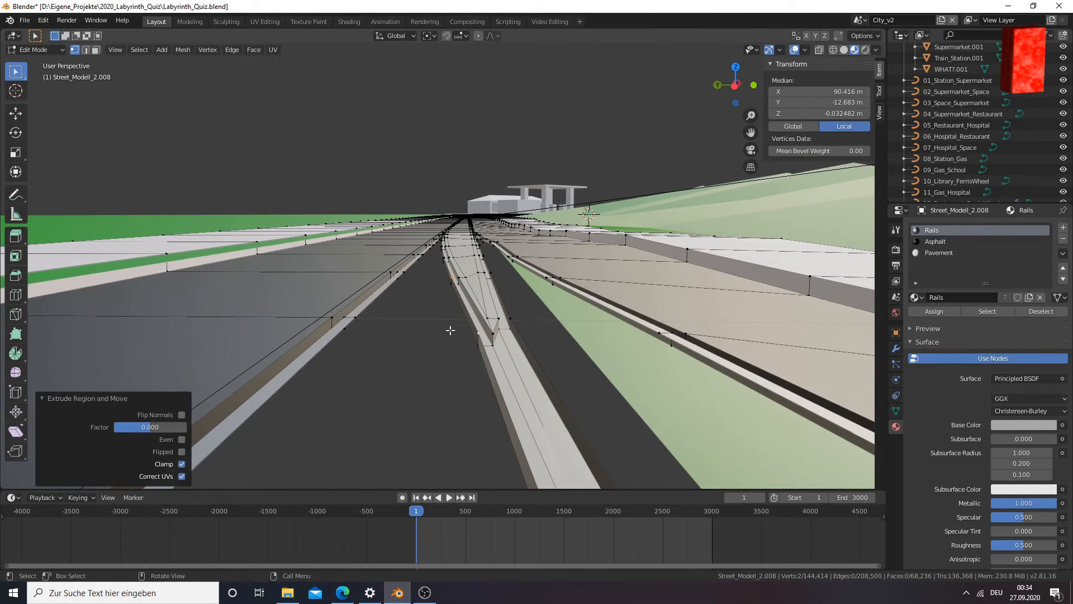
key("e")
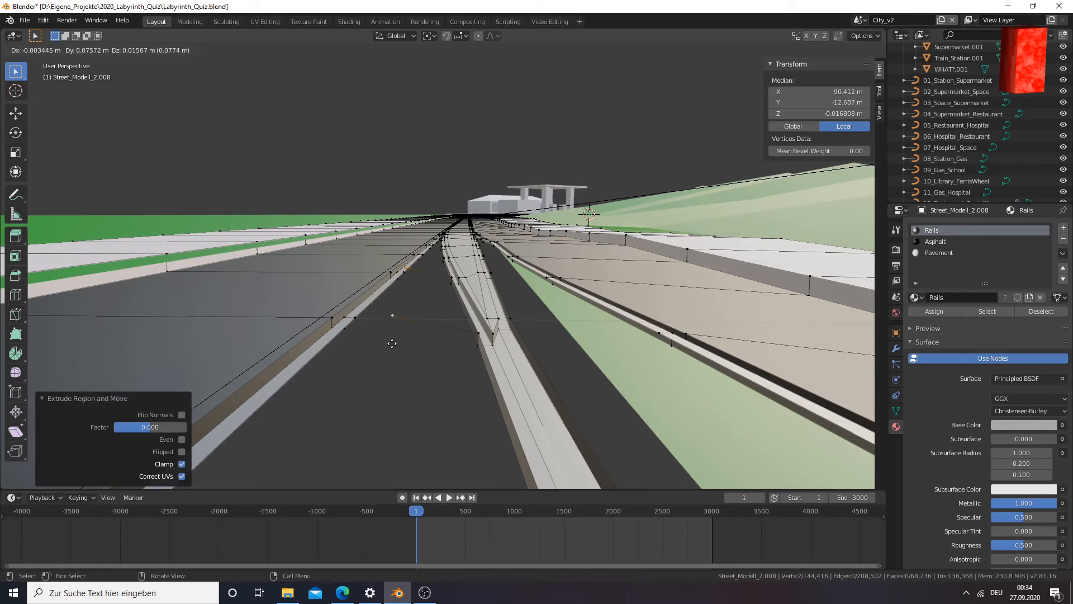
right_click(410, 365)
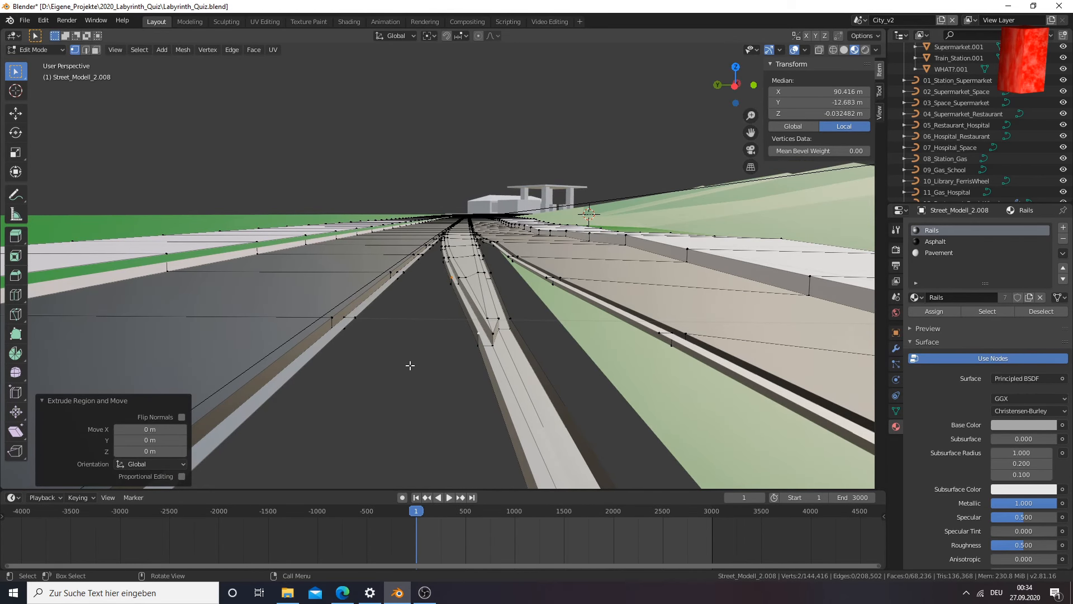
key("KP_7")
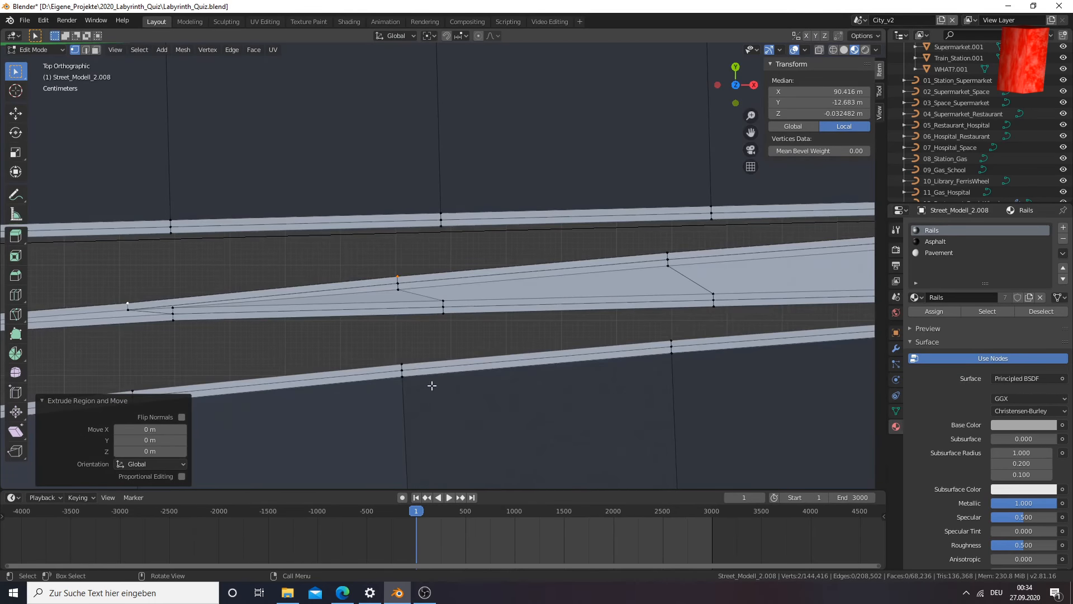
key("g")
key("y")
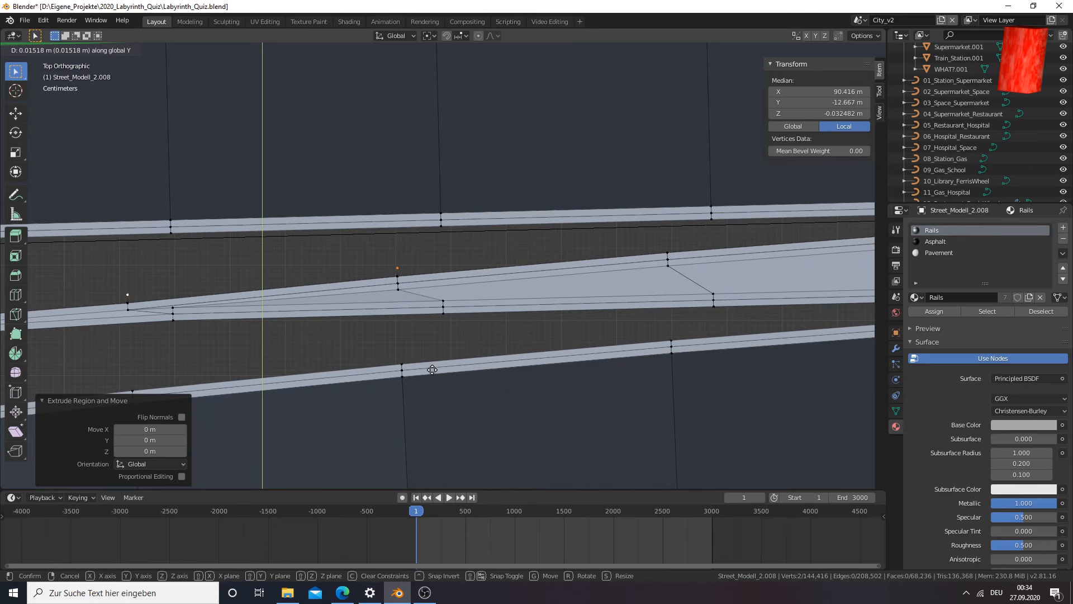
left_click(432, 370)
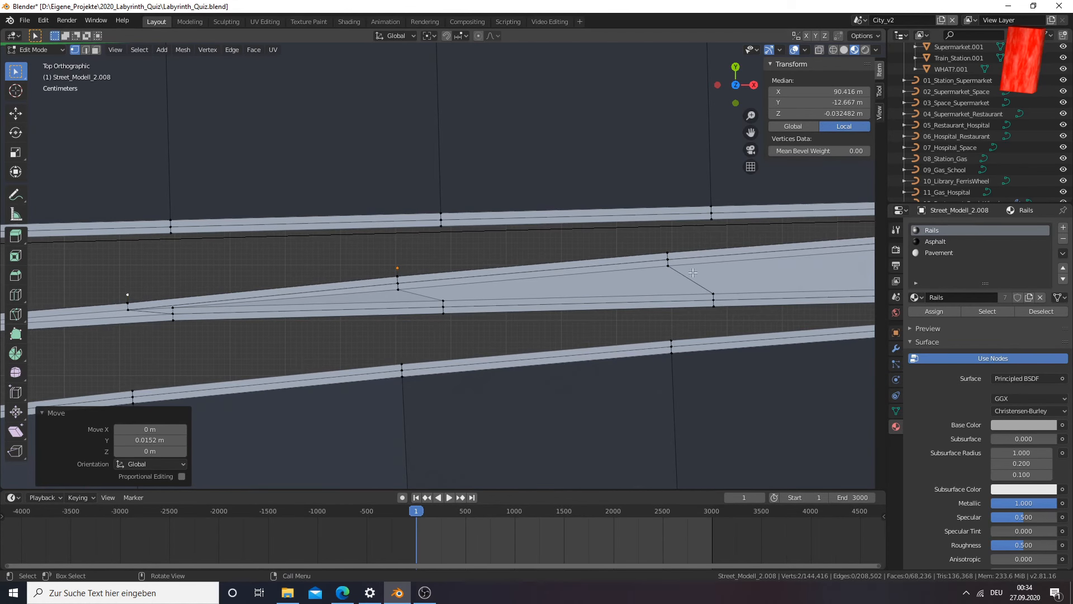
Select the next two vertices along the same edge of the middle rail, towards the wider part of the fork
left_click(675, 244)
middle_click_drag(675, 244, 751, 228)
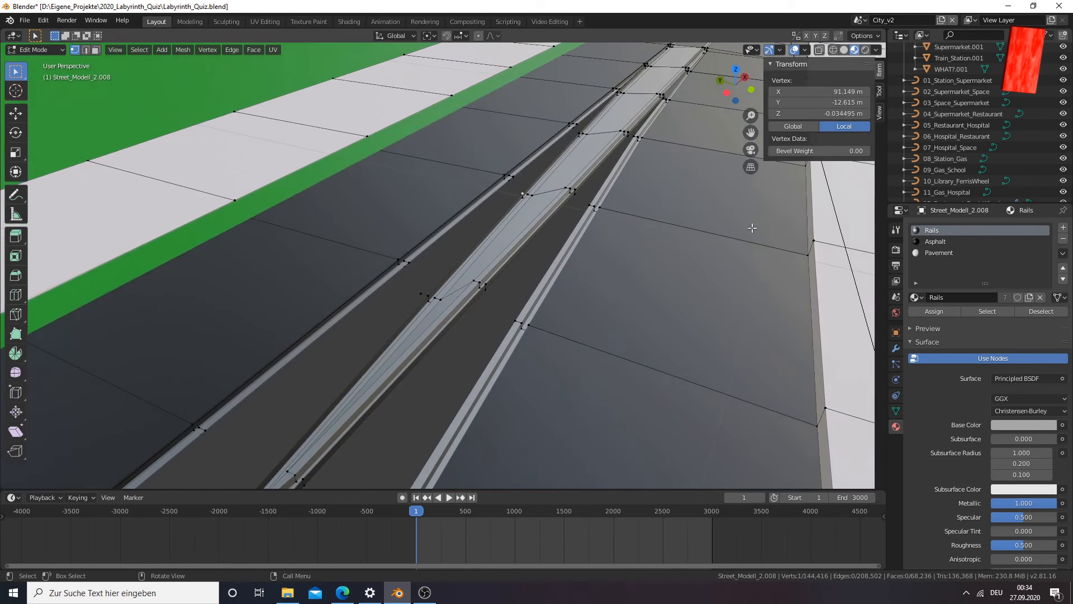
left_click(579, 127, "ctrl")
left_click(578, 127)
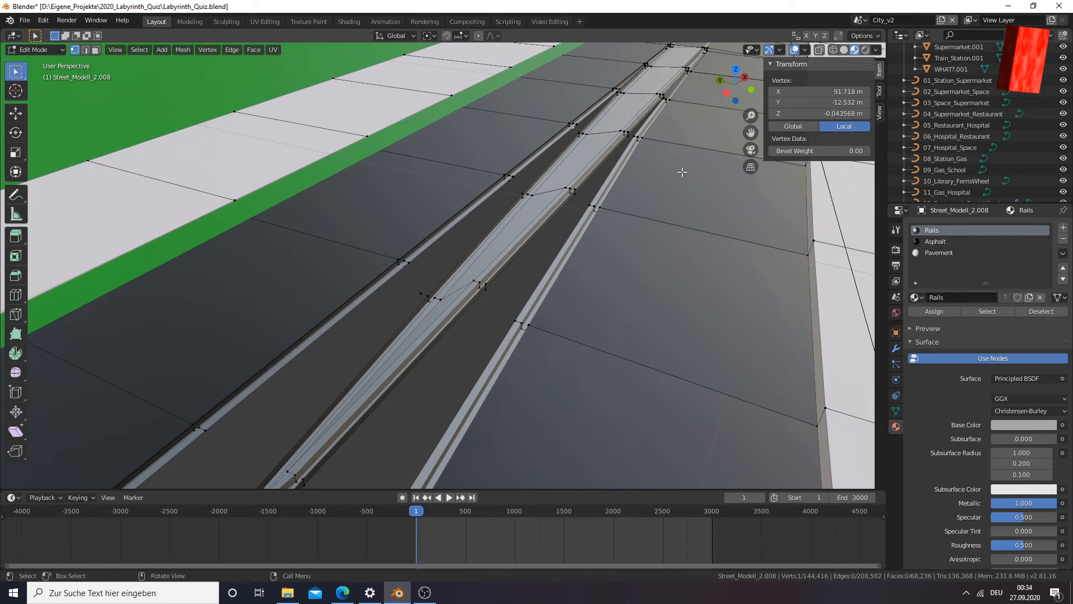
key("KP_Decimal")
scroll(438, 273, "down", 6)
scroll(441, 290, "down", 8)
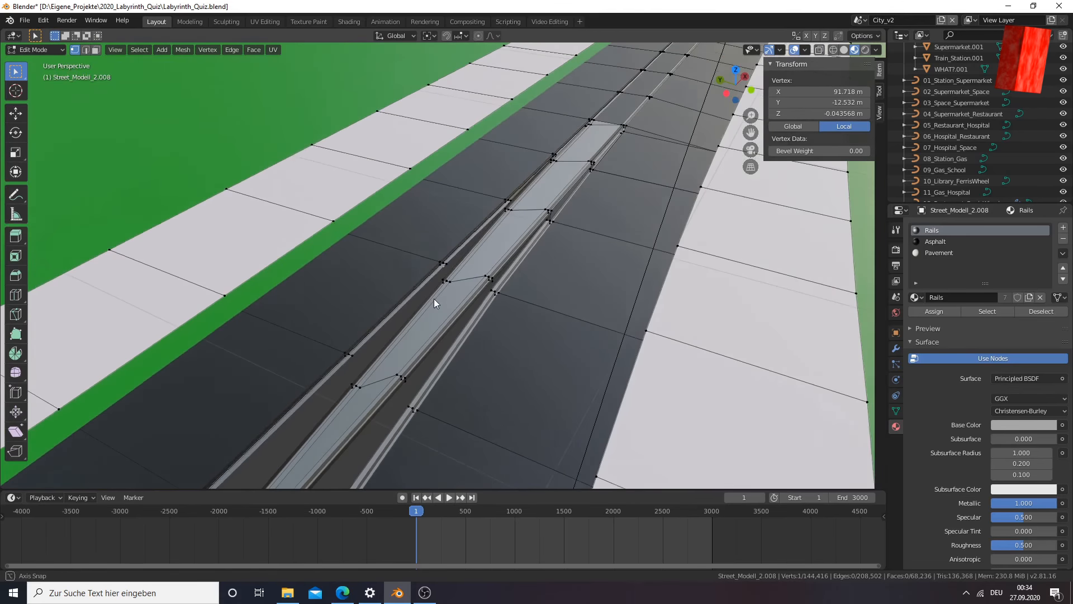
scroll(448, 330, "up", 3)
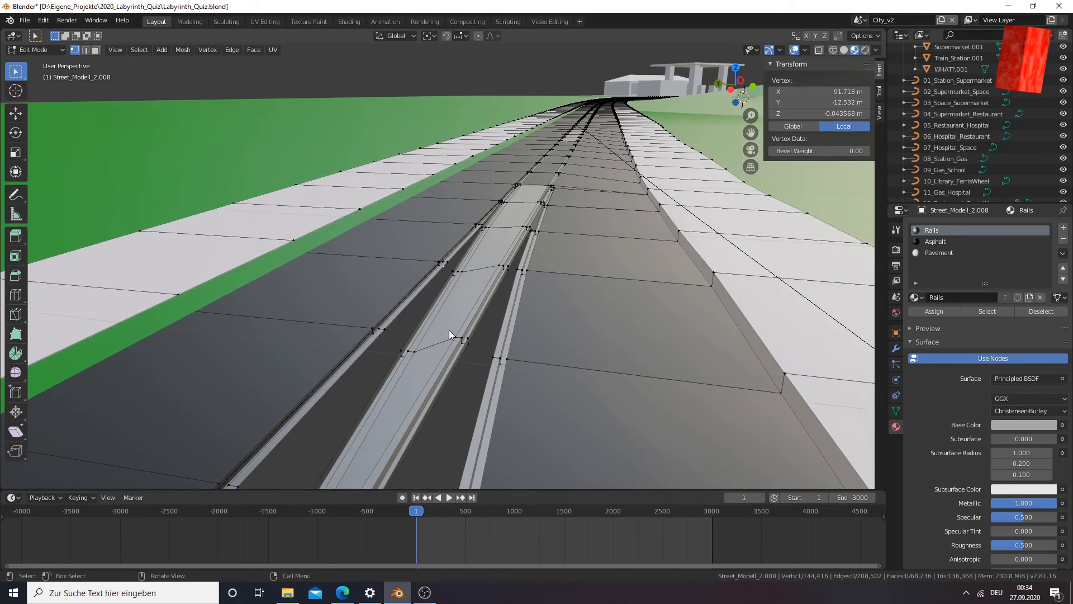
left_click(352, 417)
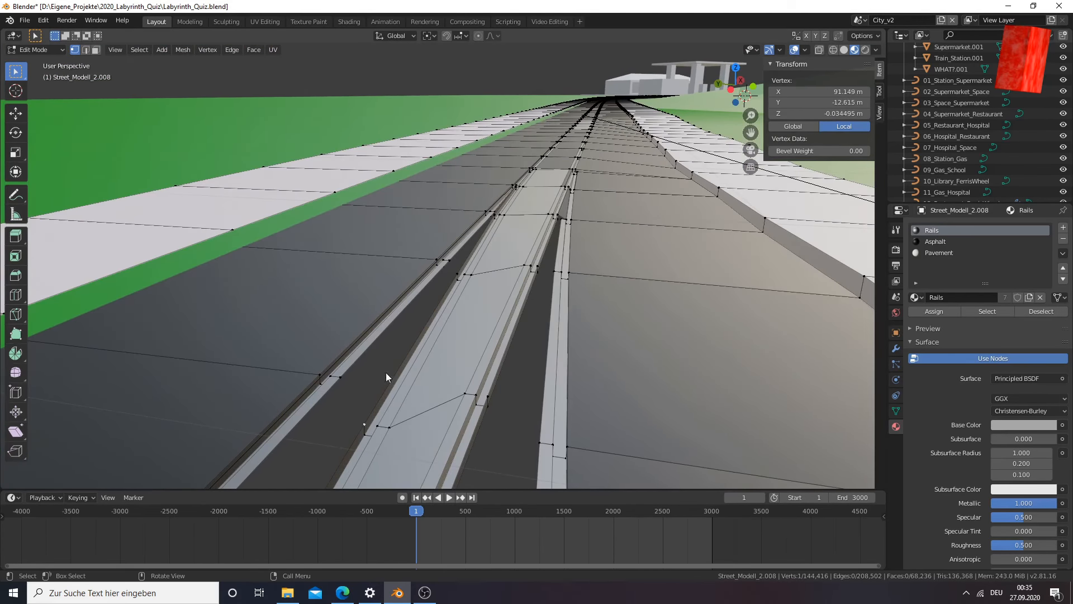
left_click(452, 270, "shift")
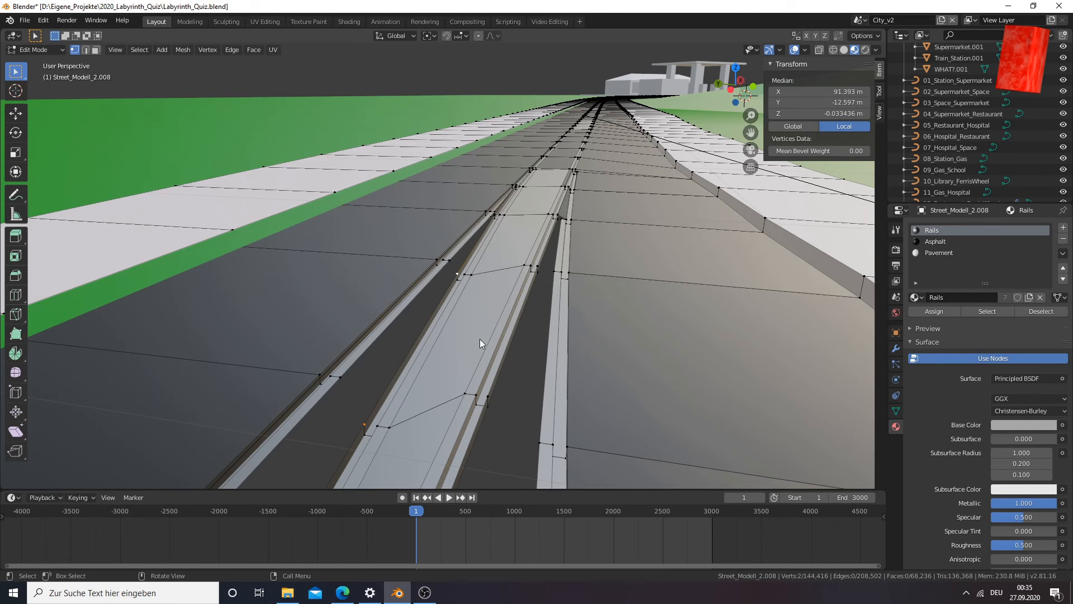
Extrude these two rail-edge vertices and move the copies about 0.0103 m along global Y, away from the middle rail
key("g")
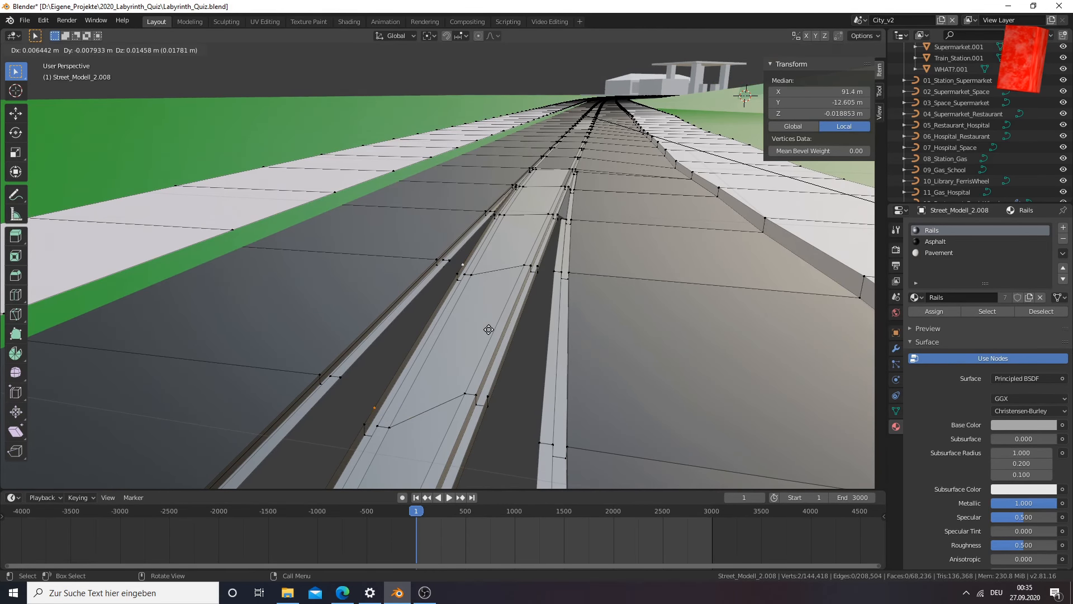
key("g")
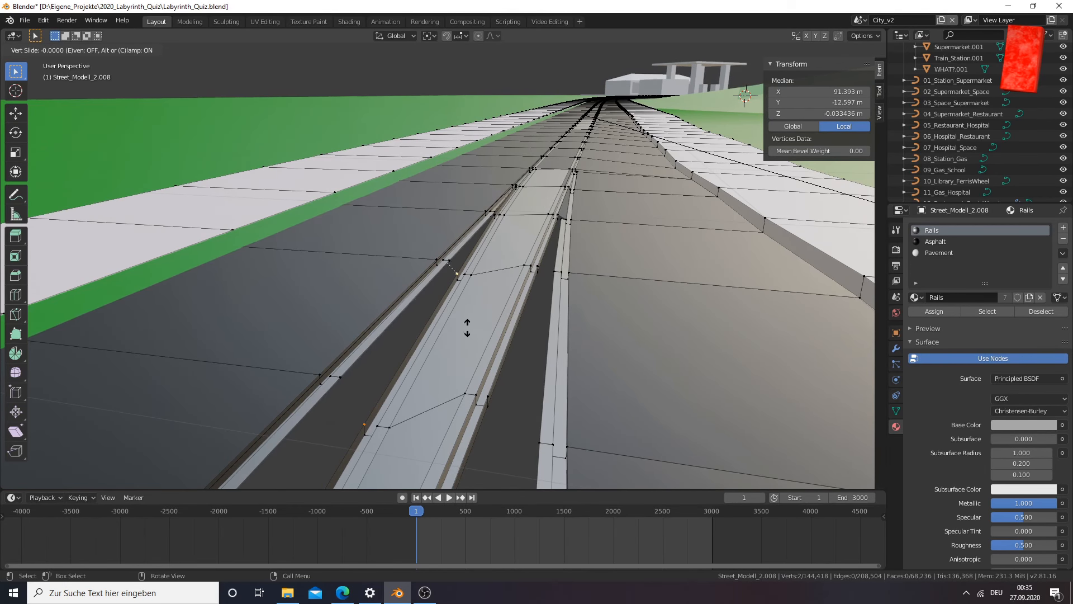
right_click(426, 322)
key("g")
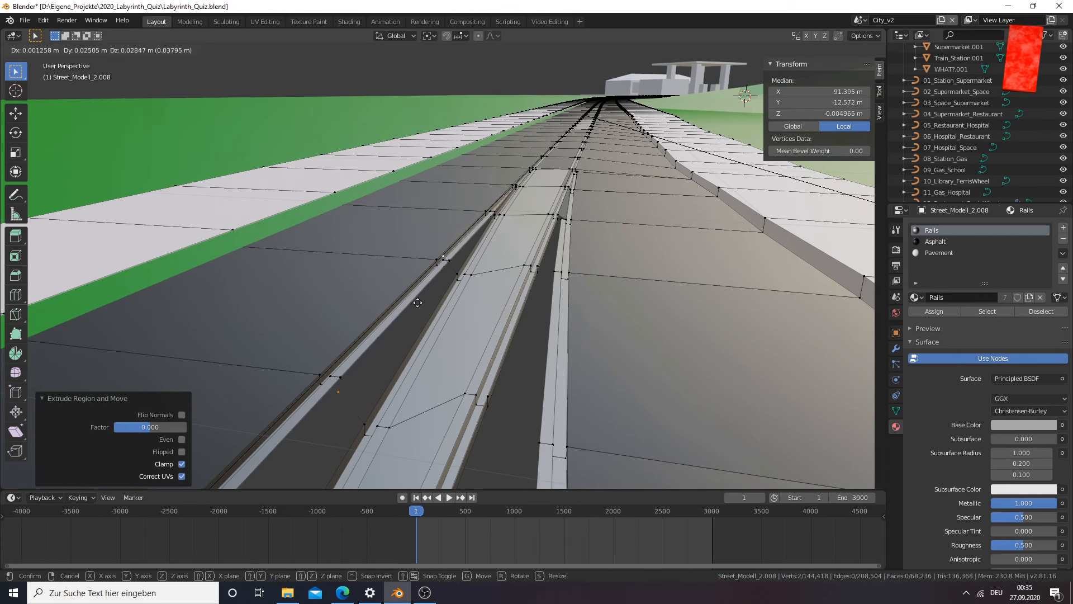
right_click(392, 333)
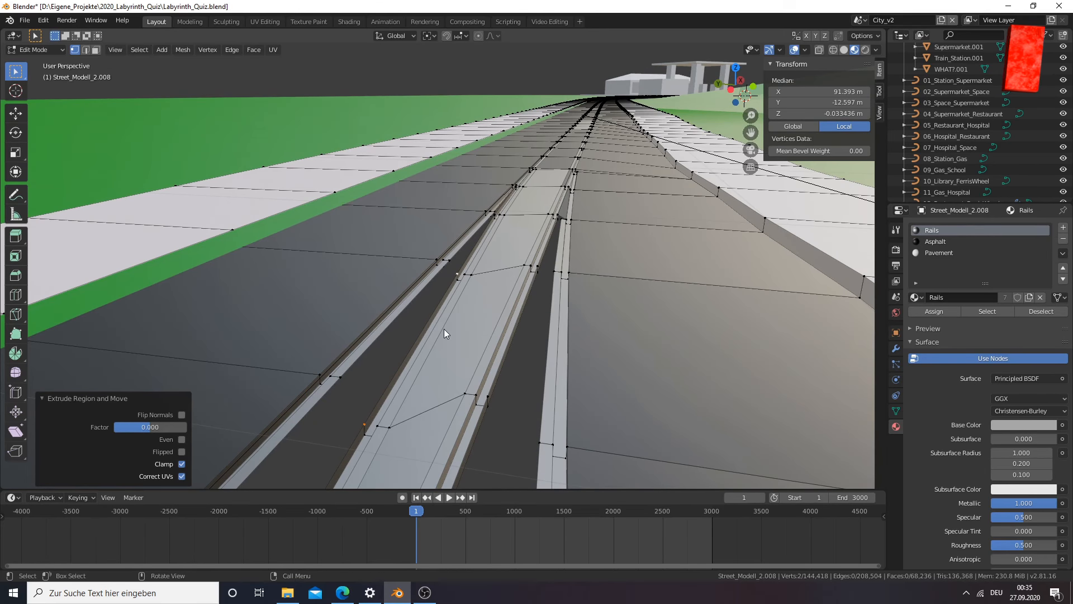
key("g")
key("x")
key("y")
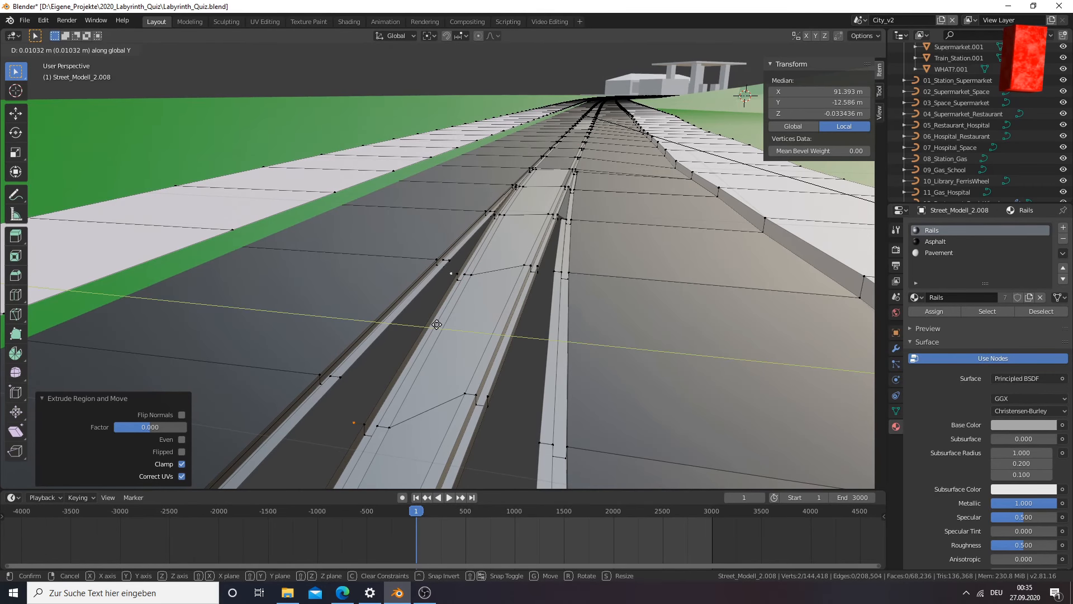
left_click(437, 324)
Check the extruded vertices in the gap beside the middle rail and save the Blender file
scroll(373, 371, "up", 6)
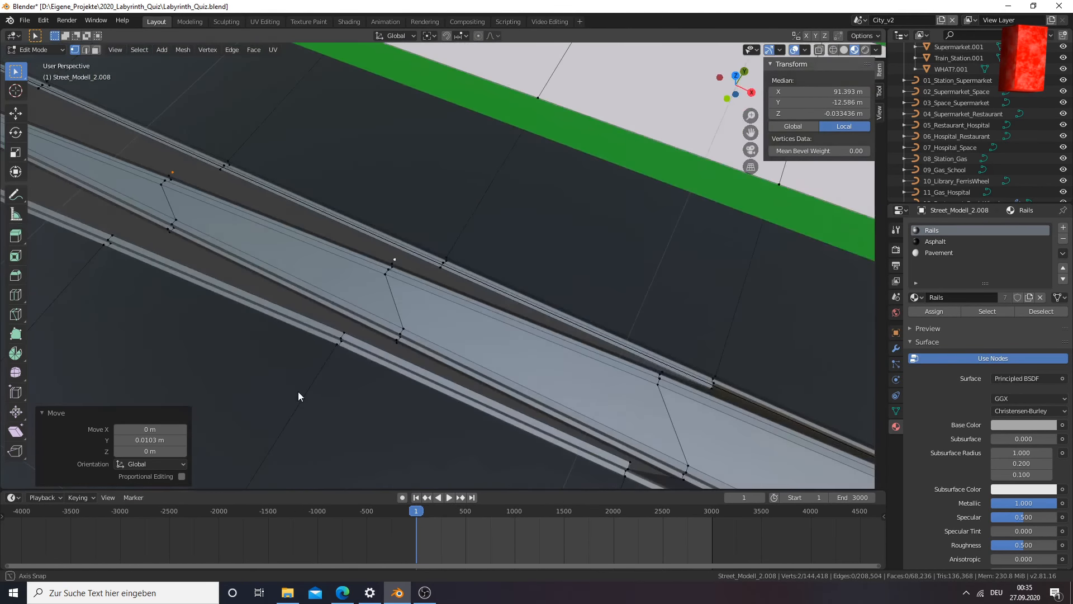
scroll(324, 378, "down", 3)
scroll(335, 379, "up", 1)
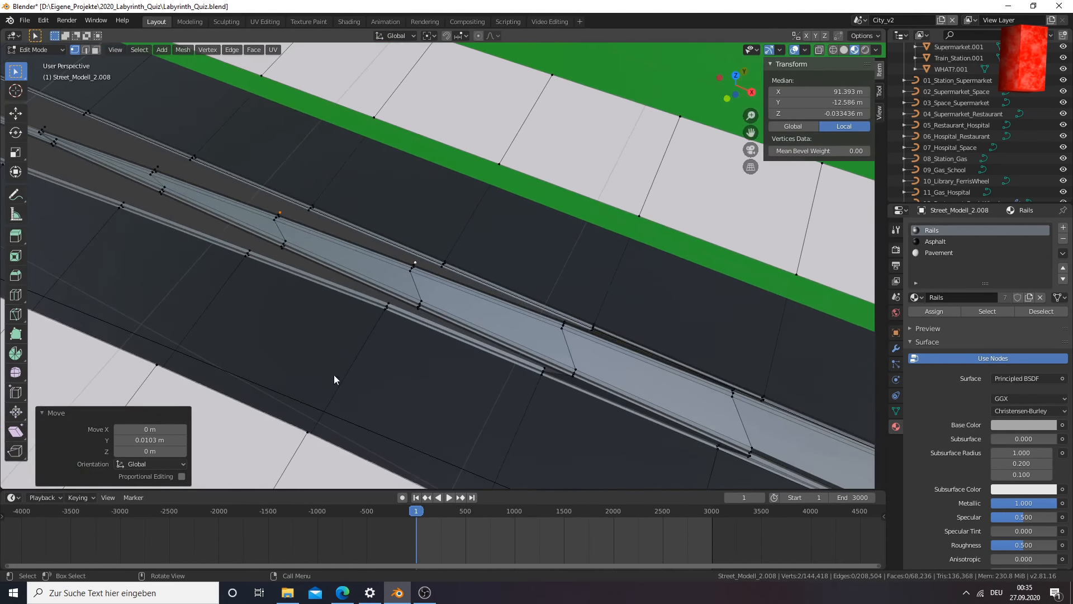
scroll(412, 270, "up", 6)
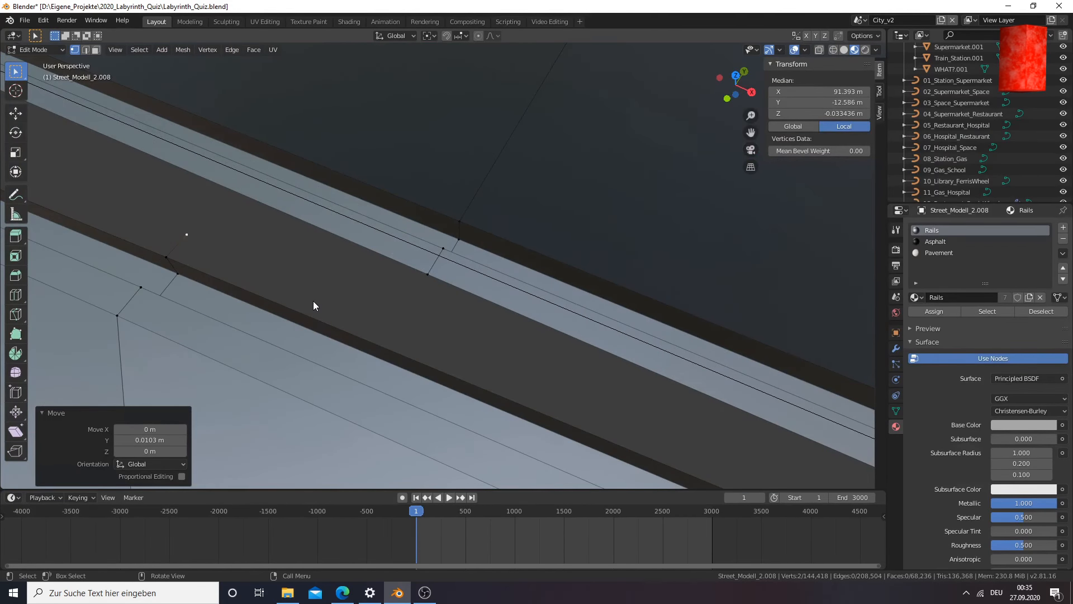
scroll(313, 300, "down", 4)
key("ctrl+s")
Examine the rail fork and the gaps beside the middle rail from low angles along the track
scroll(313, 300, "down", 2)
scroll(313, 300, "down", 2)
scroll(343, 276, "up", 7)
middle_click_drag(345, 290, 444, 360)
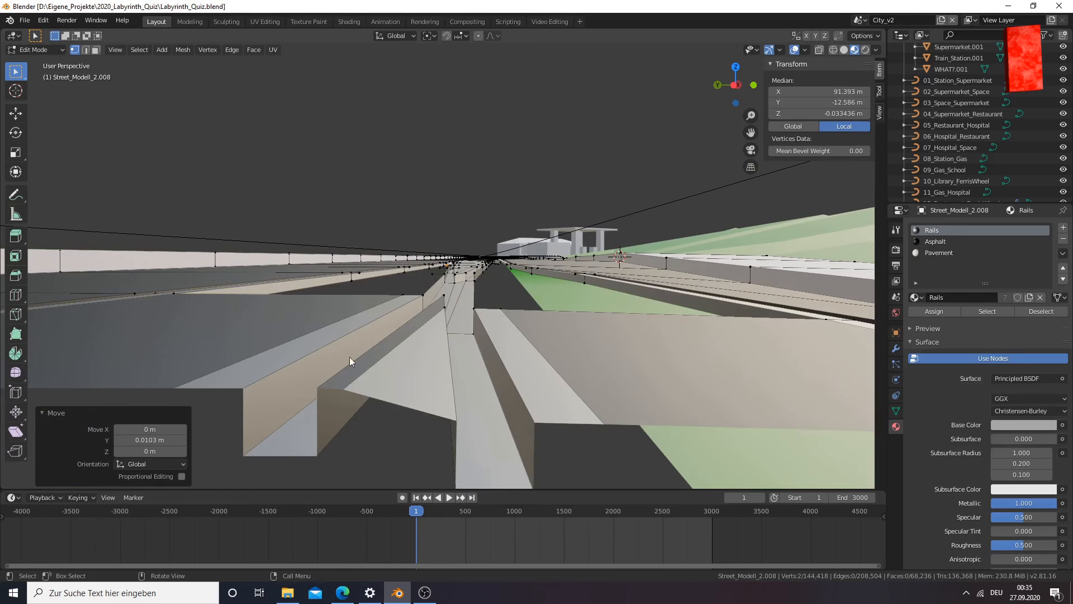
middle_click_drag(429, 309, 421, 327)
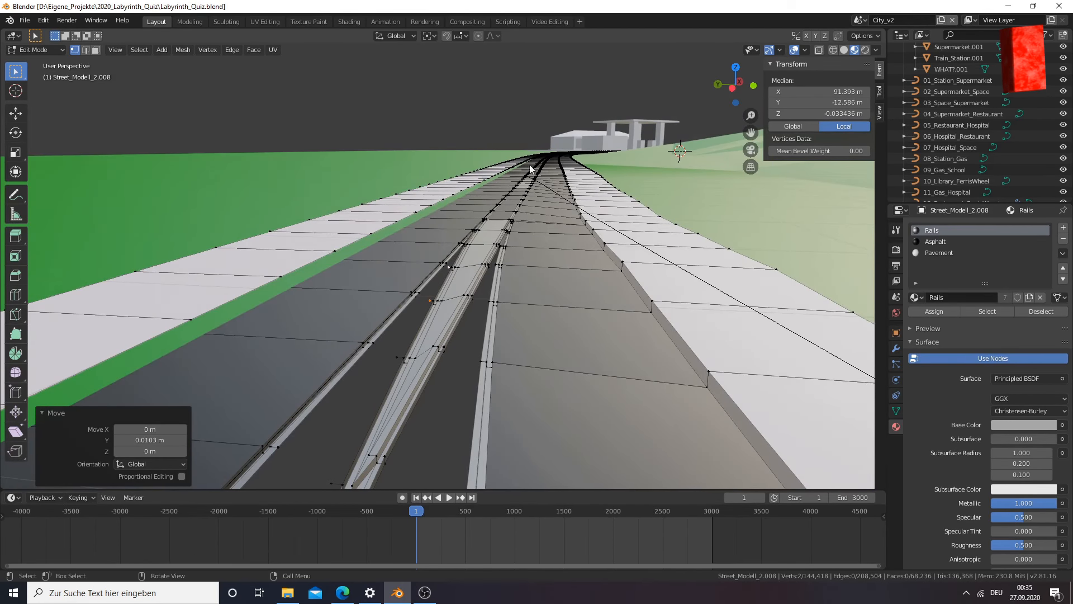
middle_click_drag(361, 370, 374, 359)
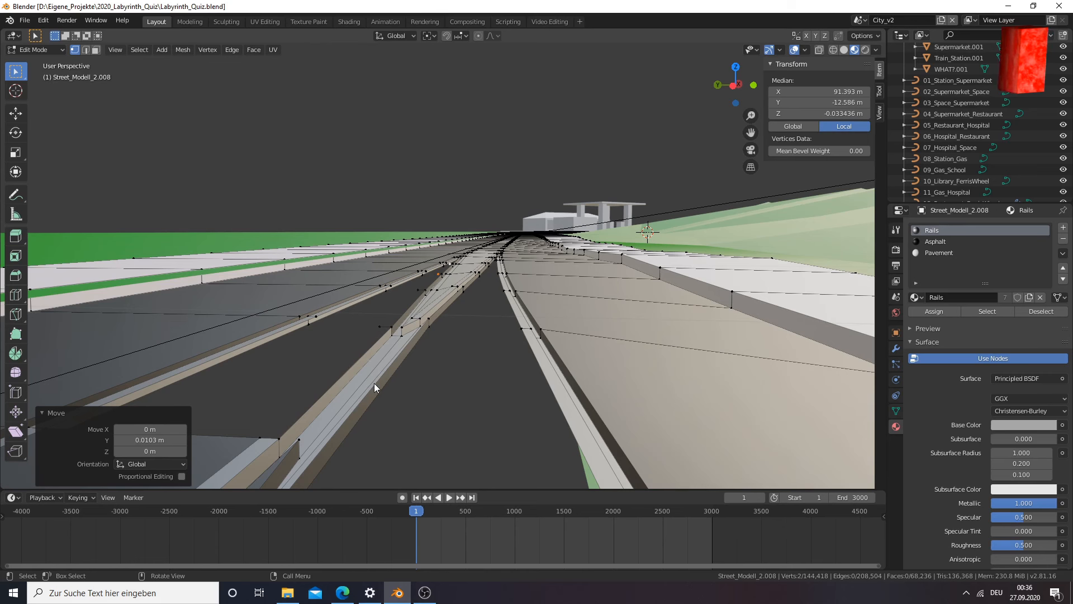
middle_click_drag(375, 386, 391, 390)
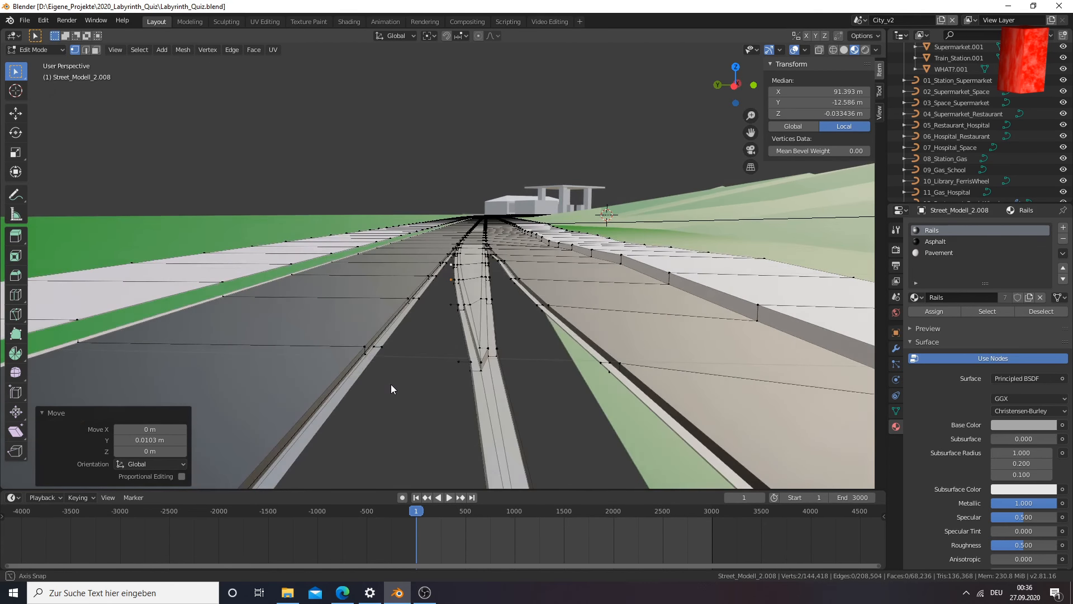
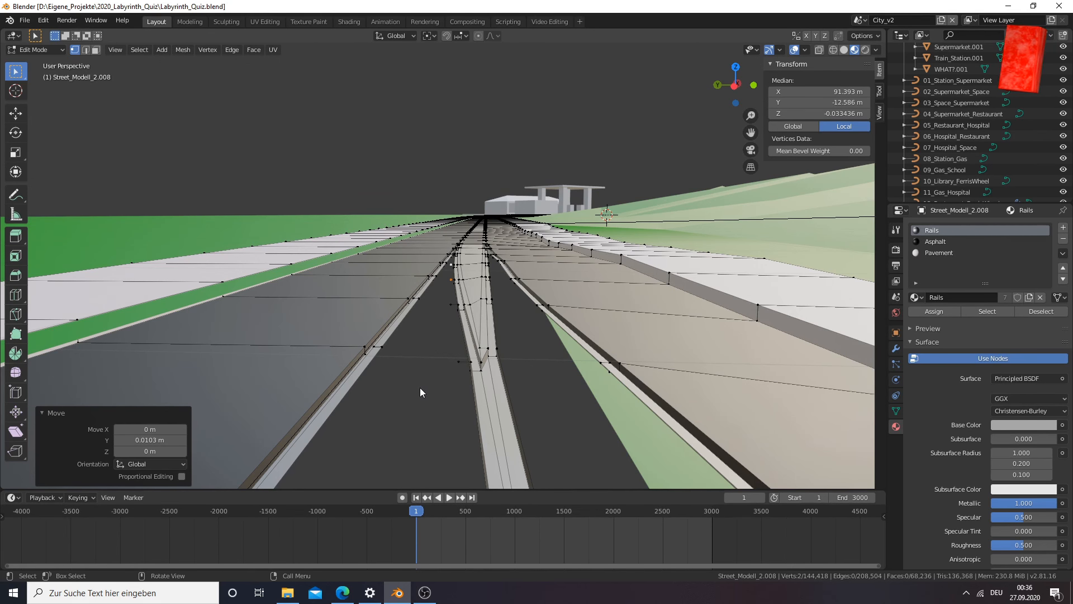
Inspect the rail fork between the pavement tip and the converging tracks, checking the middle rail's edges and the openings on both sides
scroll(423, 395, "up", 5)
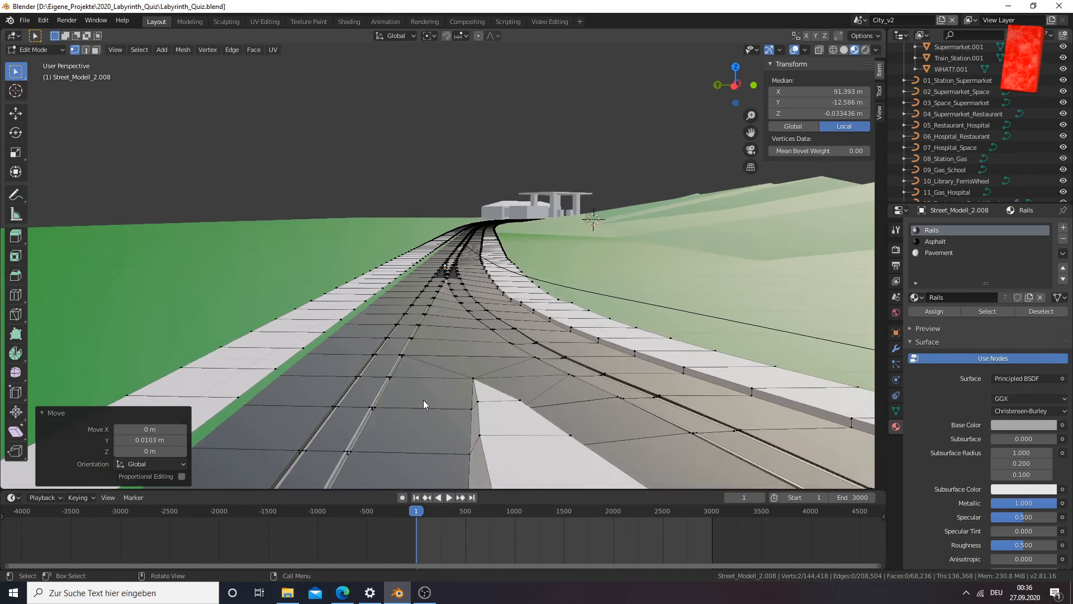
scroll(424, 399, "down", 1)
middle_click_drag(424, 400, 418, 397)
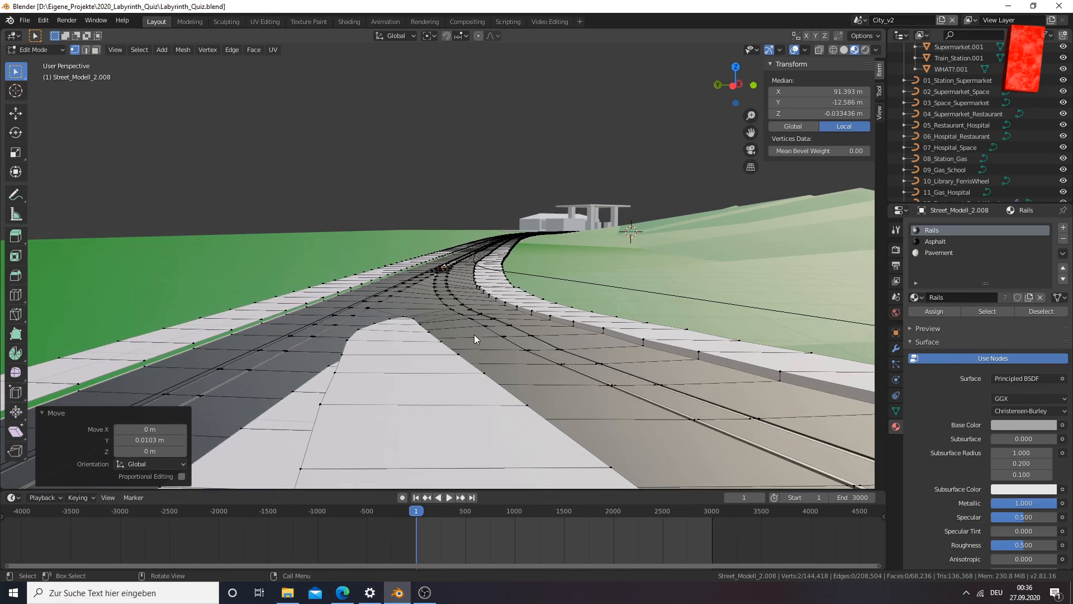
scroll(474, 335, "up", 2)
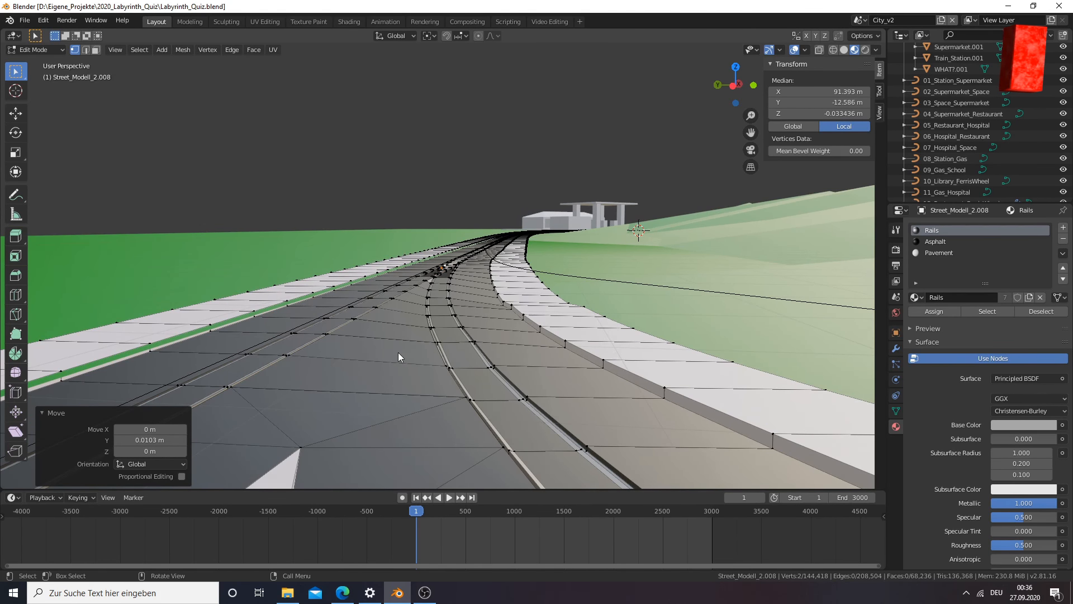
scroll(398, 353, "up", 5)
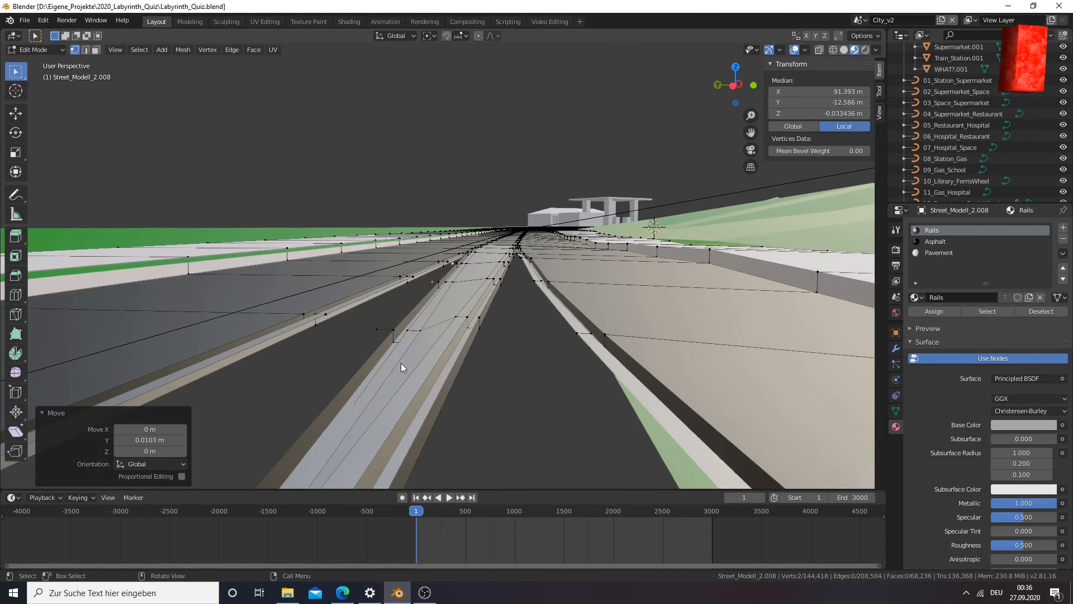
scroll(402, 365, "up", 3)
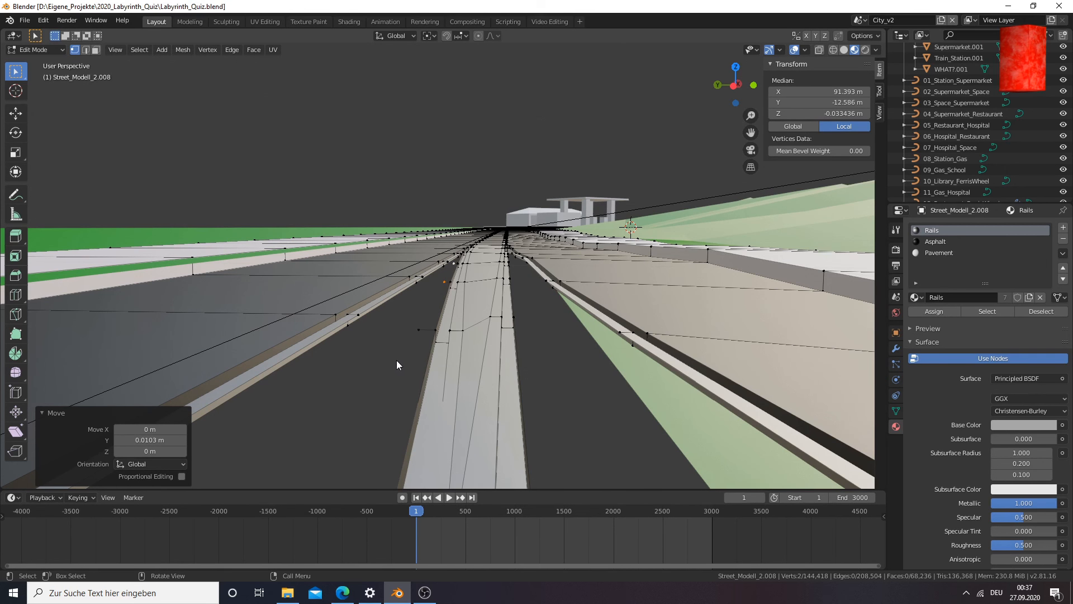
middle_click_drag(396, 360, 412, 367)
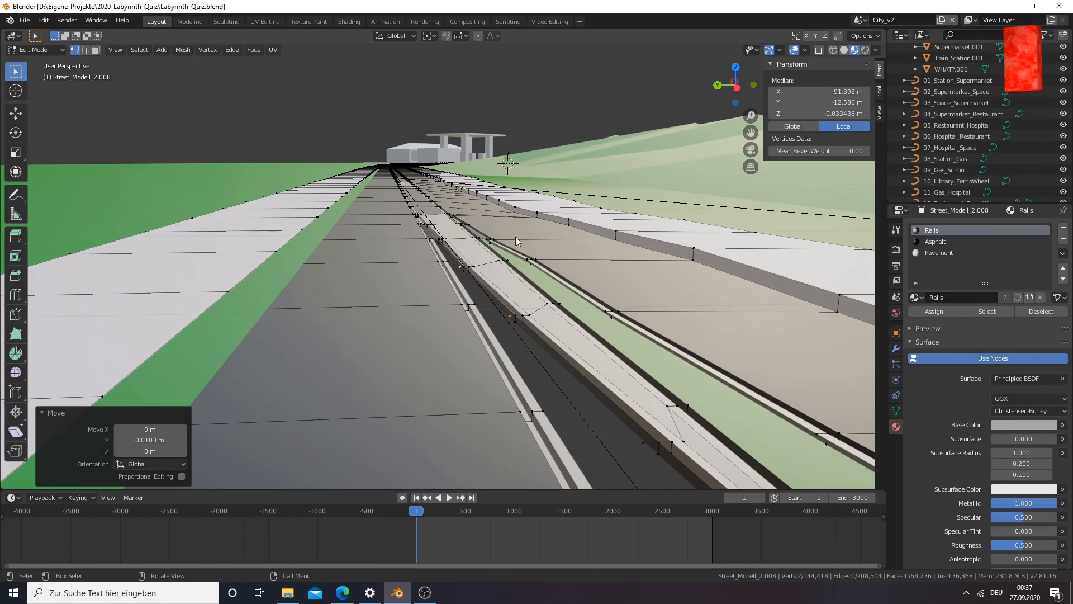
middle_click_drag(532, 292, 503, 298)
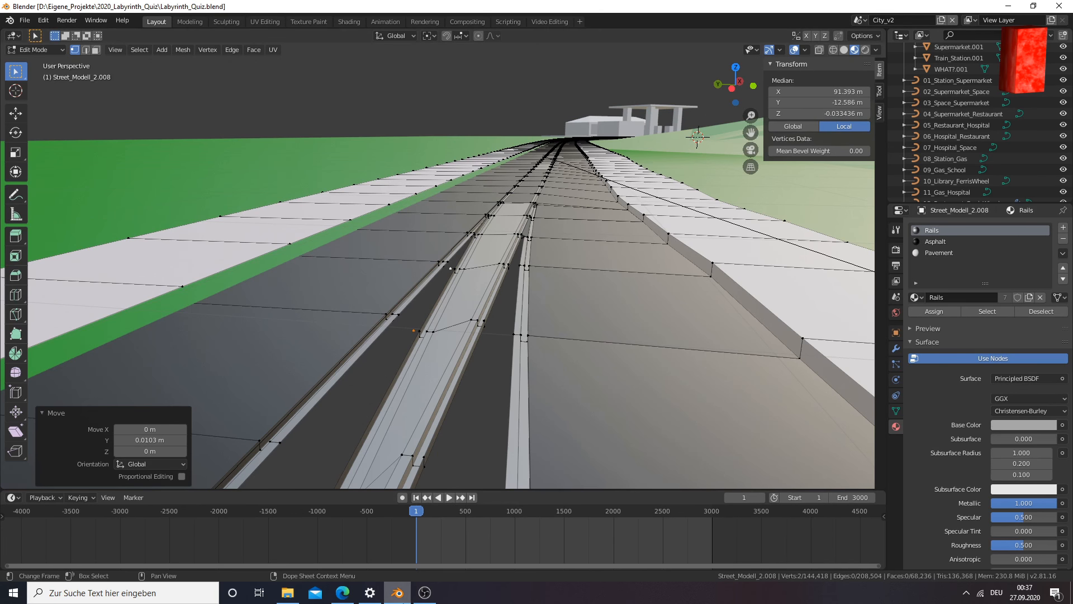
left_click(423, 594)
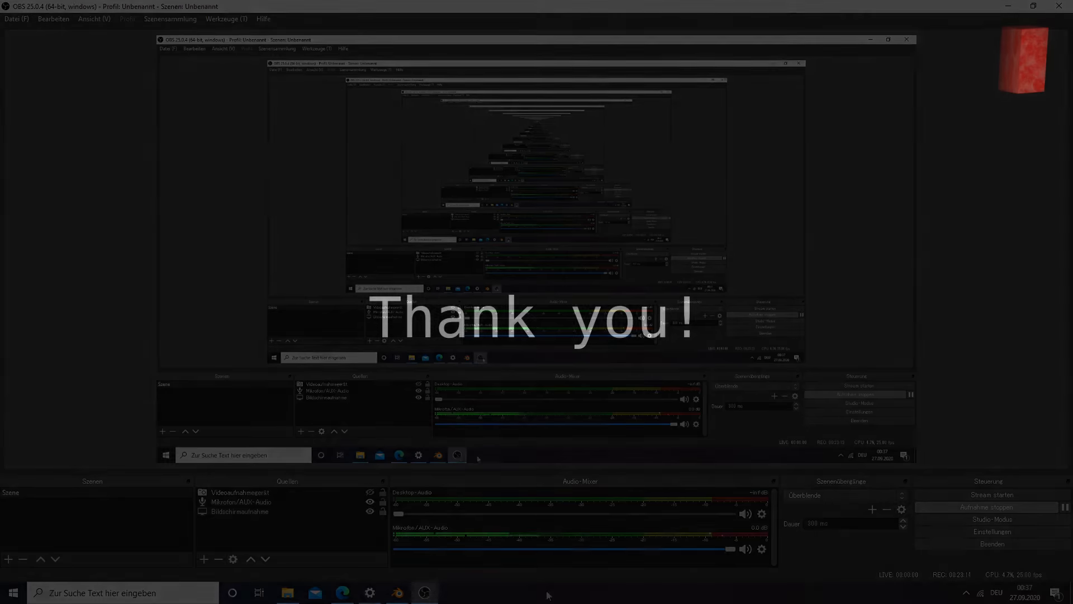